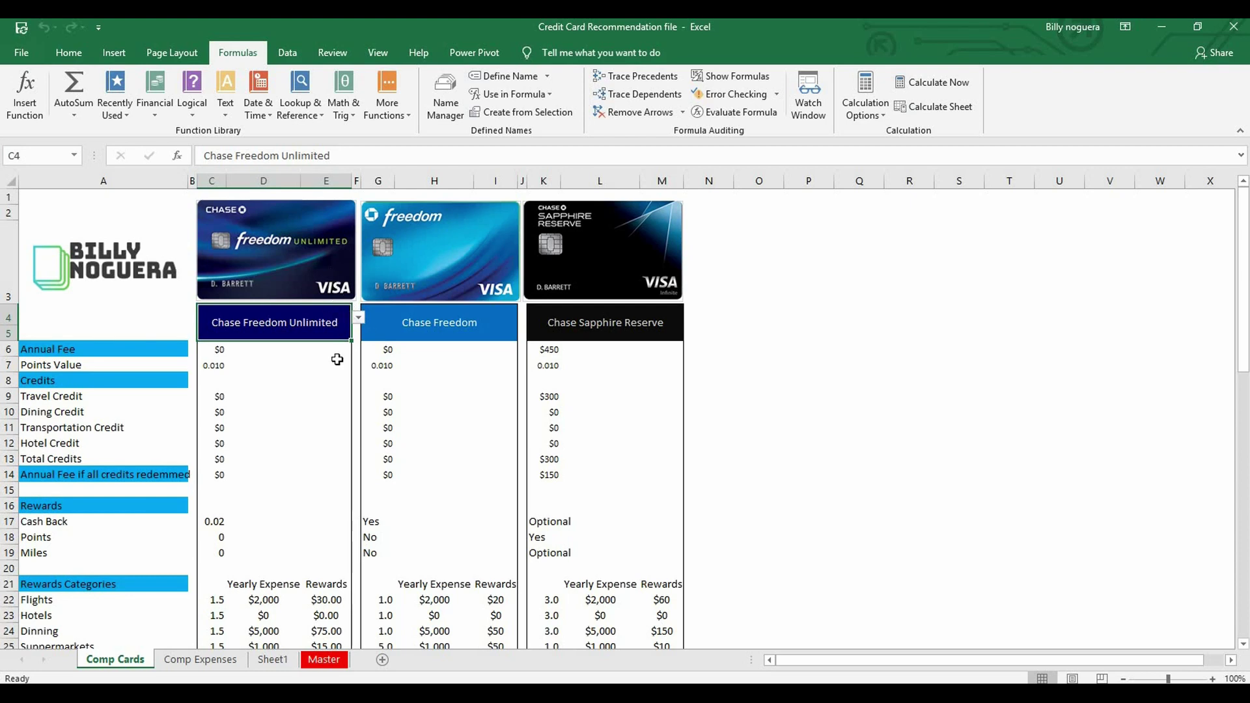
- Cycle C4's card through Chase Sapphire Preffered and Chase Freedom, then back to Amex Gold
click(359, 319)
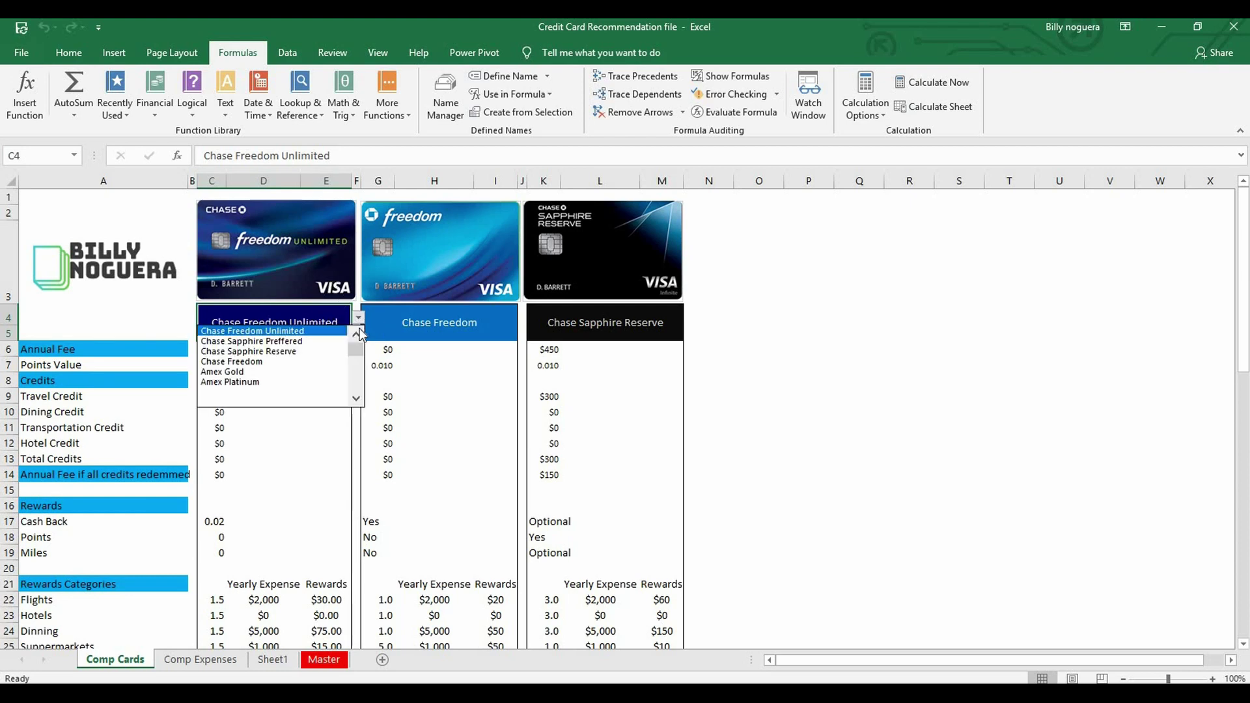
click(302, 341)
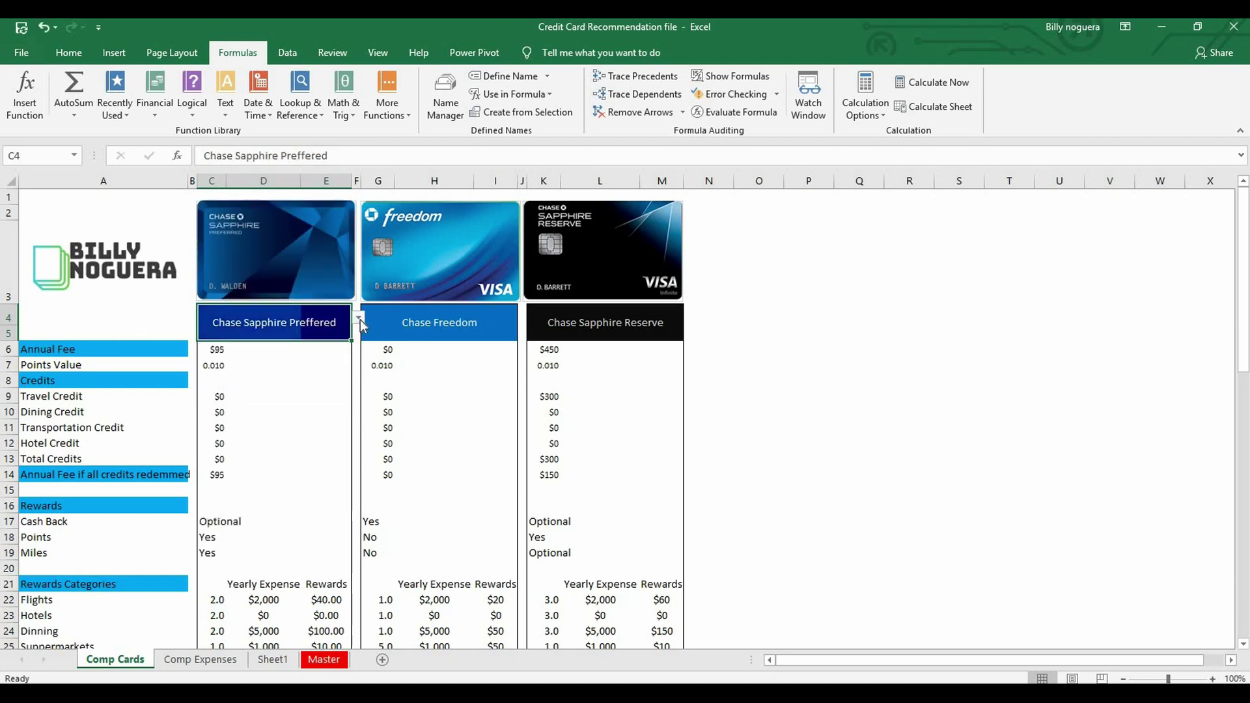
click(284, 253)
click(331, 327)
click(357, 319)
click(299, 344)
click(357, 319)
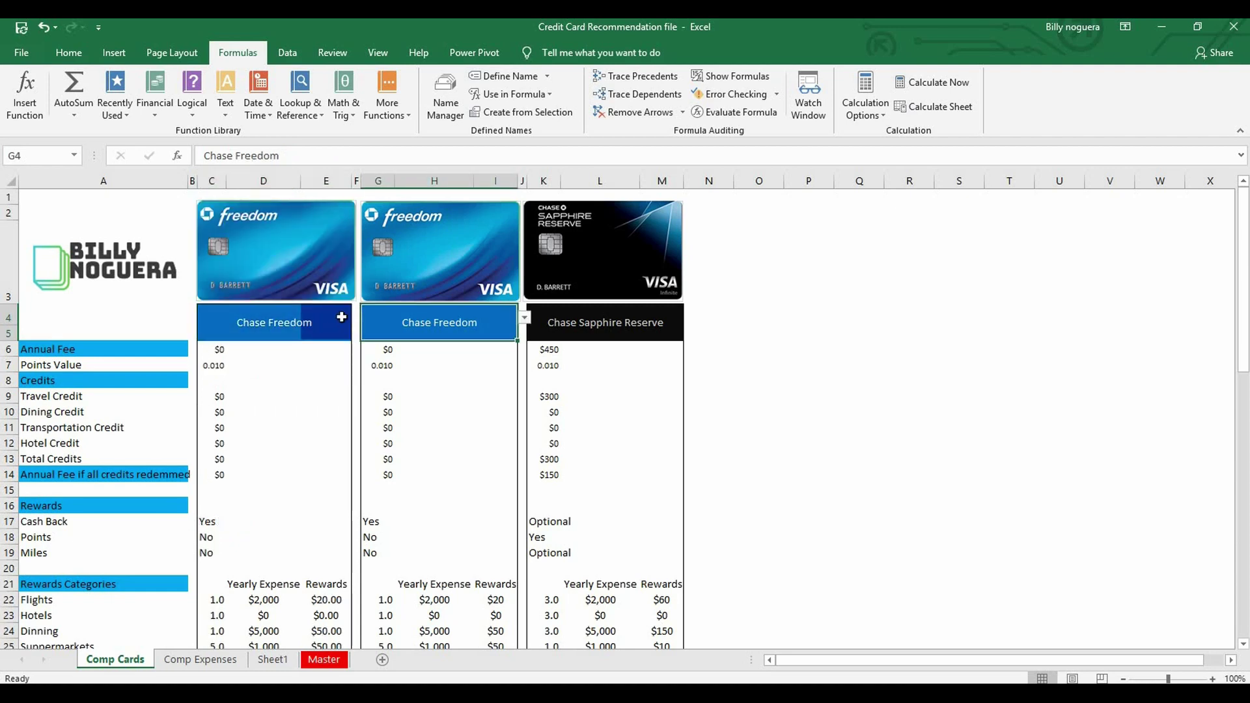
click(341, 317)
click(357, 318)
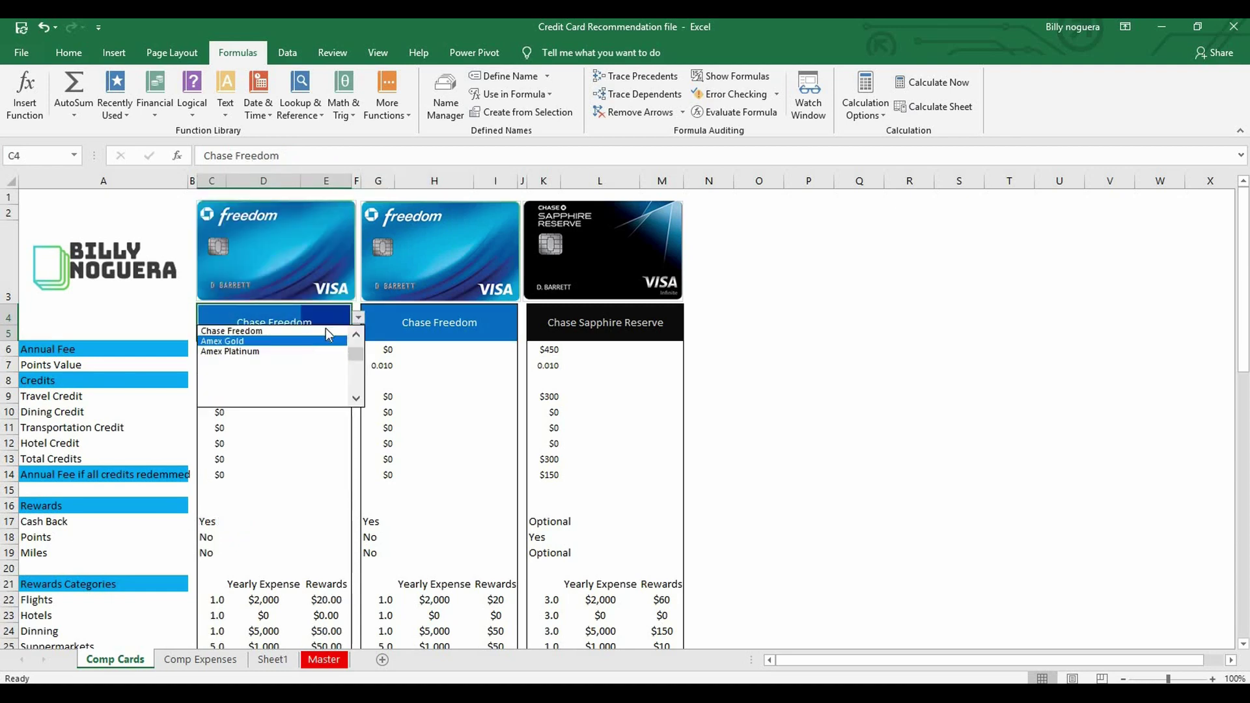
click(306, 340)
- Set the second card in G4 to Amex Gold and the third in K4 to Amex Platinum
click(485, 326)
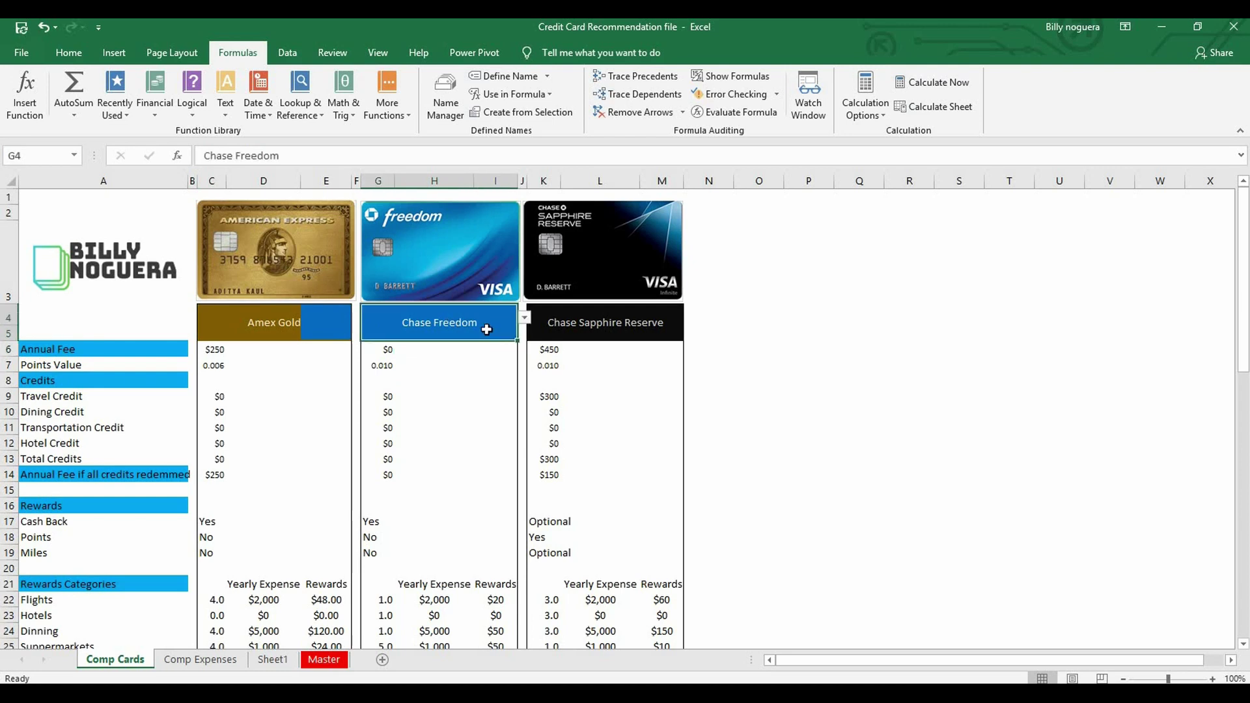
click(524, 317)
click(455, 339)
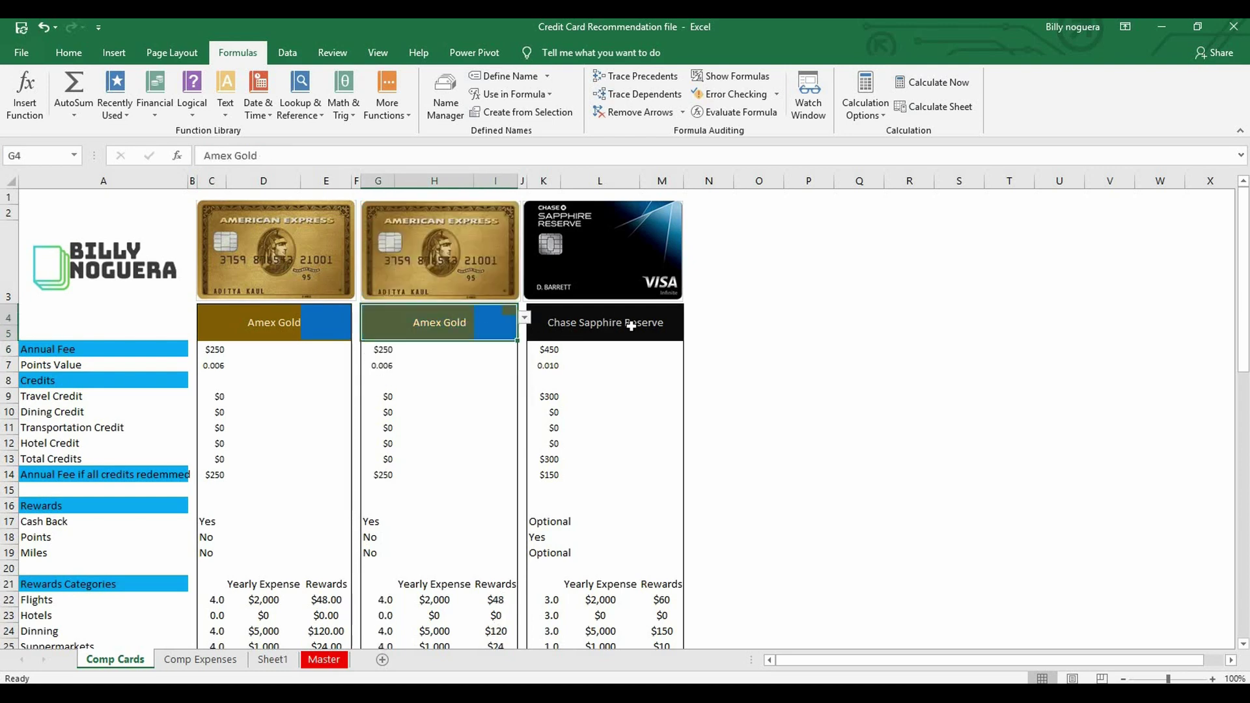
click(657, 324)
click(688, 320)
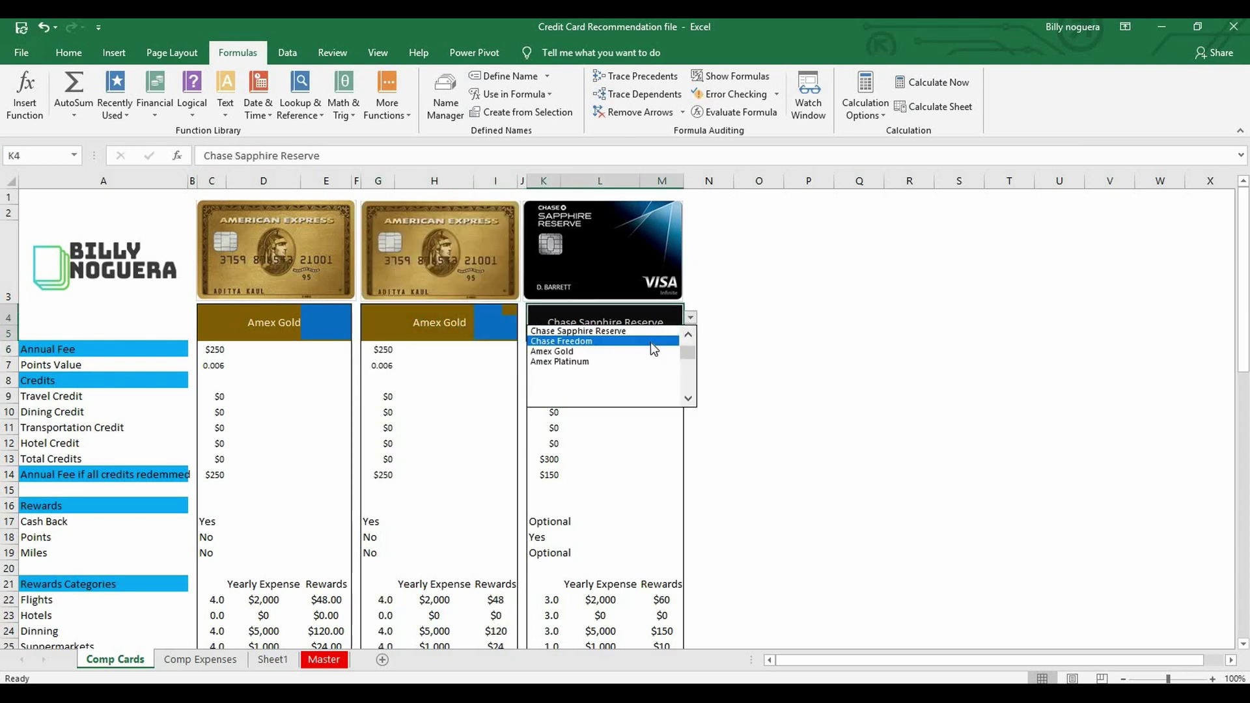
click(631, 362)
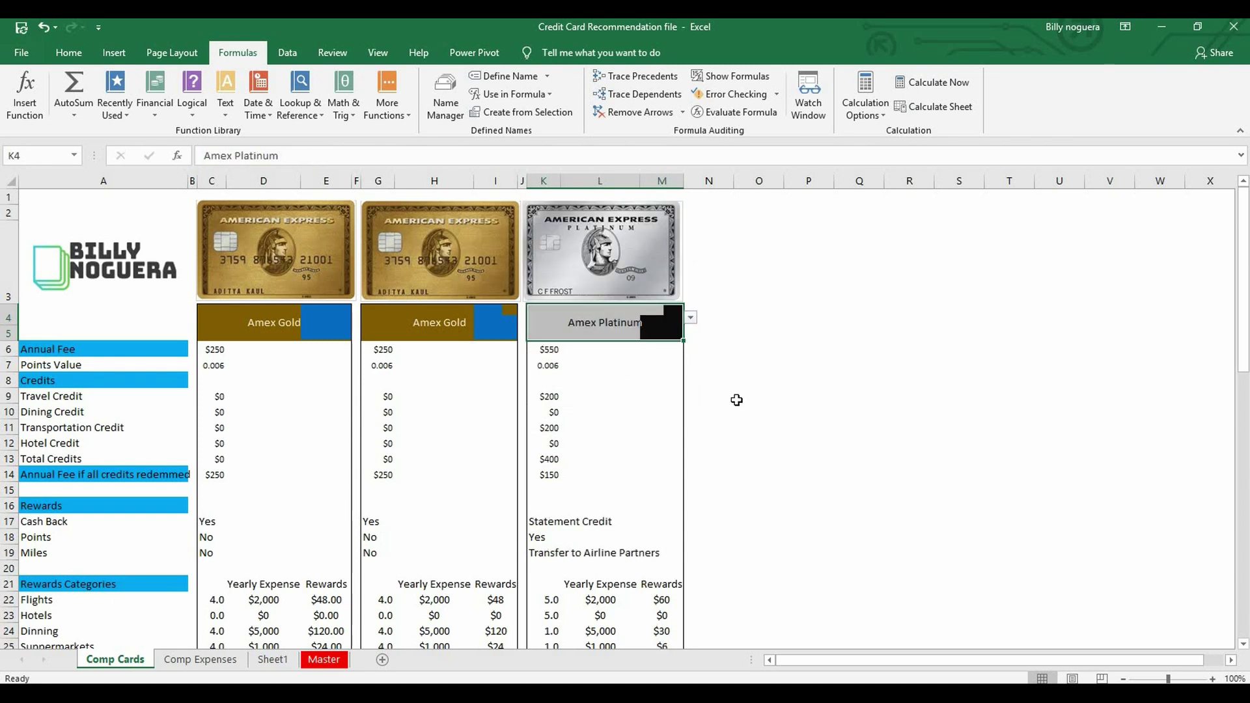
- Add a new blank worksheet, Sheet6, and select cell A2
click(736, 400)
scroll(734, 399, down, 2)
scroll(737, 403, up, 2)
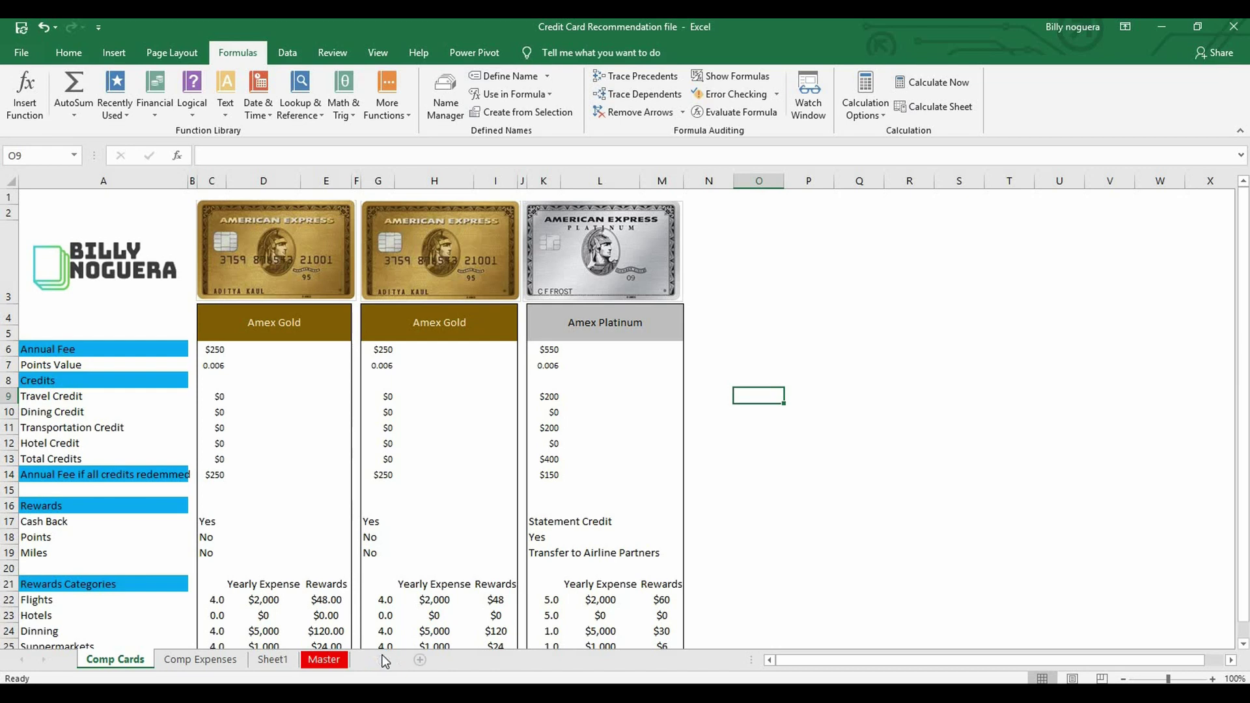
click(383, 660)
click(48, 216)
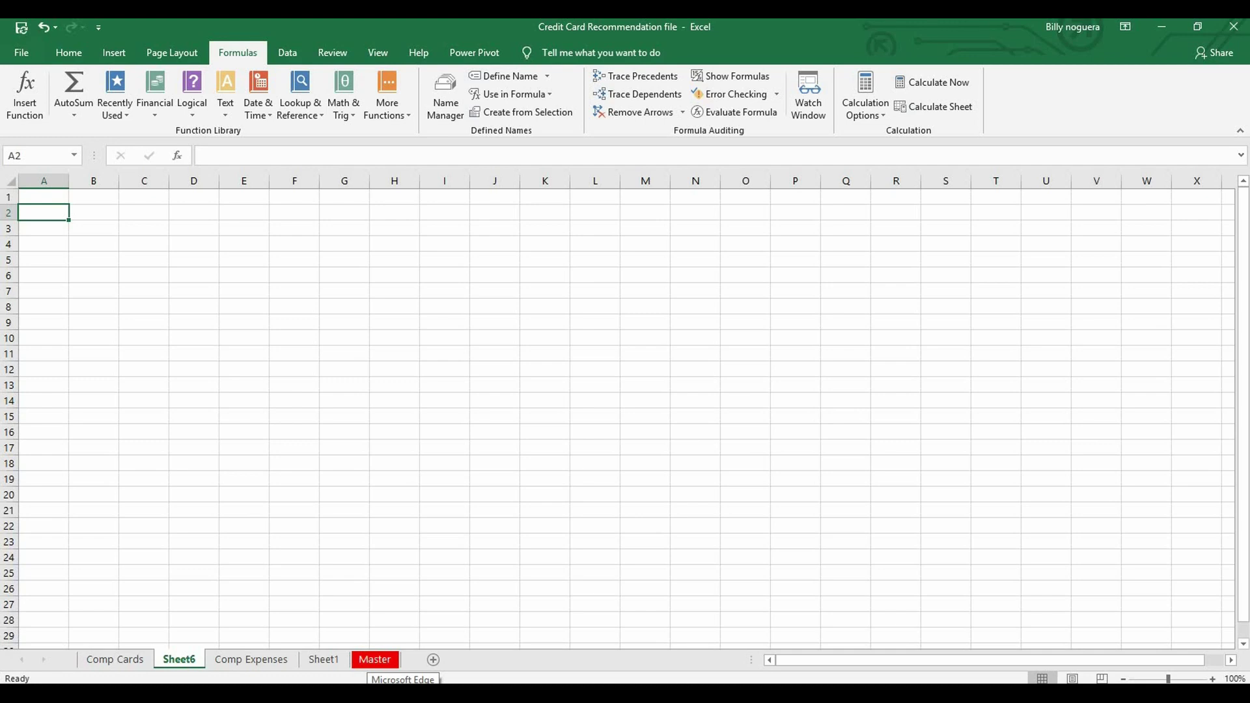
- Enter the card names Amex Gold, Sapphire and Unlimited in cells A2, A3 and A4
text(A)
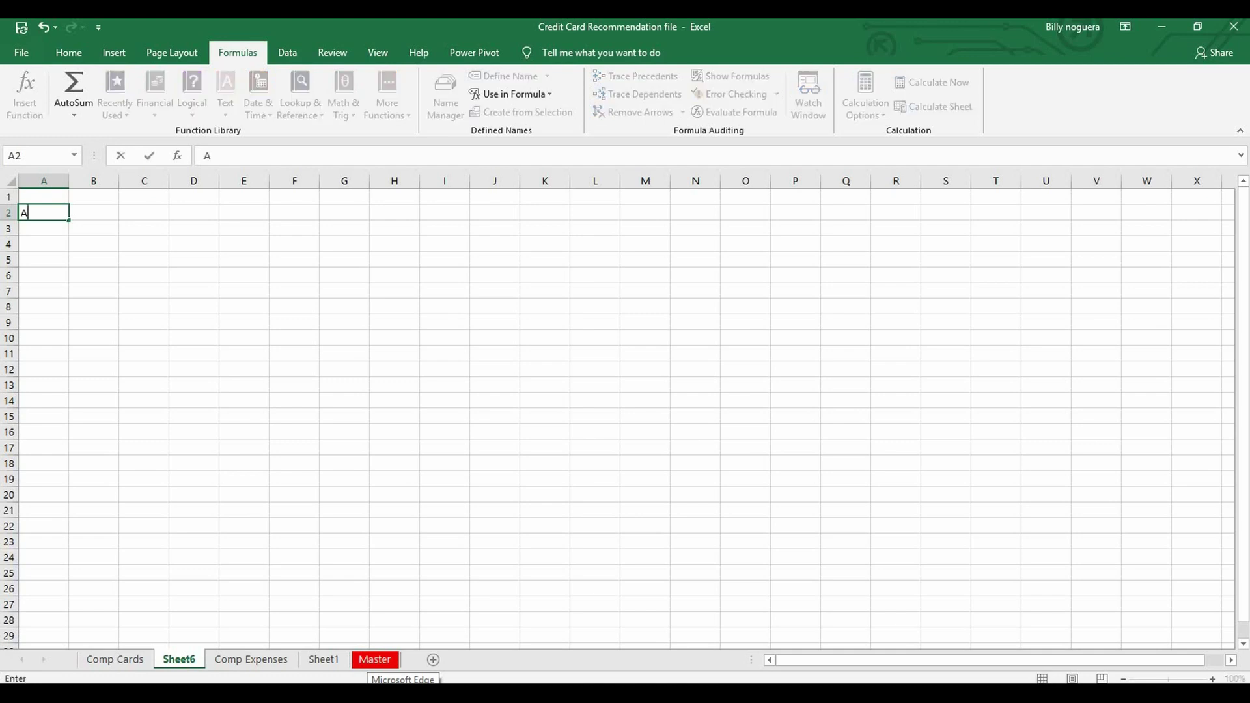
text(mex Gold)
key(Return)
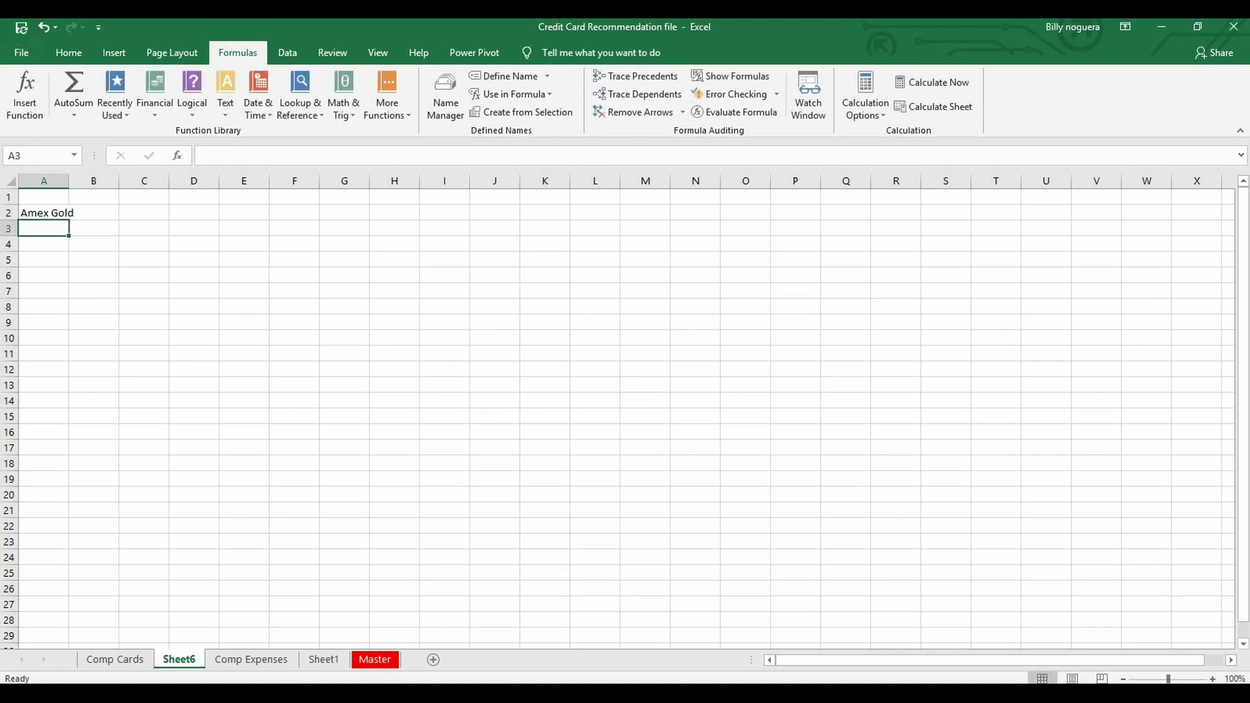
text(S)
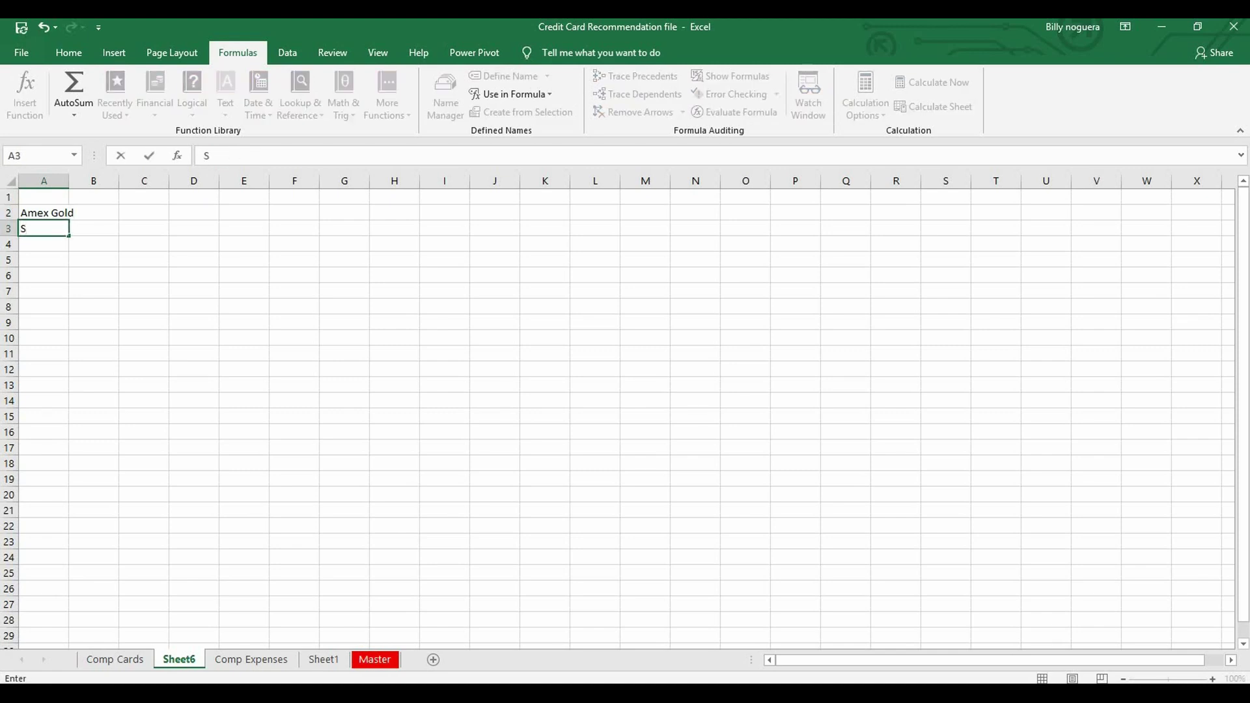
text(apphire)
key(Return)
text(U)
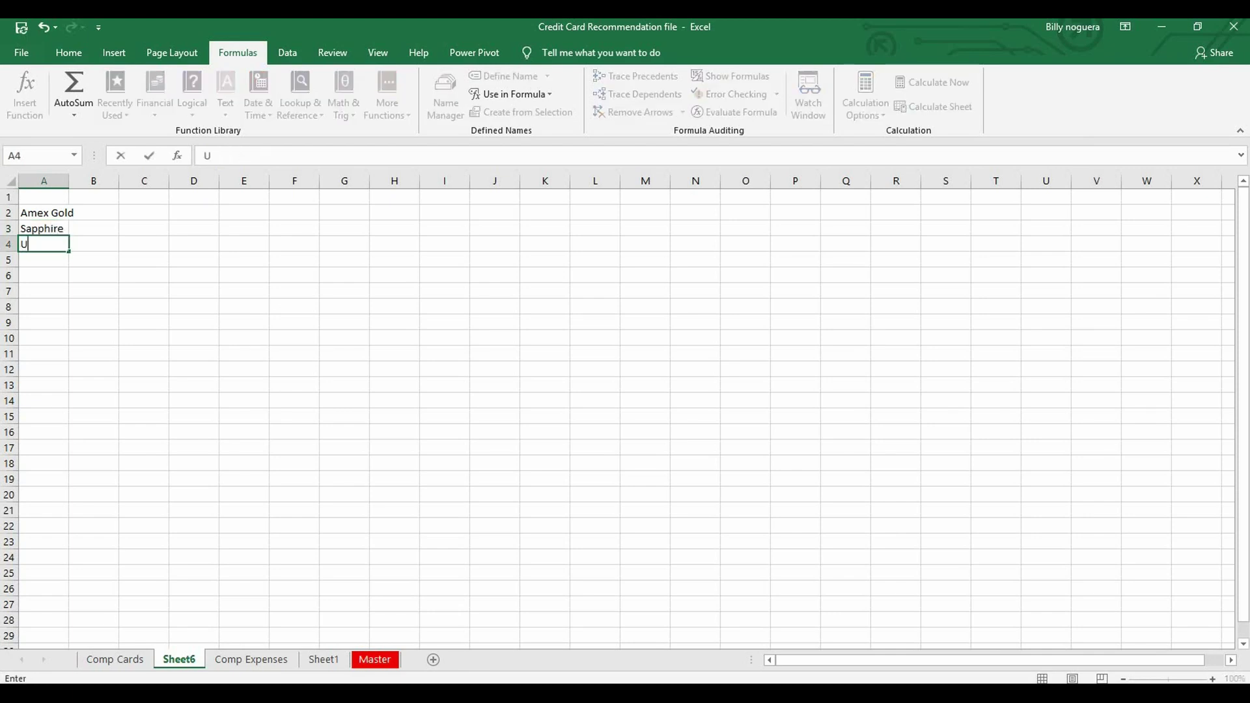
text(nlimited)
key(Tab)
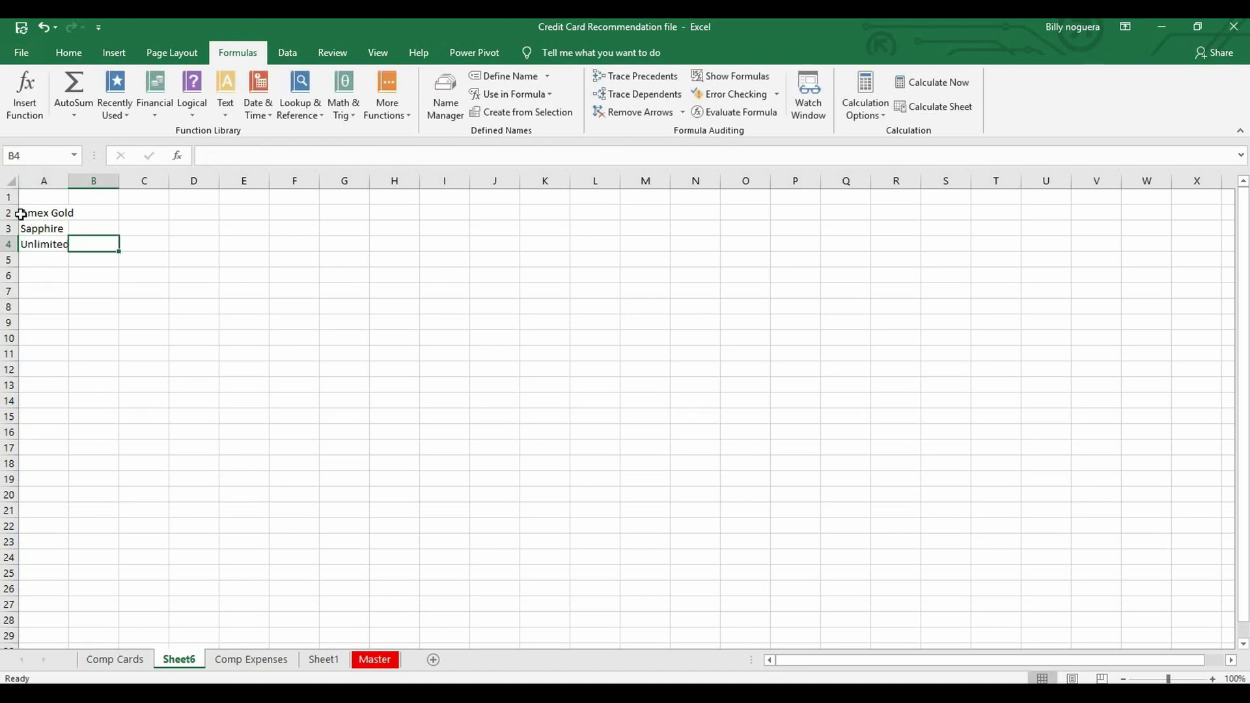
- Insert the Amex gold, chase-sapphire-reserve and freedom_unlimited_card pictures and drag them beside the names
click(106, 212)
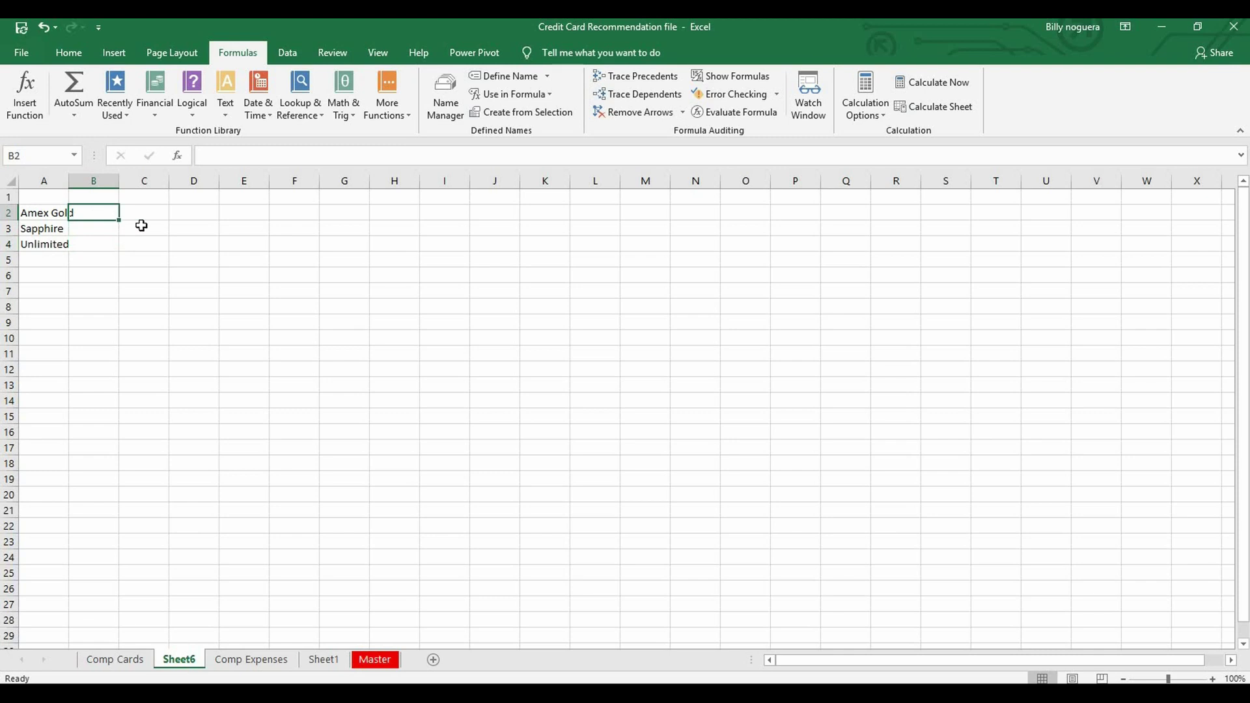
click(110, 50)
click(180, 91)
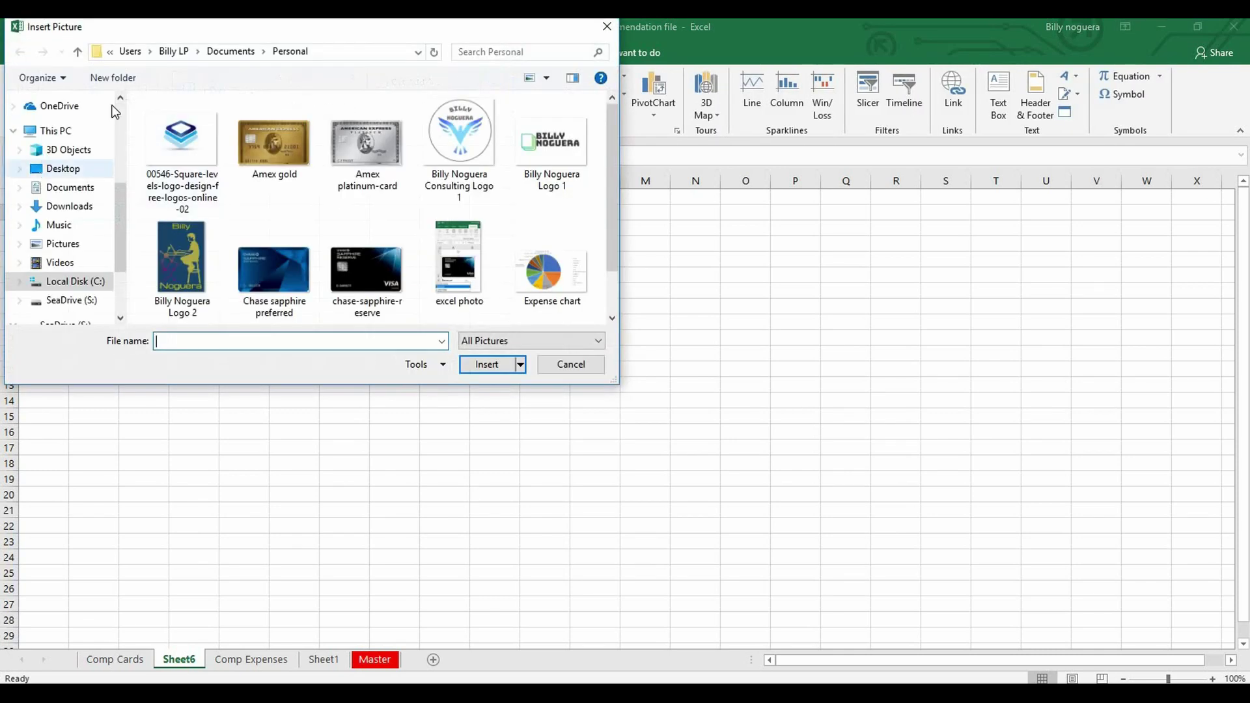
click(271, 147)
ctrl+click(377, 275)
scroll(376, 275, down, 1)
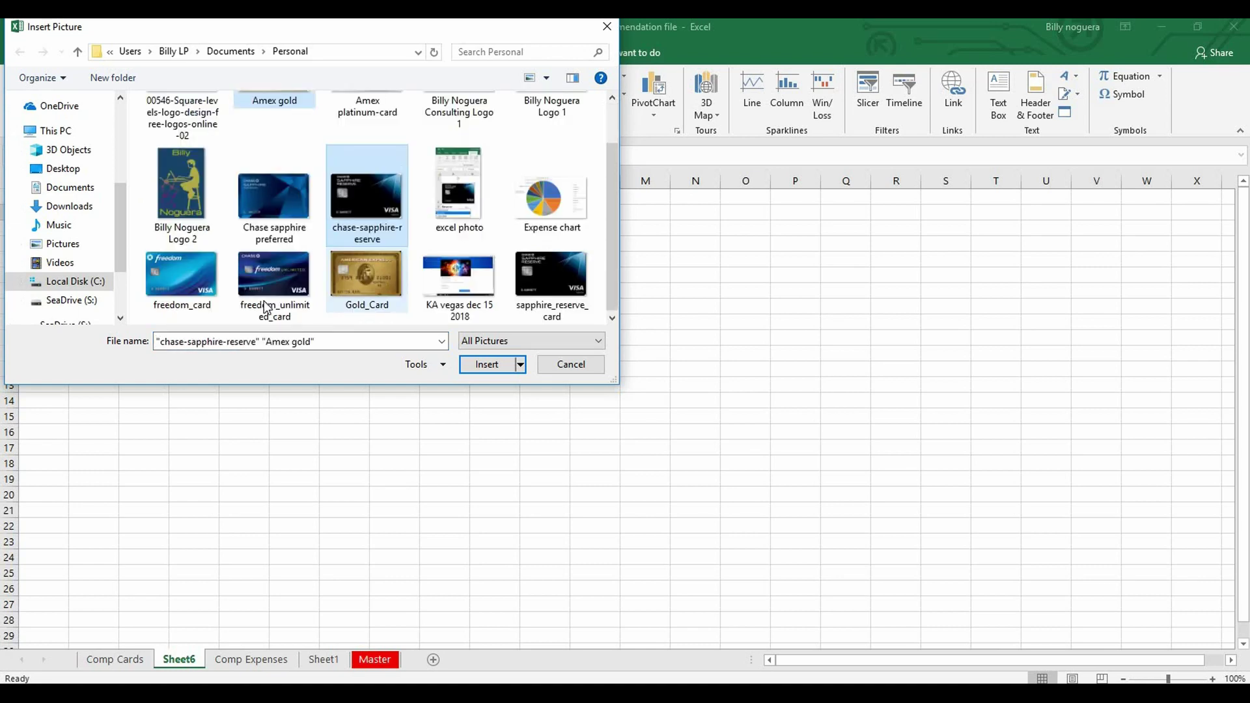
ctrl+click(279, 276)
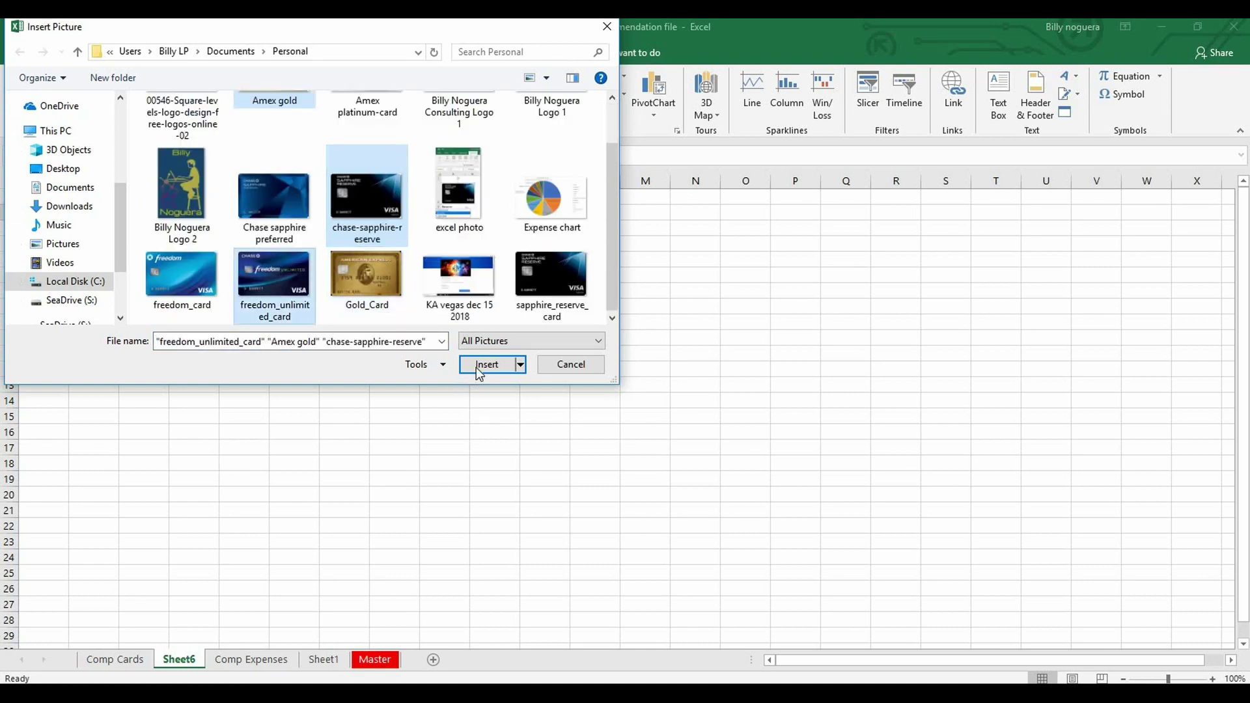
click(485, 364)
drag(418, 376, 489, 412)
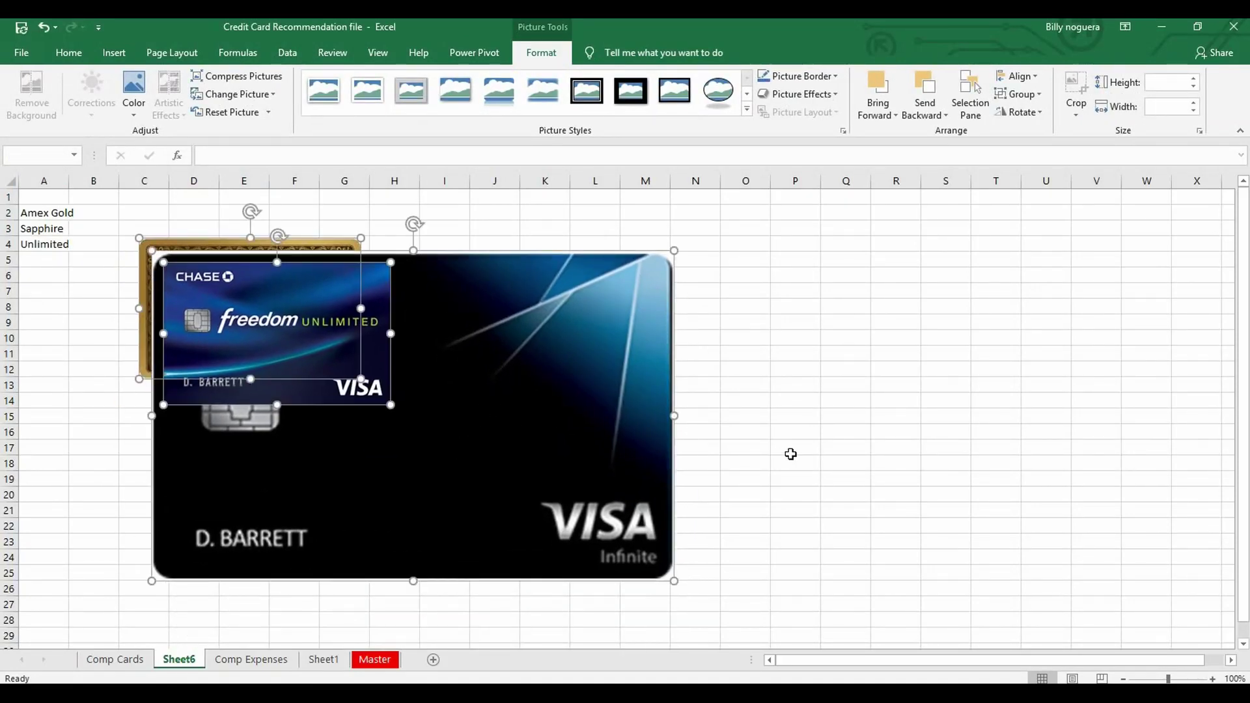
- Spread the three card pictures apart and set the Sapphire Reserve card's height to 1.89"
click(772, 402)
drag(279, 324, 228, 353)
drag(553, 363, 796, 374)
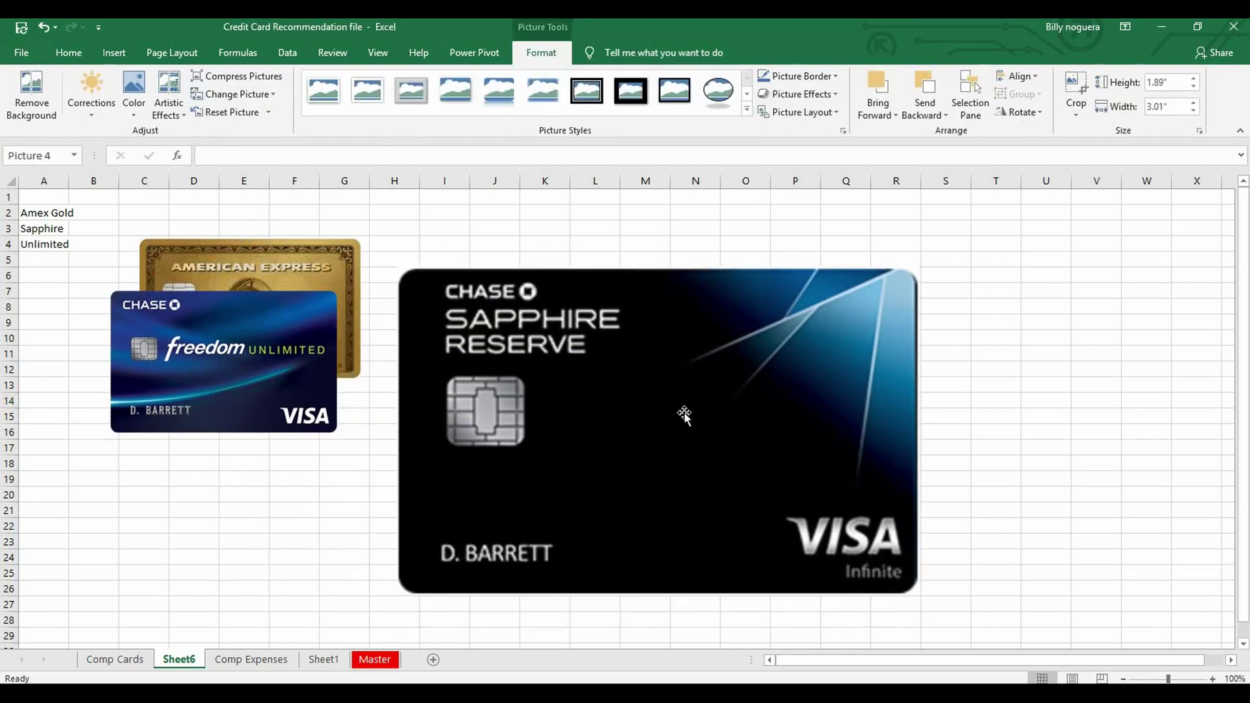
click(295, 339)
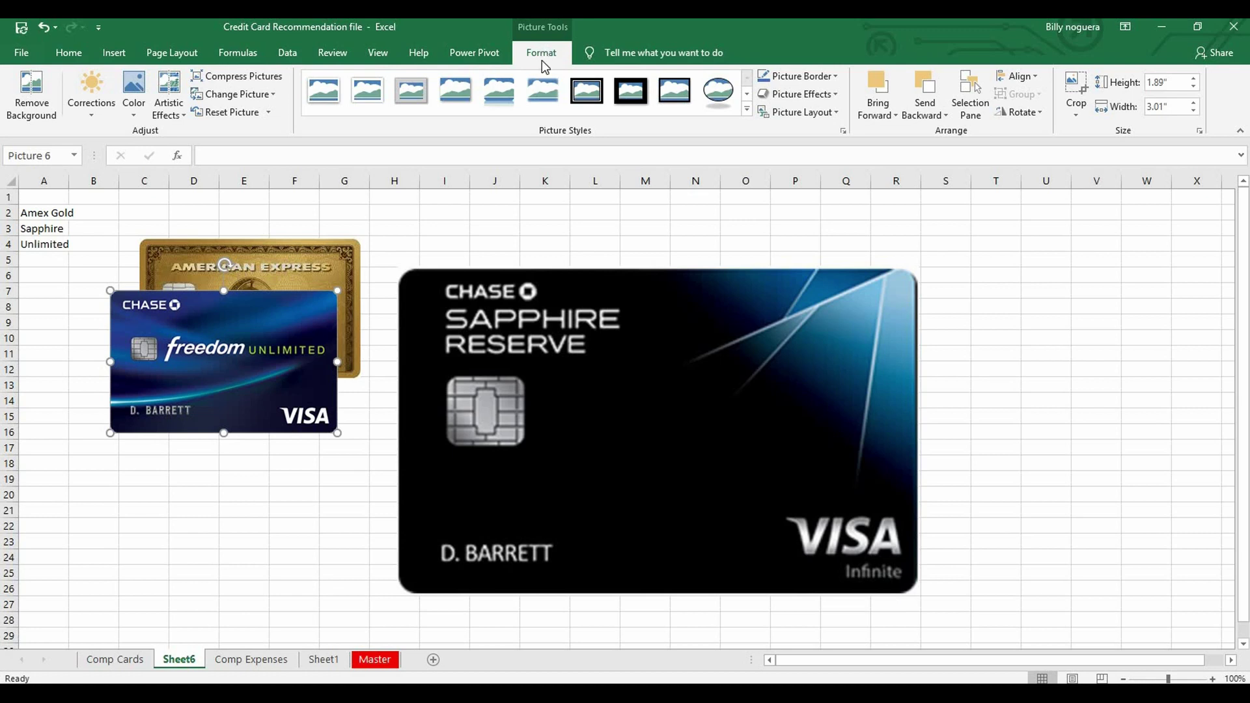
click(730, 380)
click(1181, 85)
text(1.)
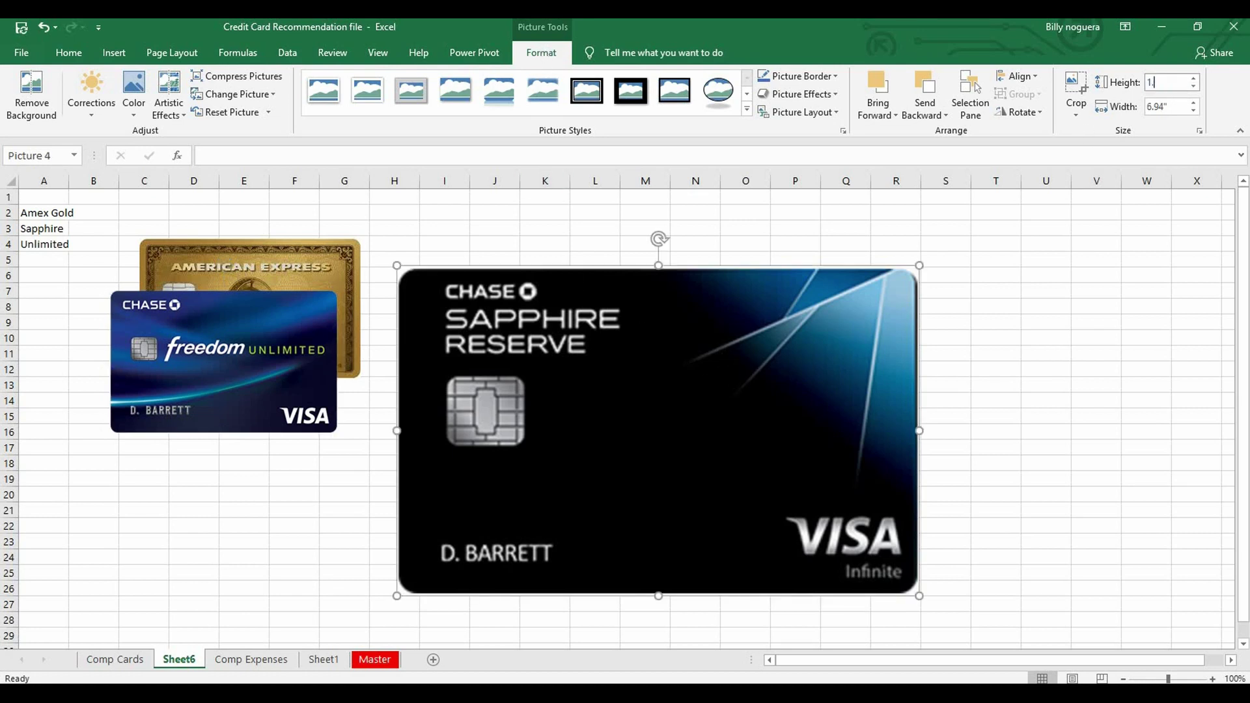
text(89)
key(Return)
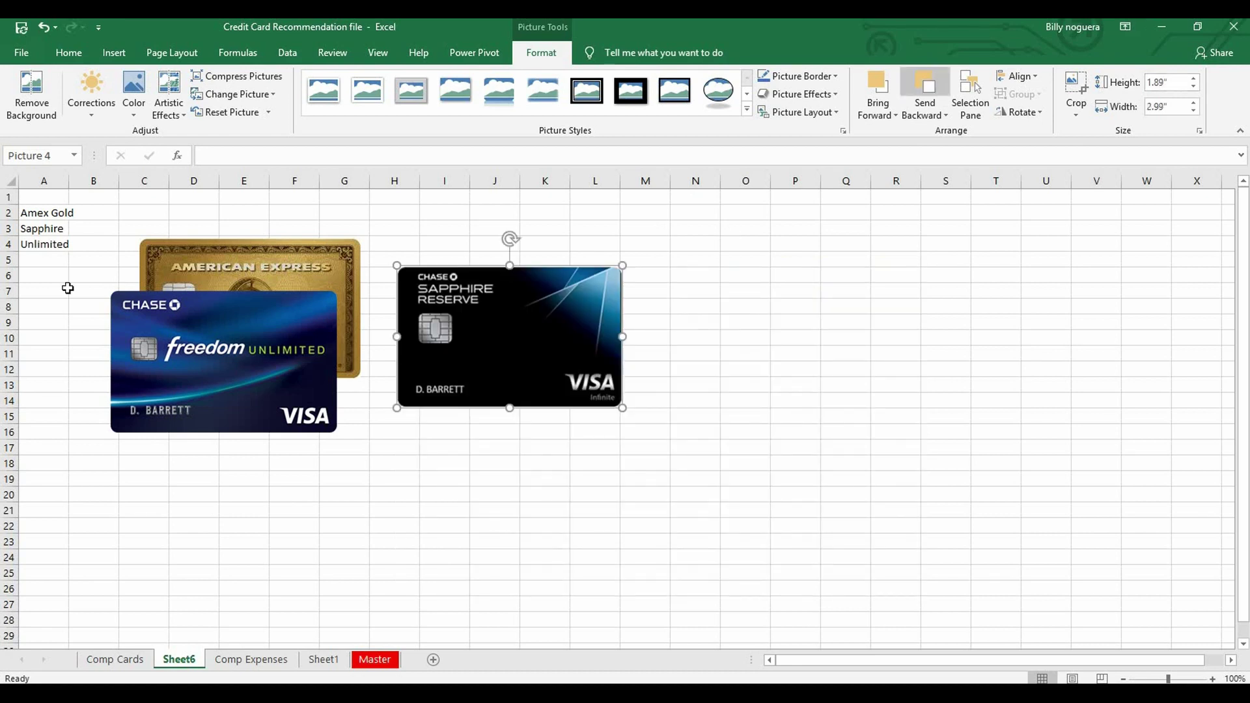
- Stack the cards vertically: Freedom Unlimited on top, Amex Gold below, then Sapphire Reserve
drag(296, 352, 274, 267)
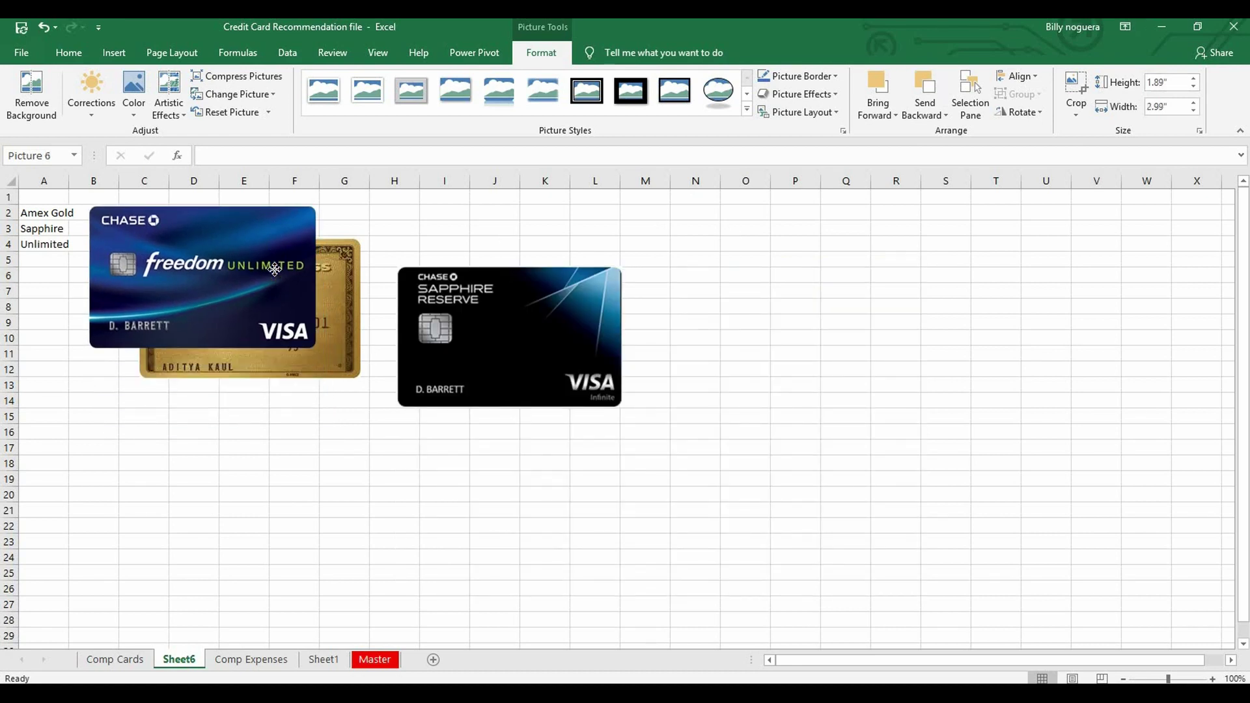
drag(344, 365, 297, 458)
drag(506, 365, 198, 533)
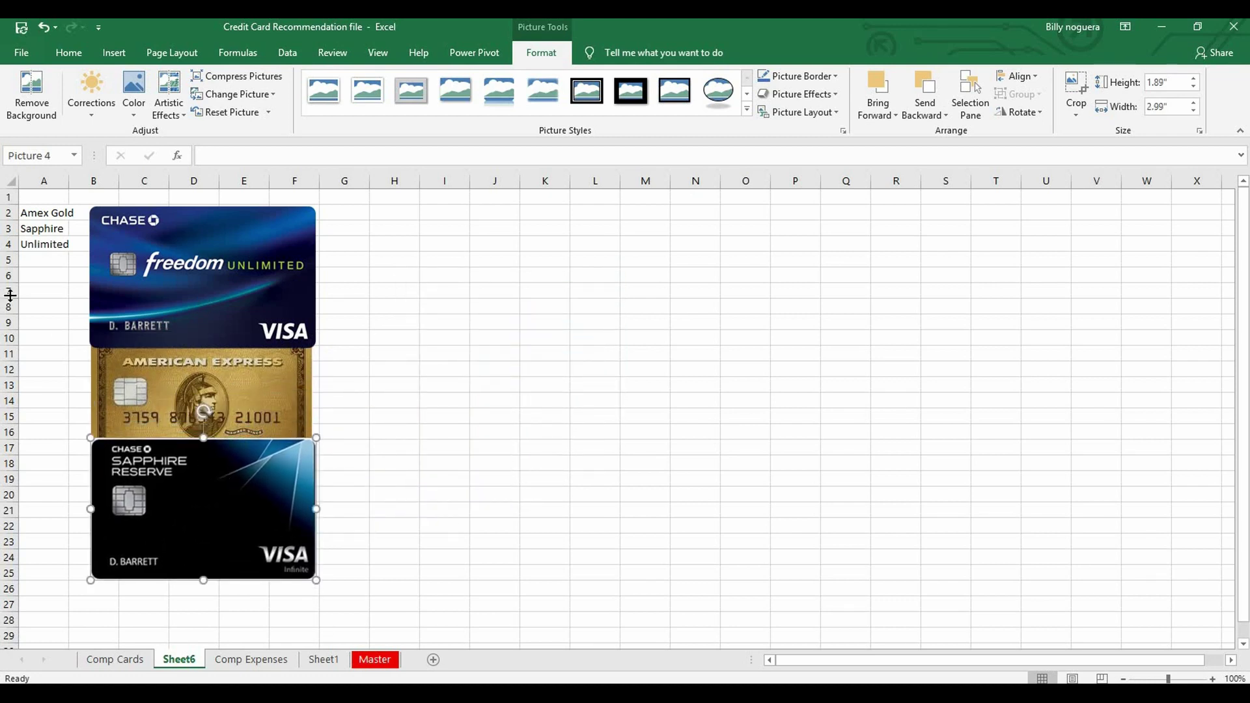
drag(6, 212, 26, 316)
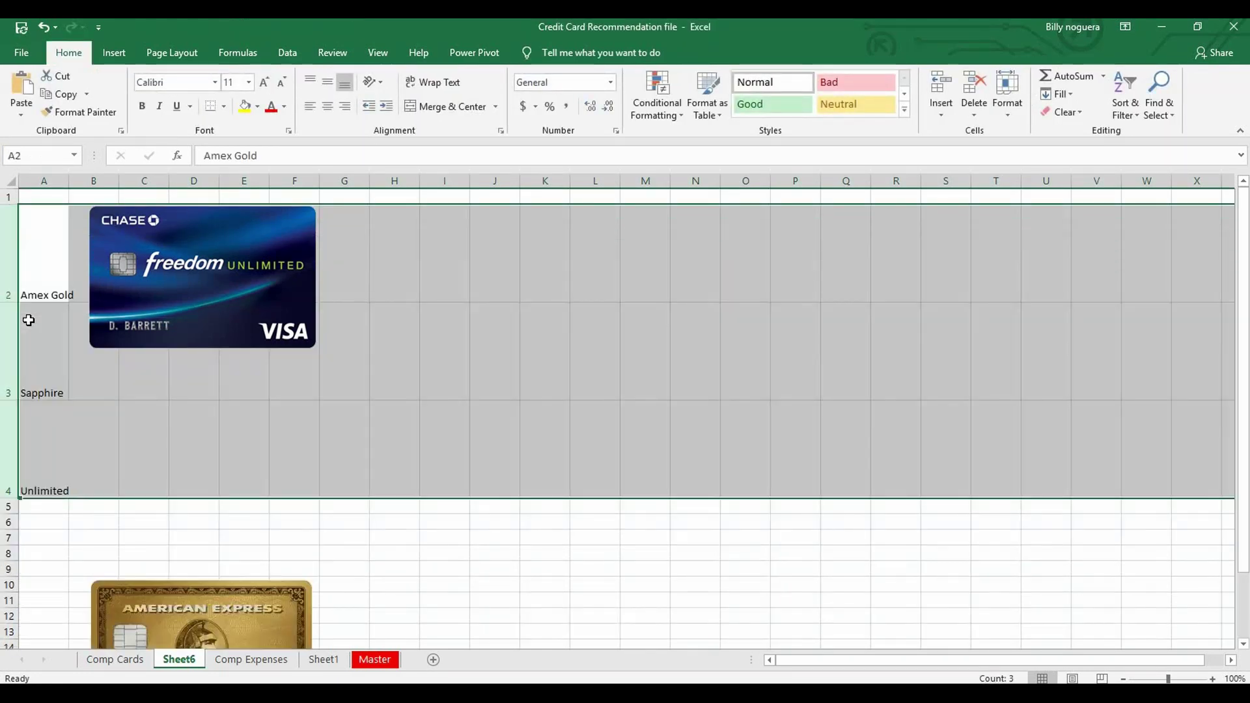
- Widen column B to about 33.29 and shrink all three cards to fit rows 2–4 there
drag(130, 182, 259, 203)
scroll(293, 418, down, 1)
click(281, 424)
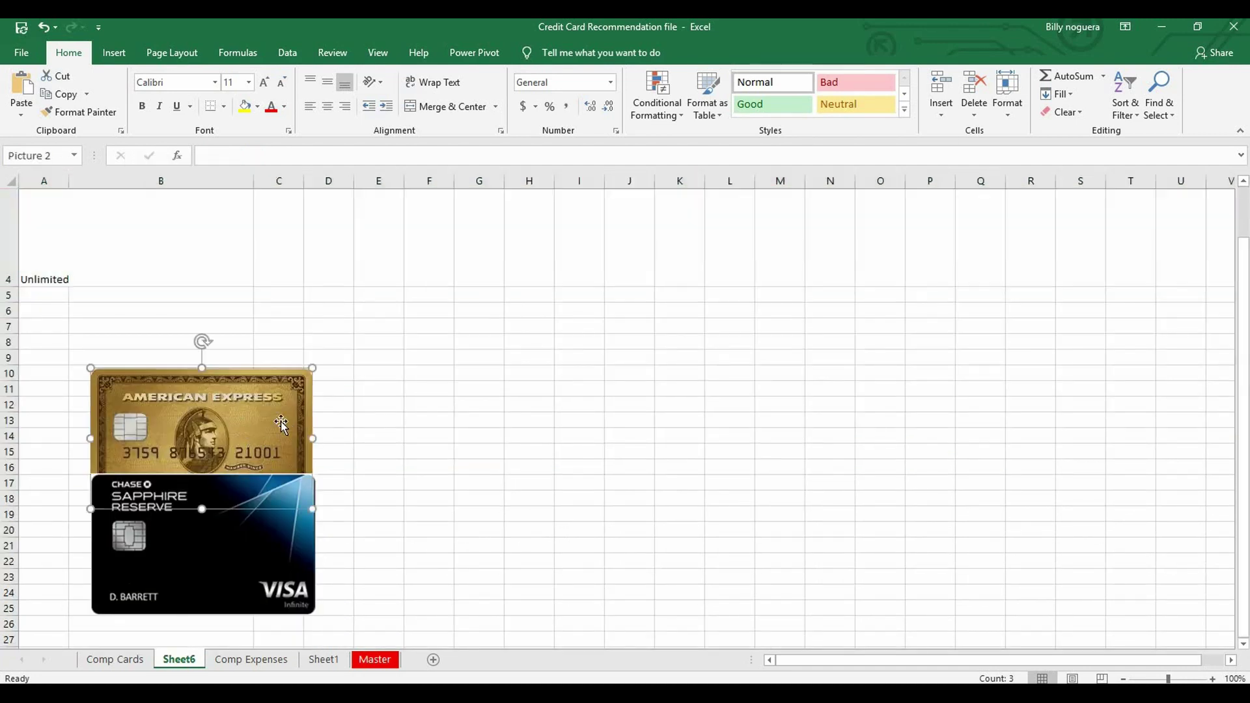
ctrl+click(260, 561)
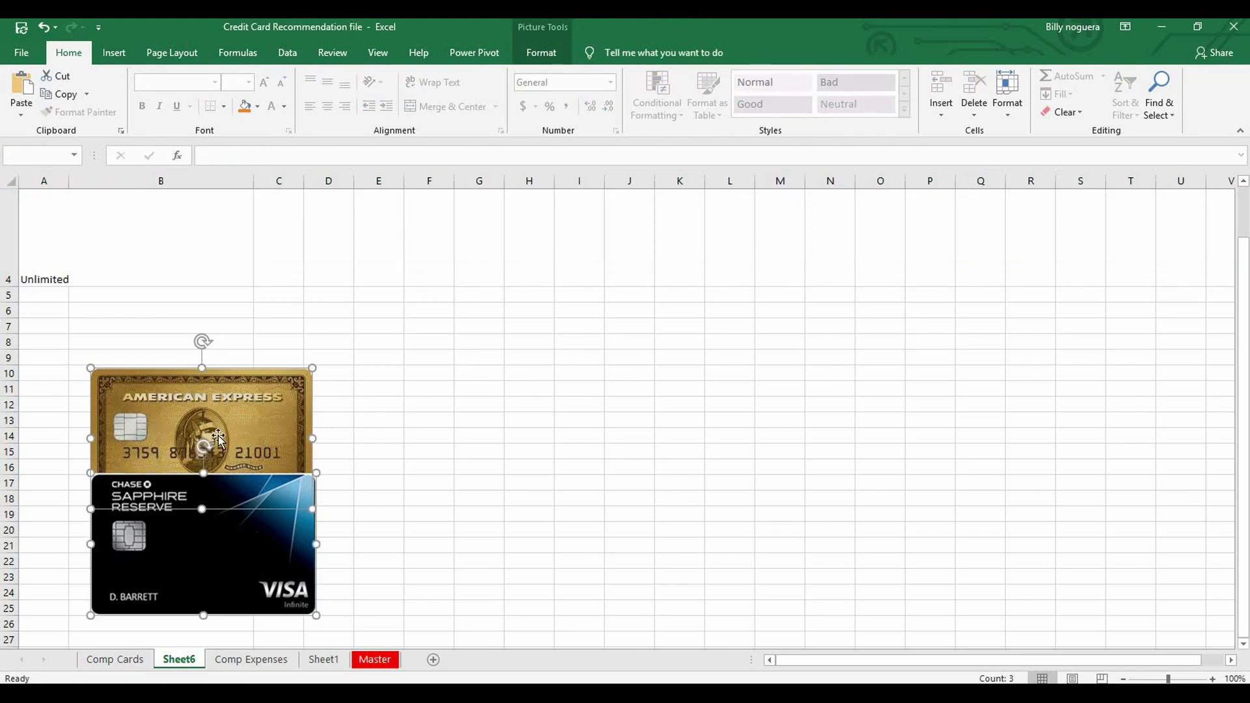
drag(213, 413, 224, 378)
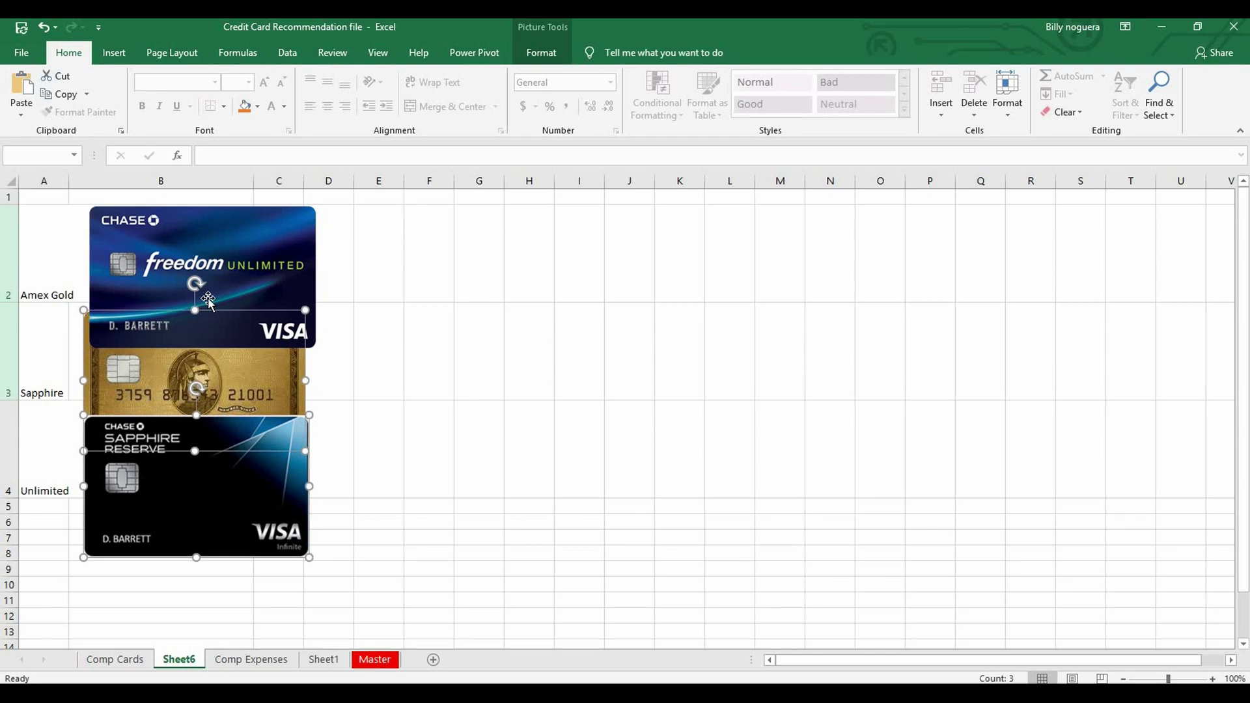
ctrl+click(256, 272)
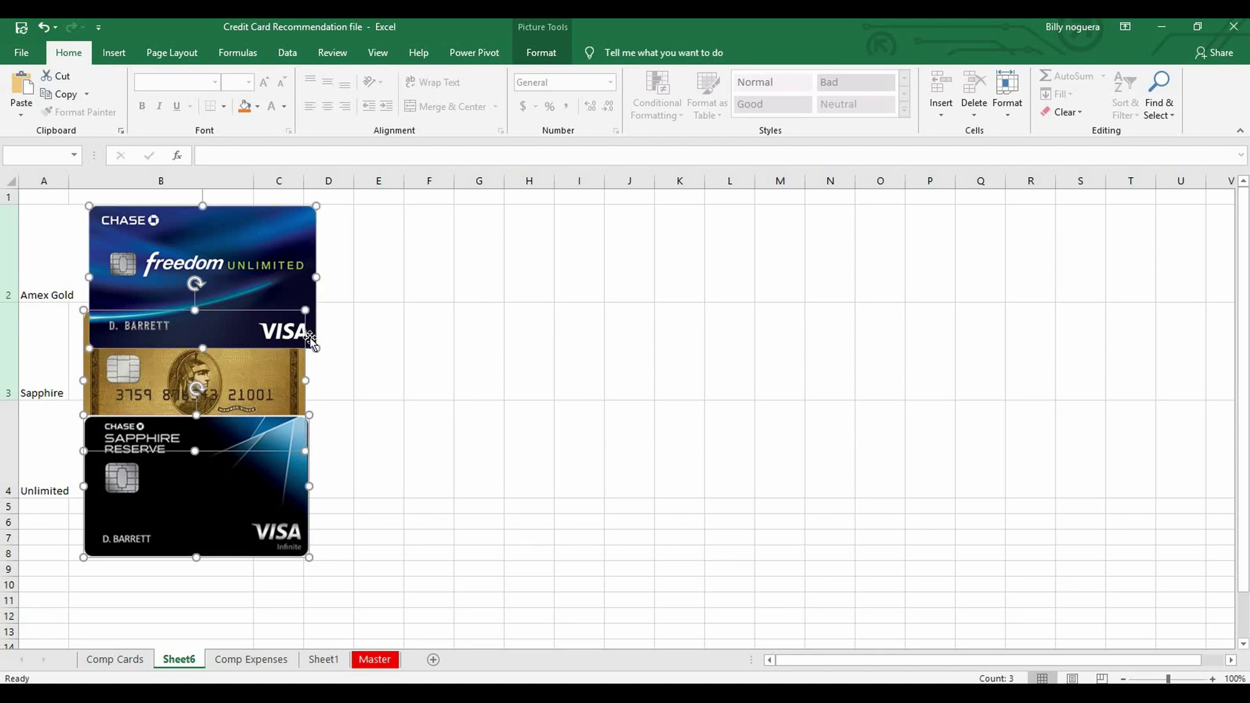
drag(276, 311, 222, 276)
drag(173, 243, 163, 243)
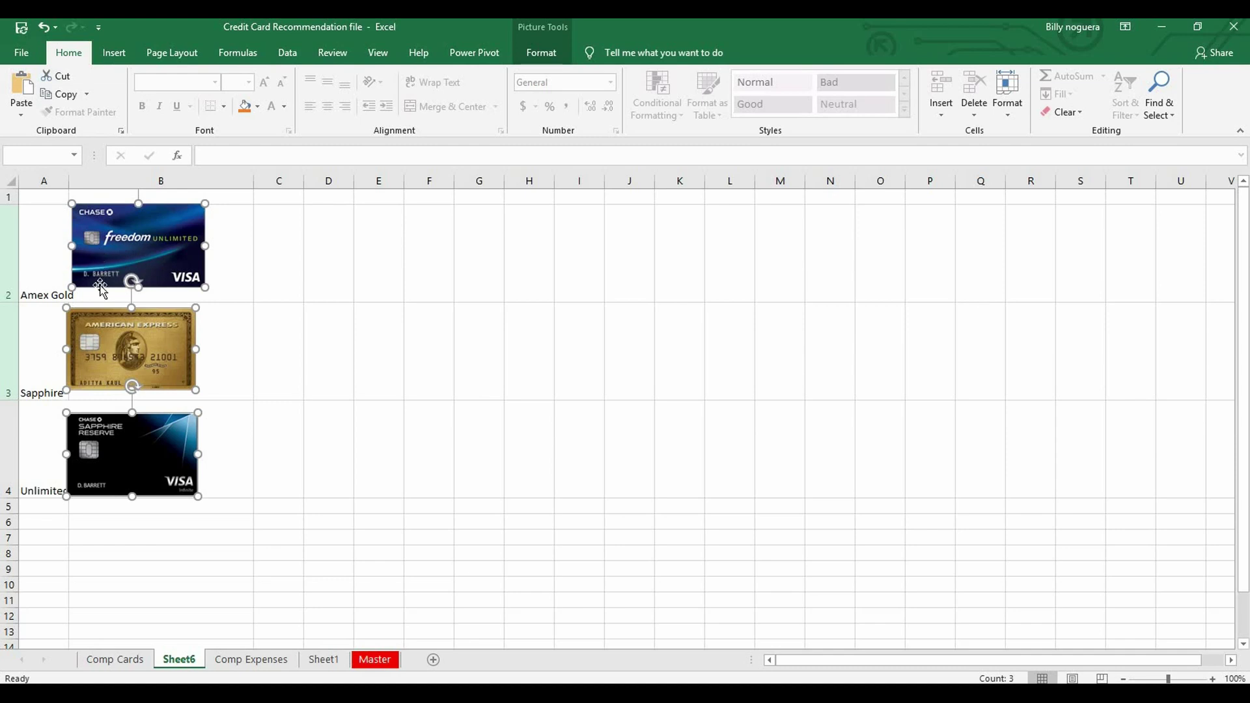
- Widen column A slightly and align the Amex Gold and Sapphire cards in their own rows of column B
click(219, 339)
drag(163, 351, 154, 271)
drag(69, 183, 77, 183)
drag(147, 430, 160, 418)
drag(13, 433, 8, 289)
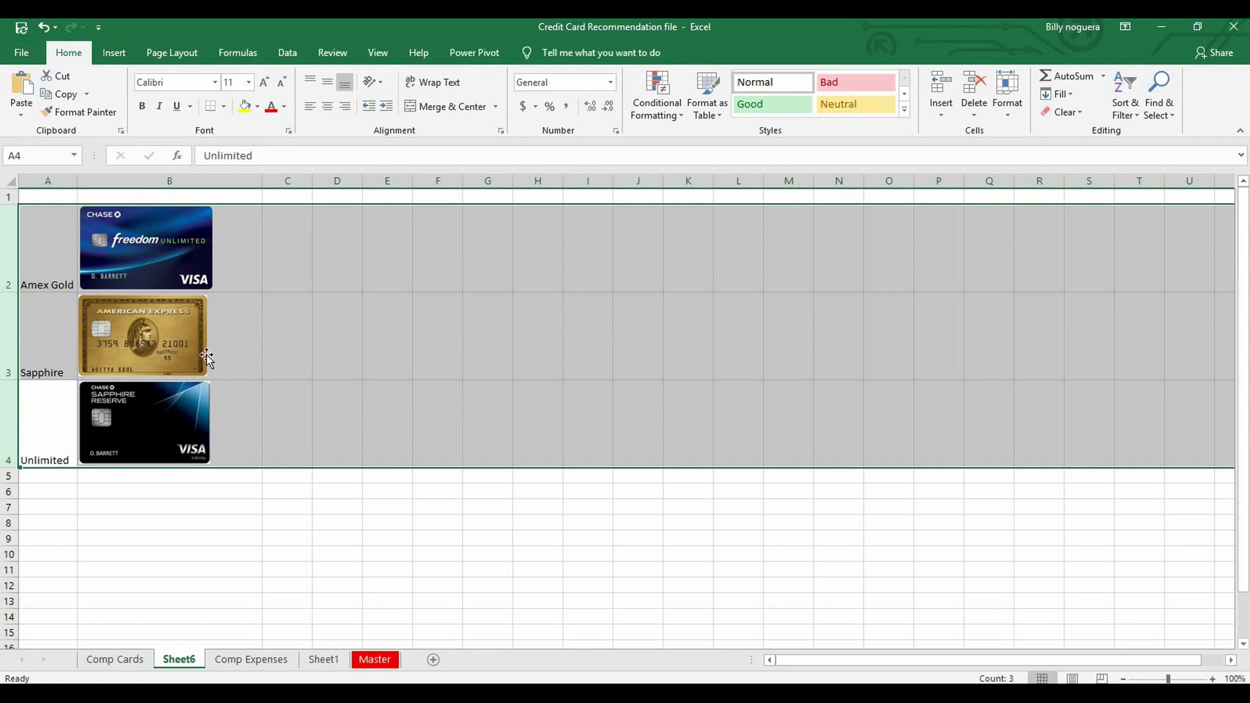
click(231, 344)
drag(174, 318, 177, 317)
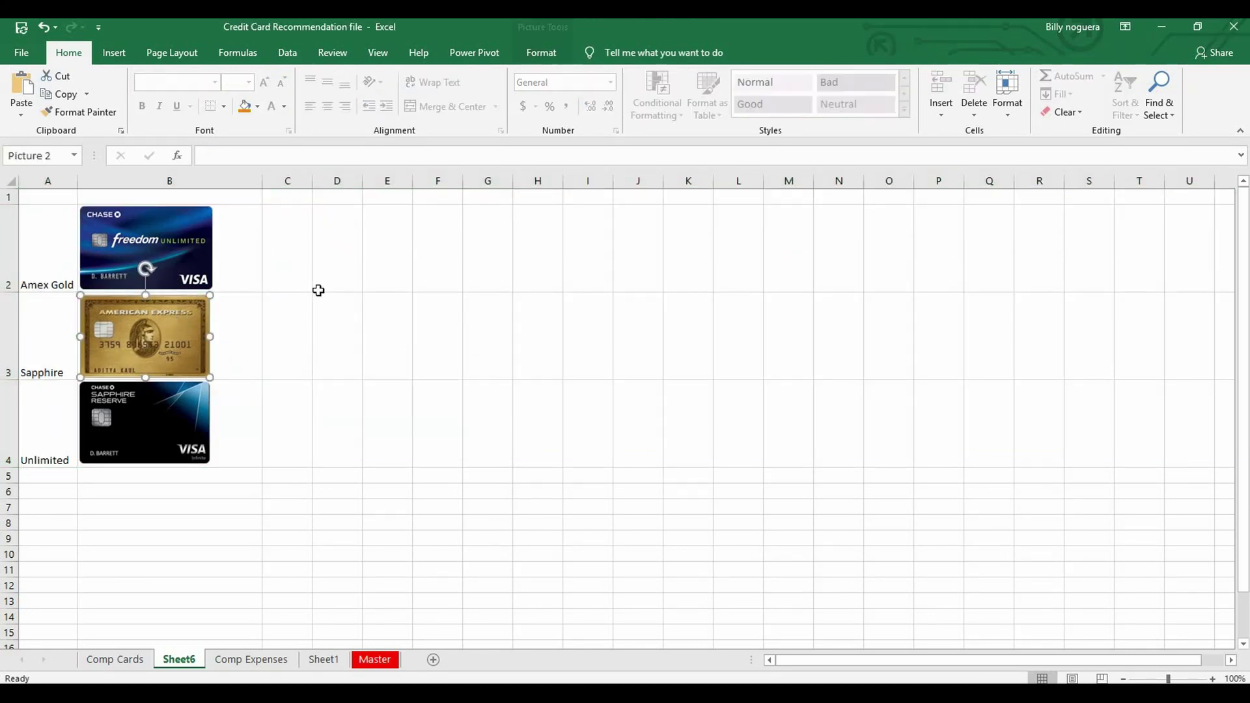
click(383, 278)
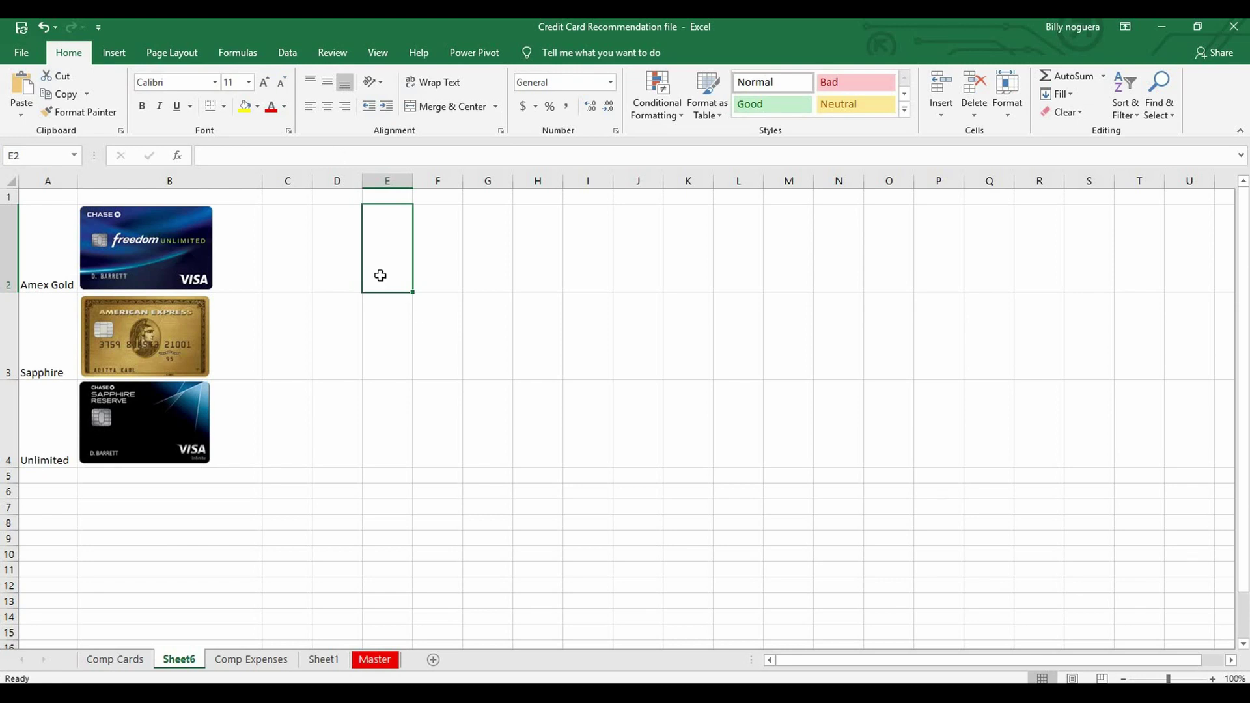
click(348, 263)
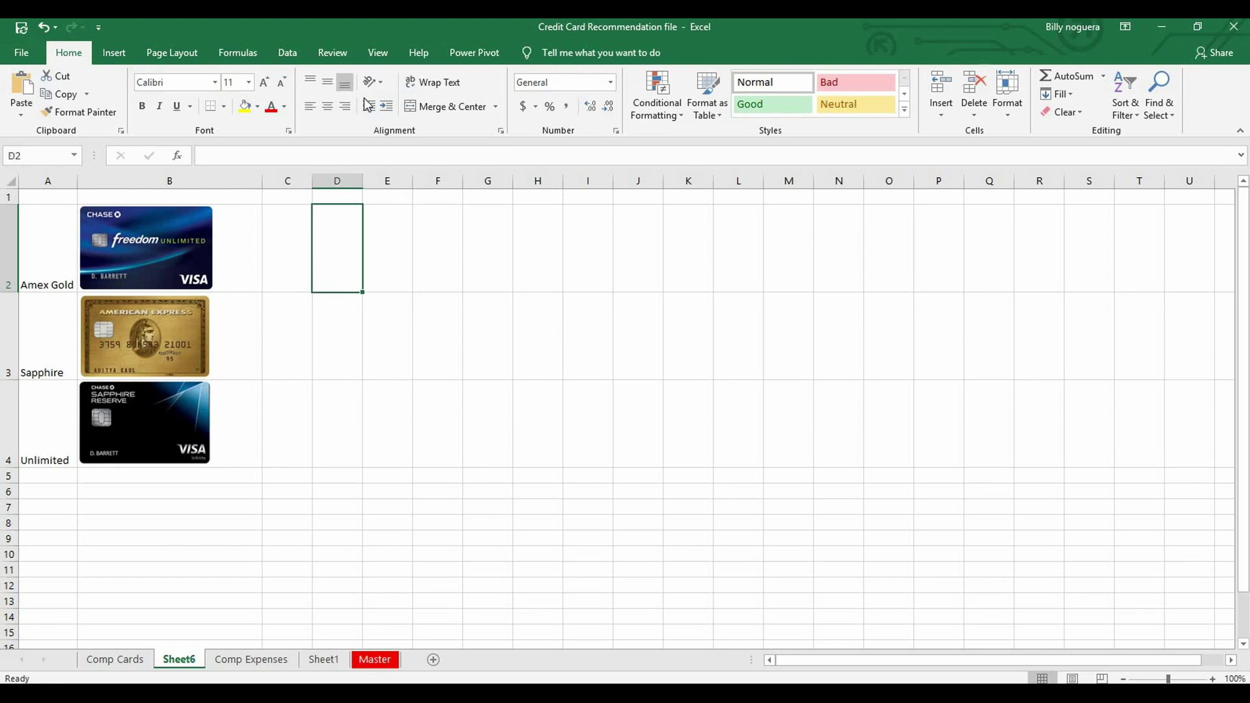
- Add List data validation to D2 with the card names in $A$2:$A$4 as source
click(285, 53)
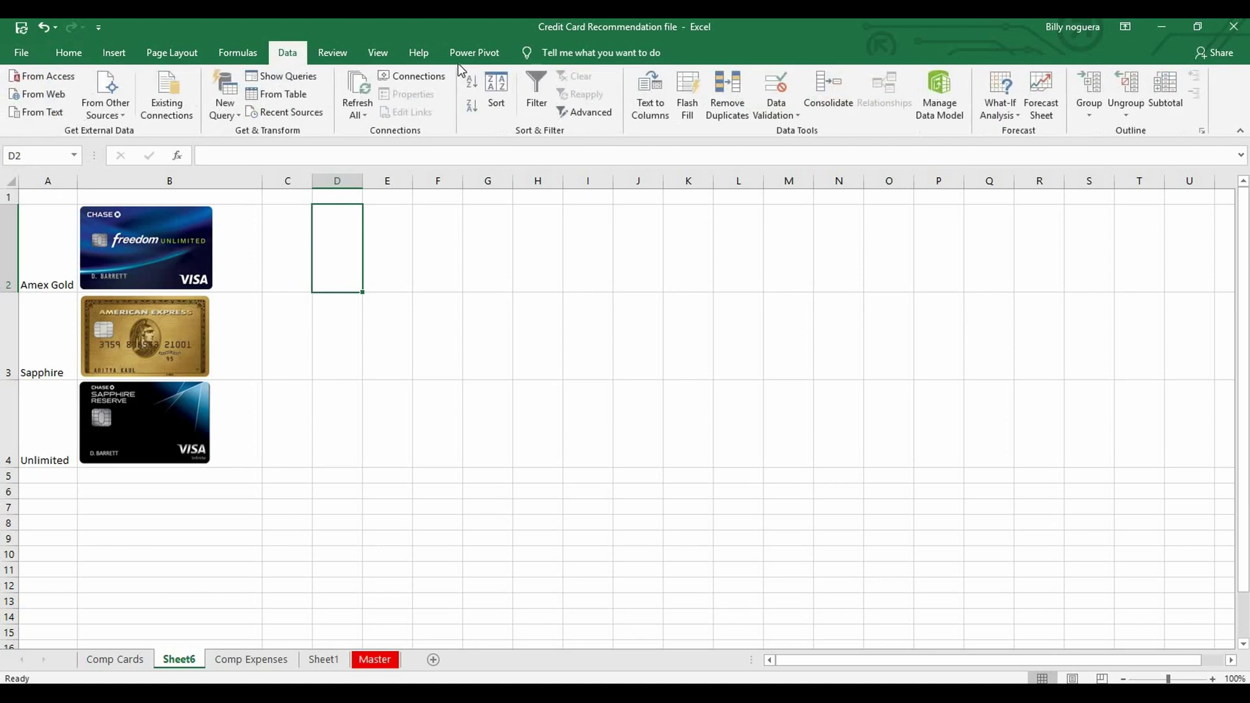
click(776, 85)
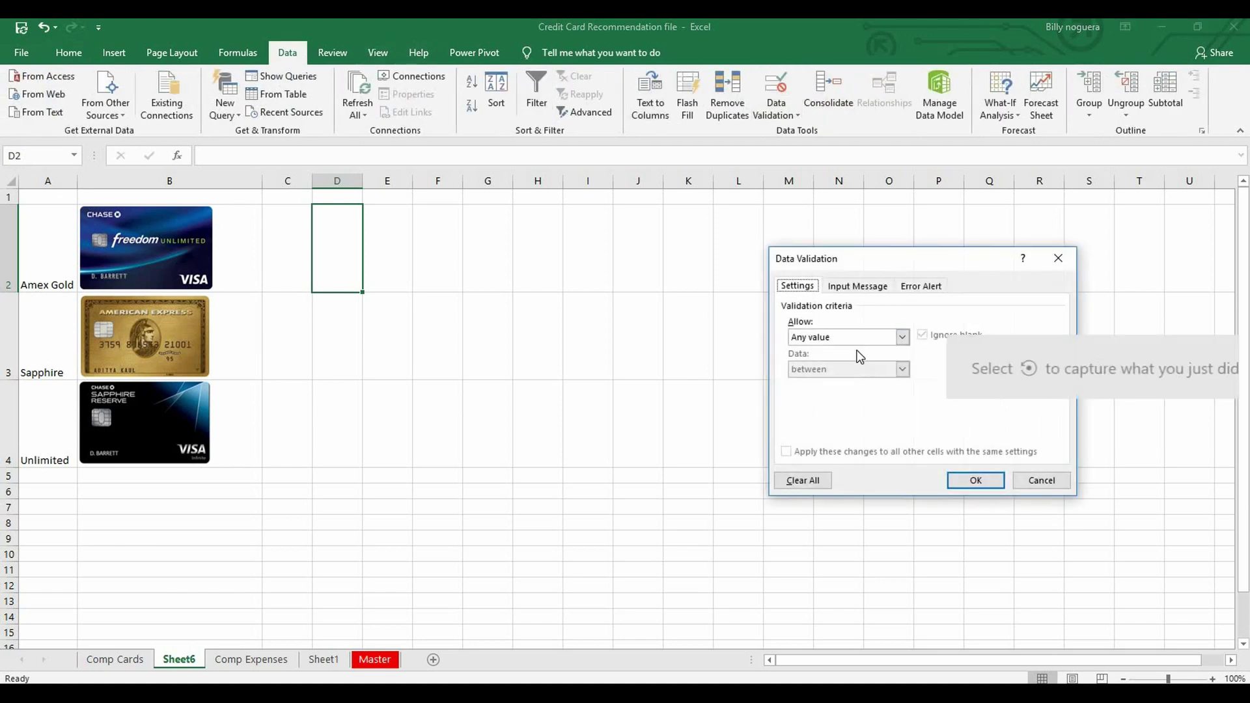
click(839, 336)
click(844, 382)
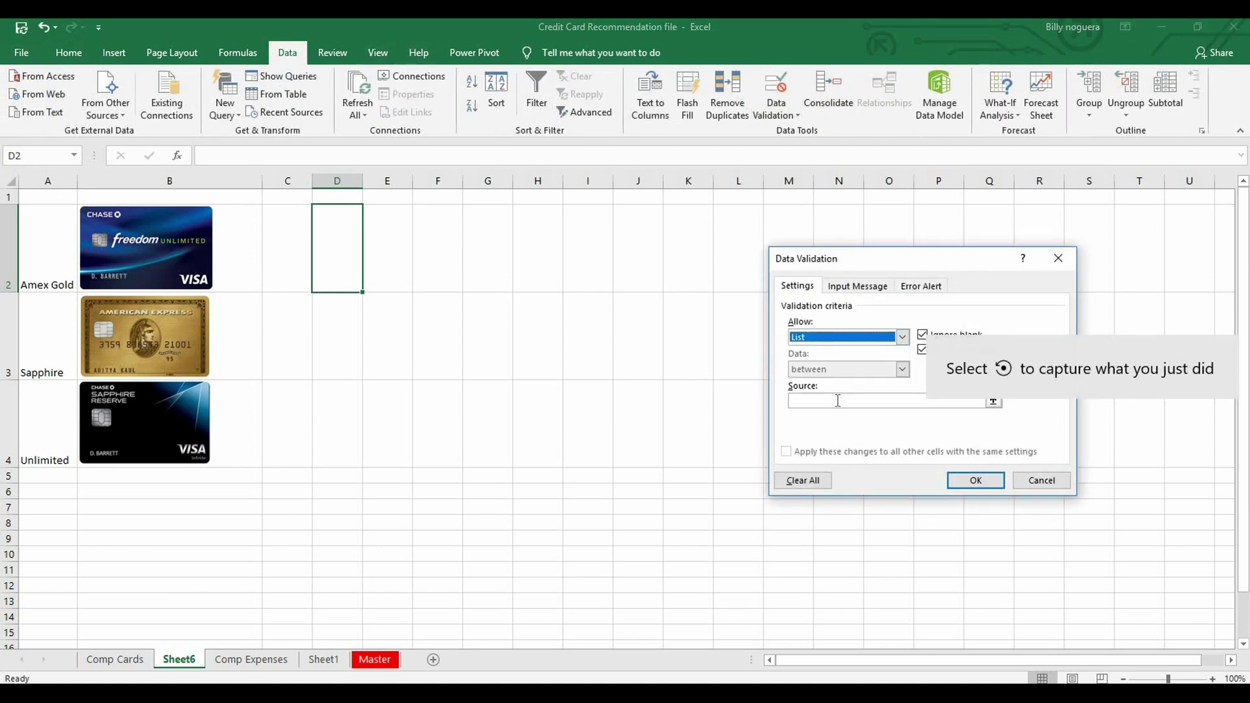
drag(47, 287, 51, 458)
click(963, 478)
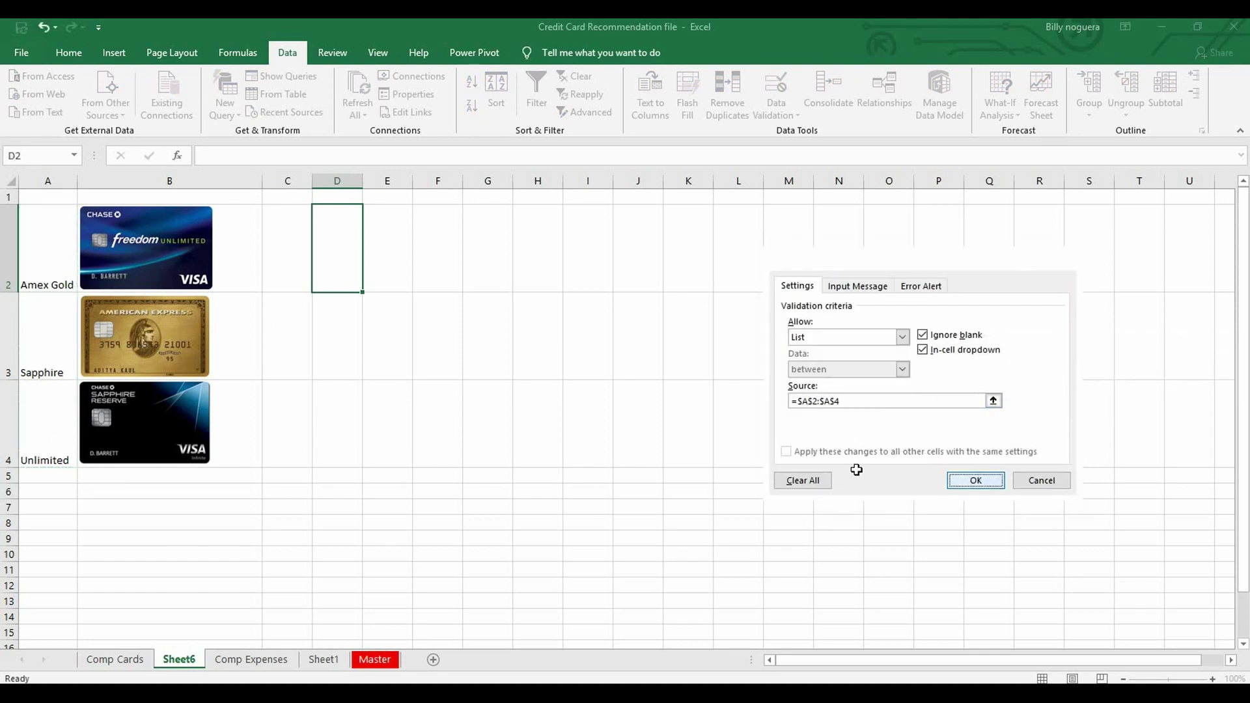
- Widen column D and test the D2 dropdown, leaving it on Amex Gold
drag(366, 176, 411, 195)
click(418, 286)
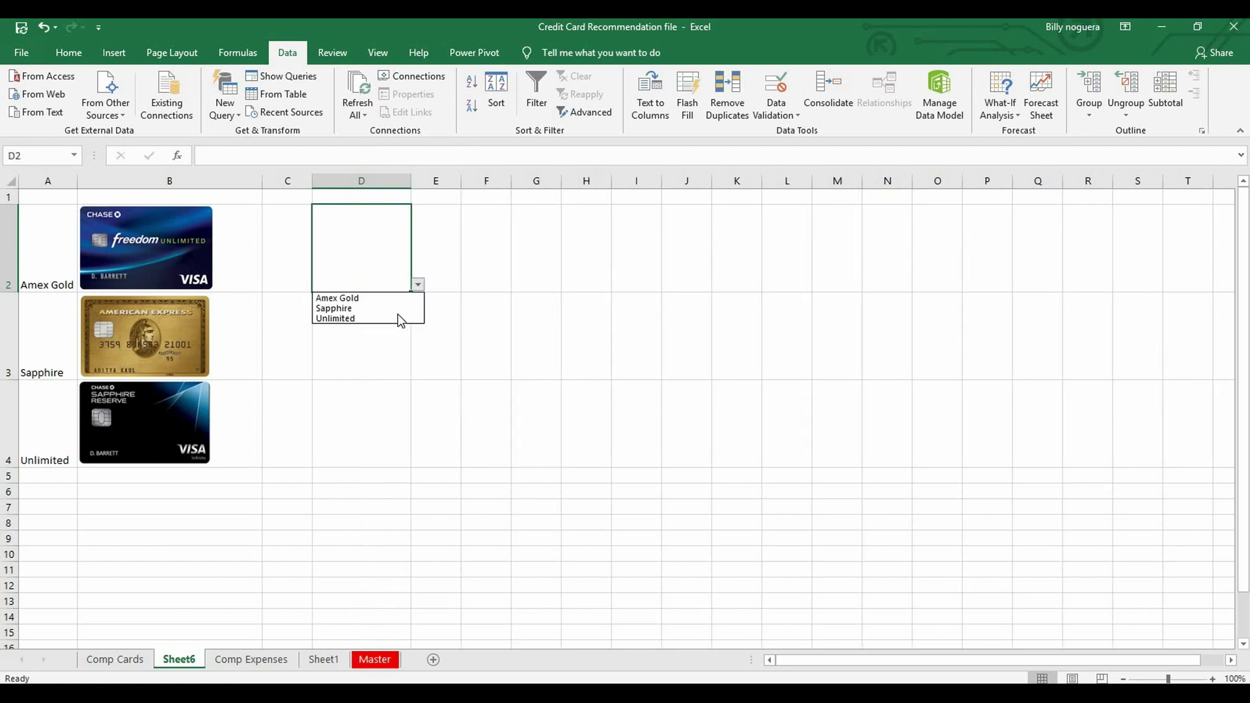
click(394, 306)
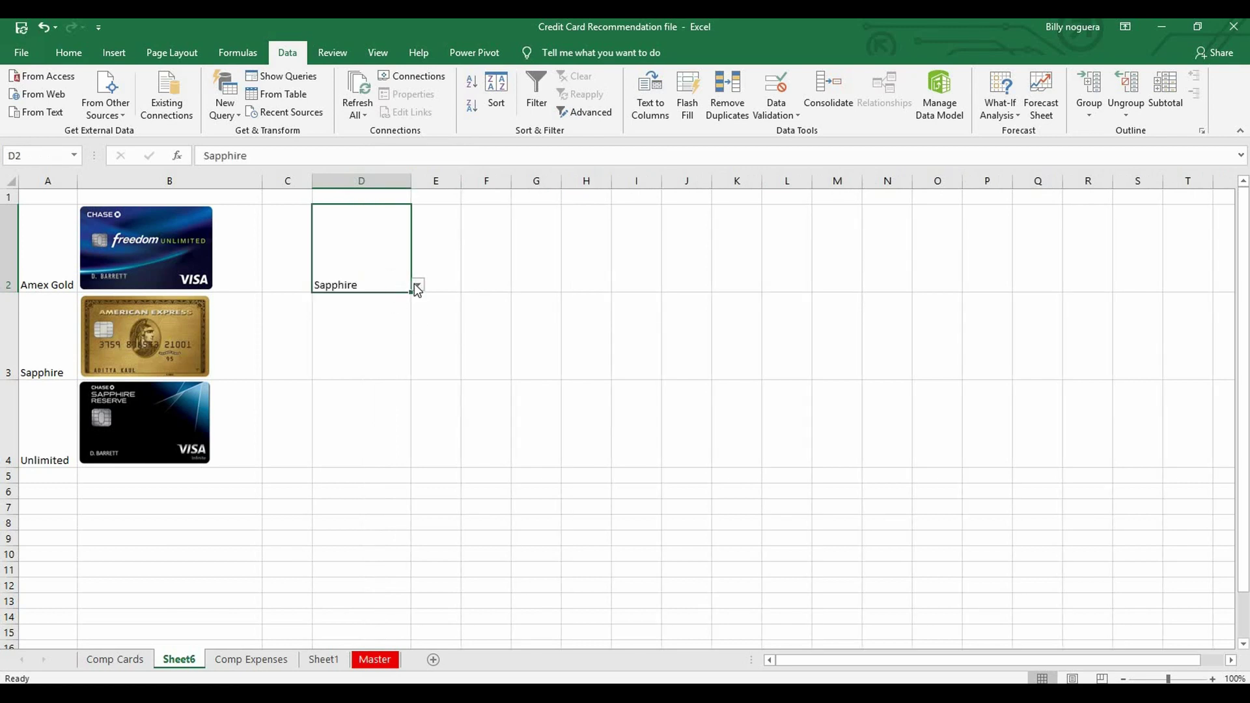
click(418, 286)
click(364, 297)
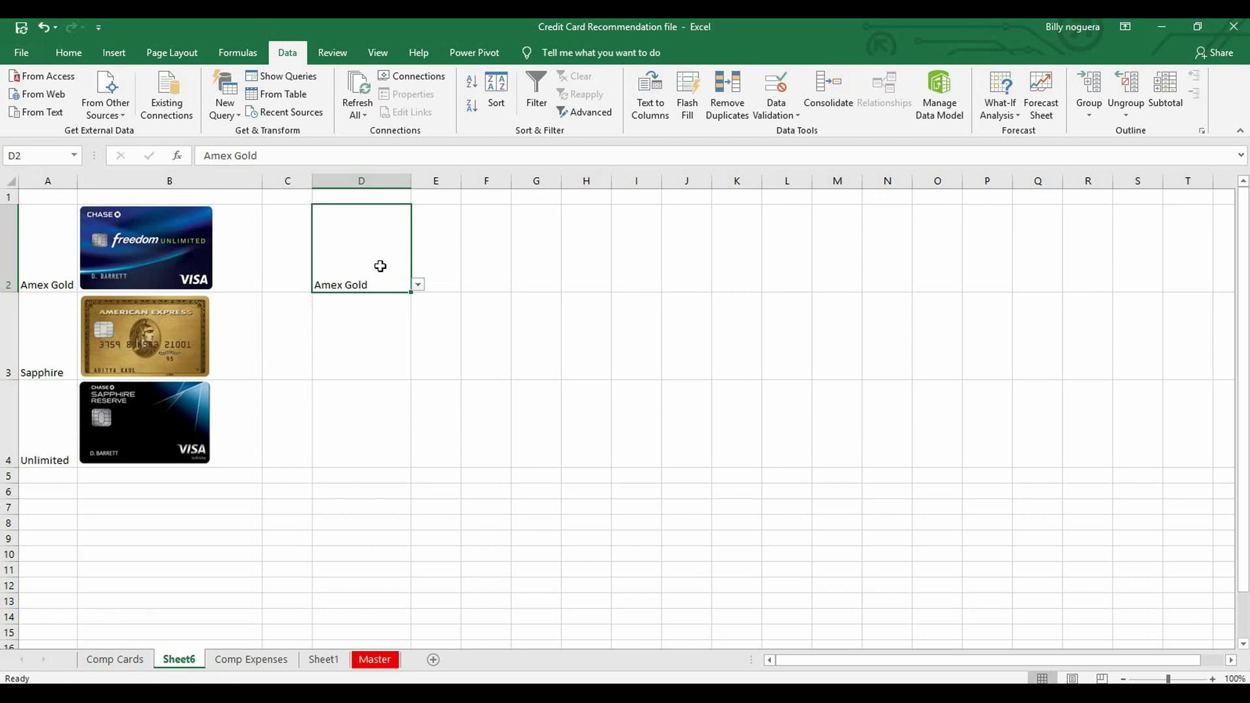
click(178, 257)
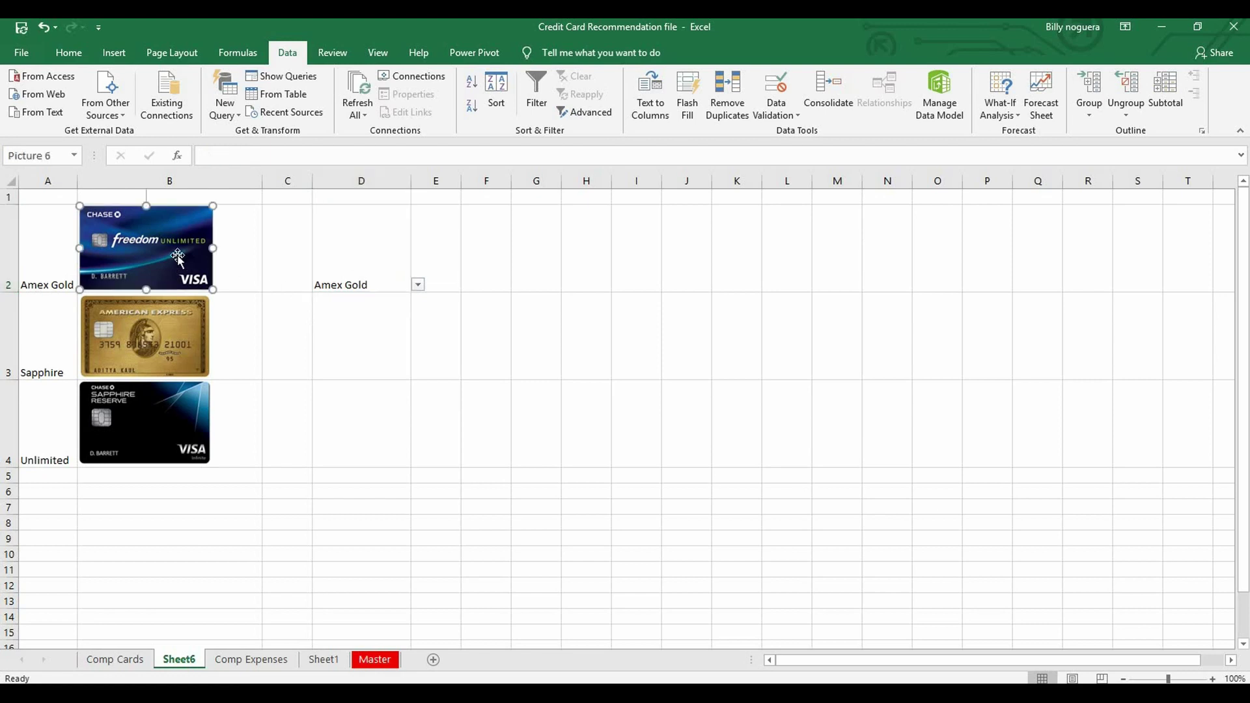
- Copy the Freedom card picture and paste it at E2 beside the dropdown cell
right_click(180, 290)
click(252, 318)
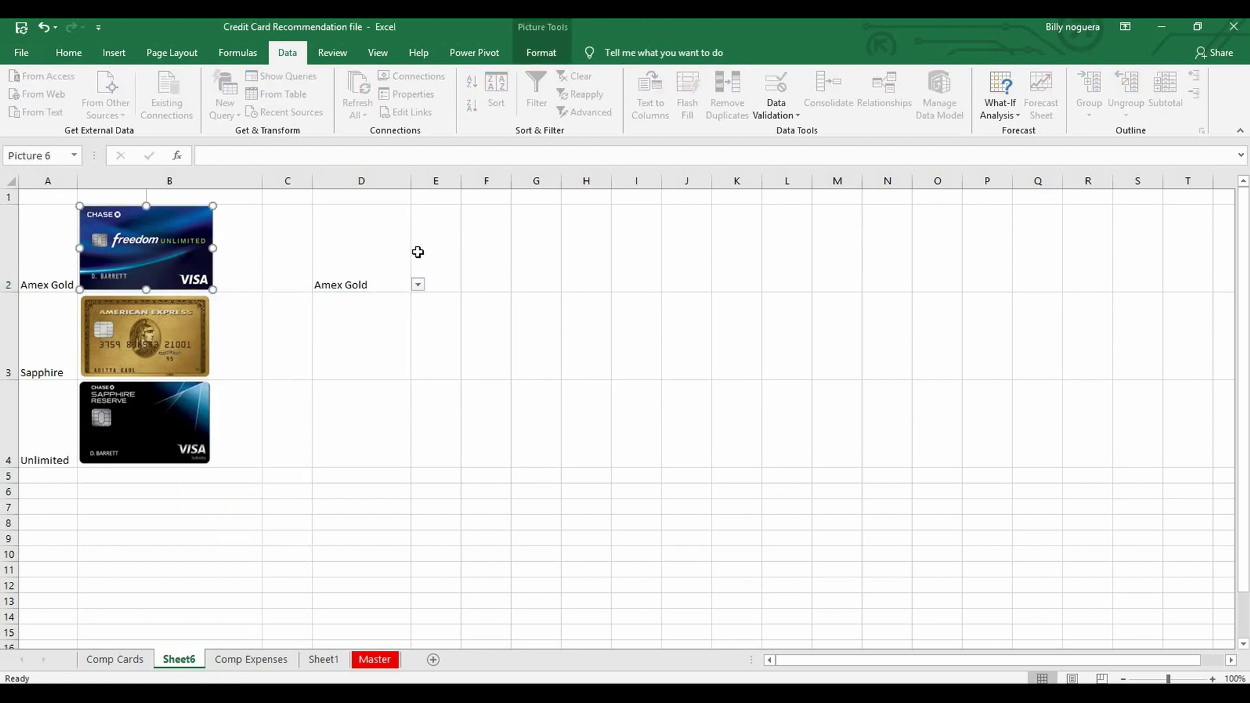
click(446, 279)
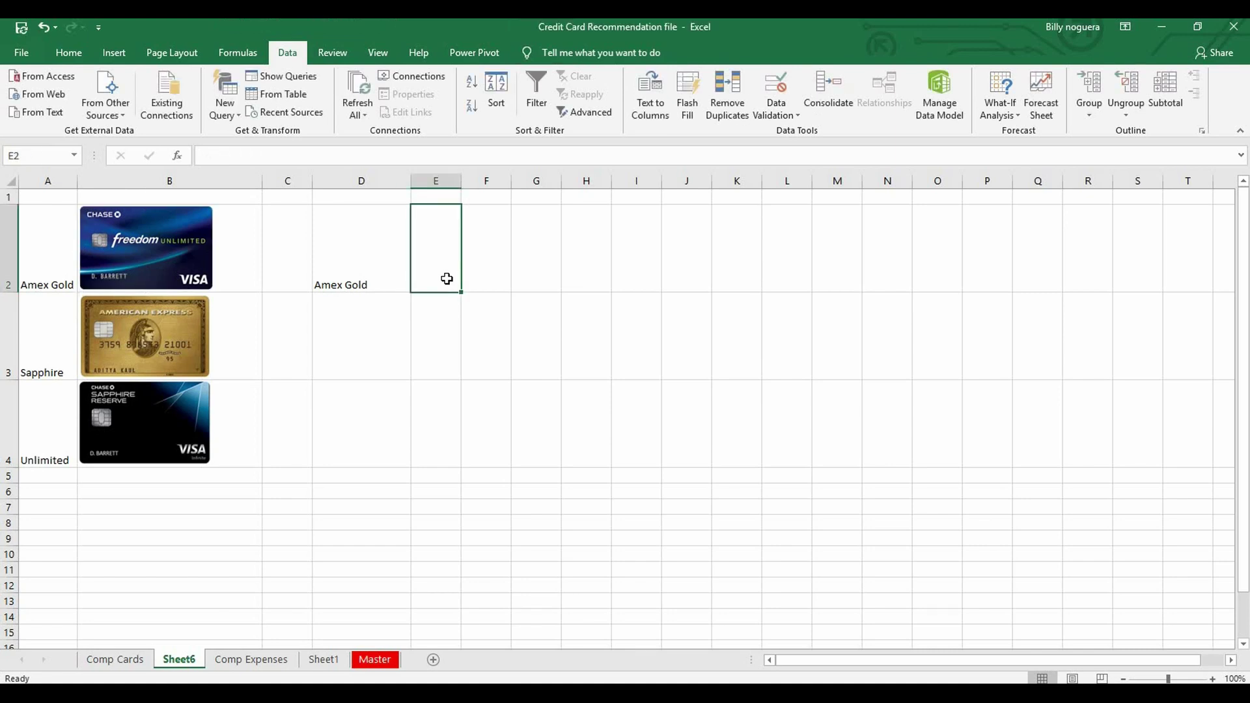
key(ctrl+v)
drag(446, 279, 451, 285)
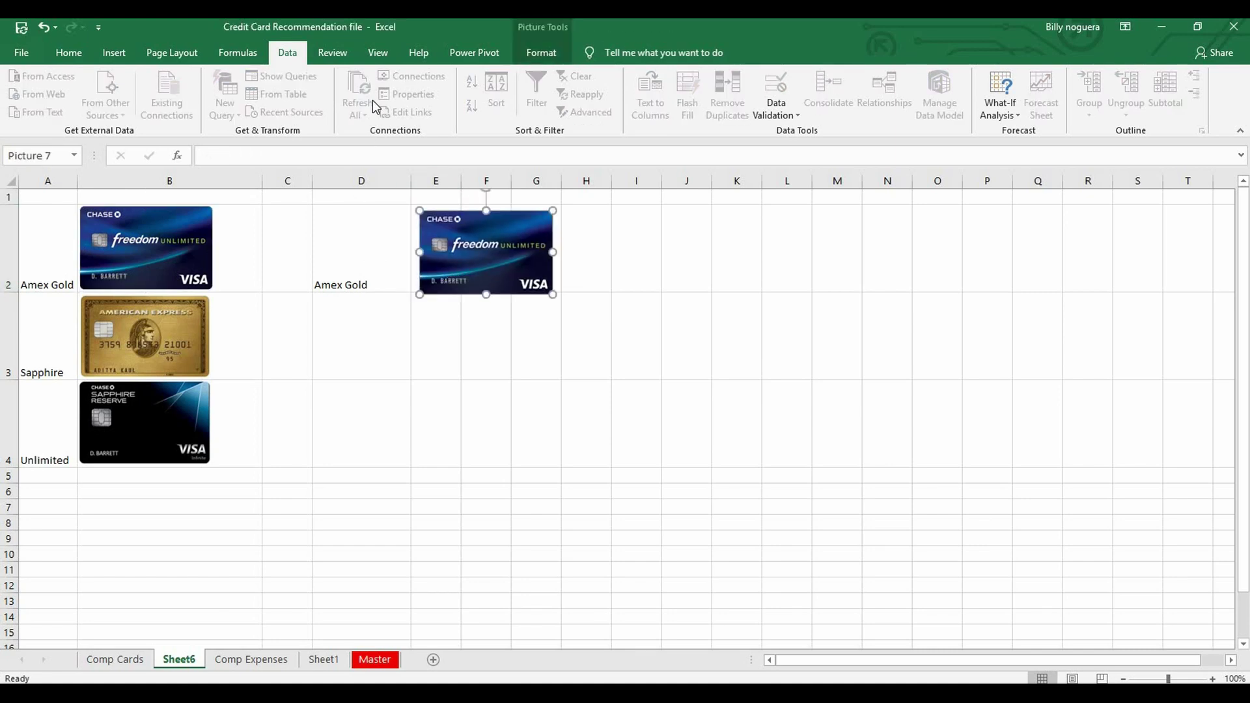
- Select the pasted card picture and start a new defined name with Alt+M, M, D
click(582, 259)
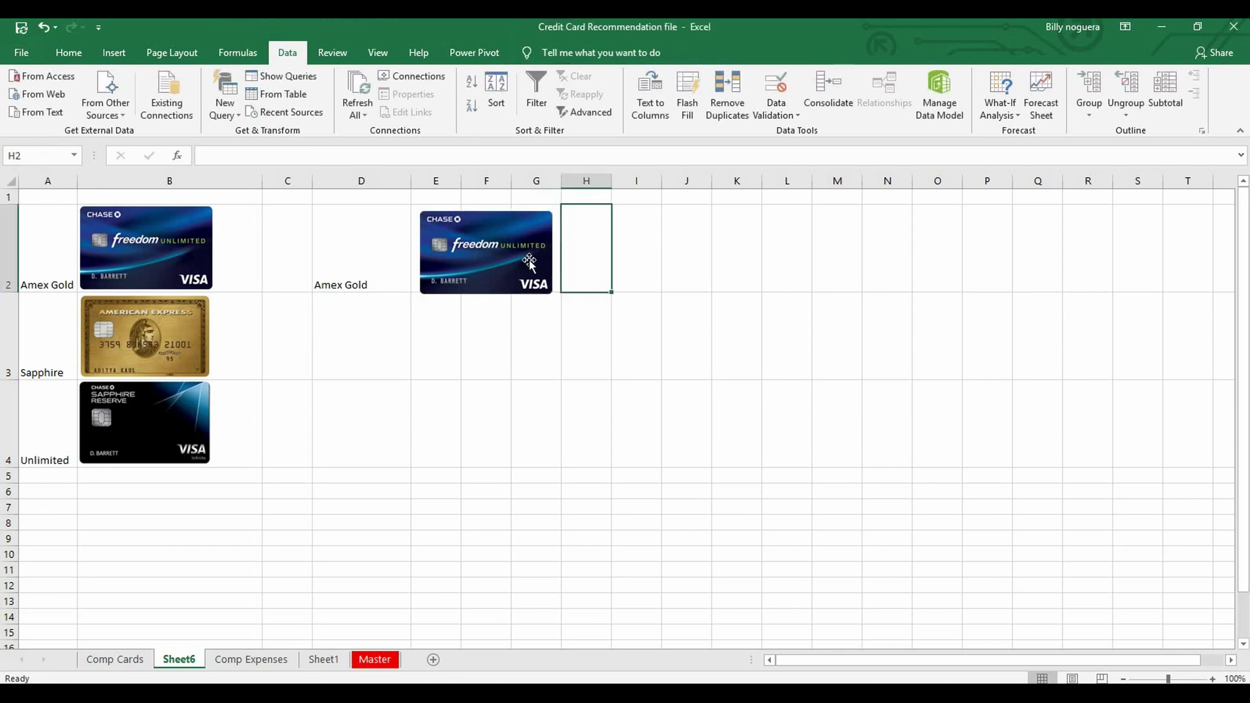
click(478, 272)
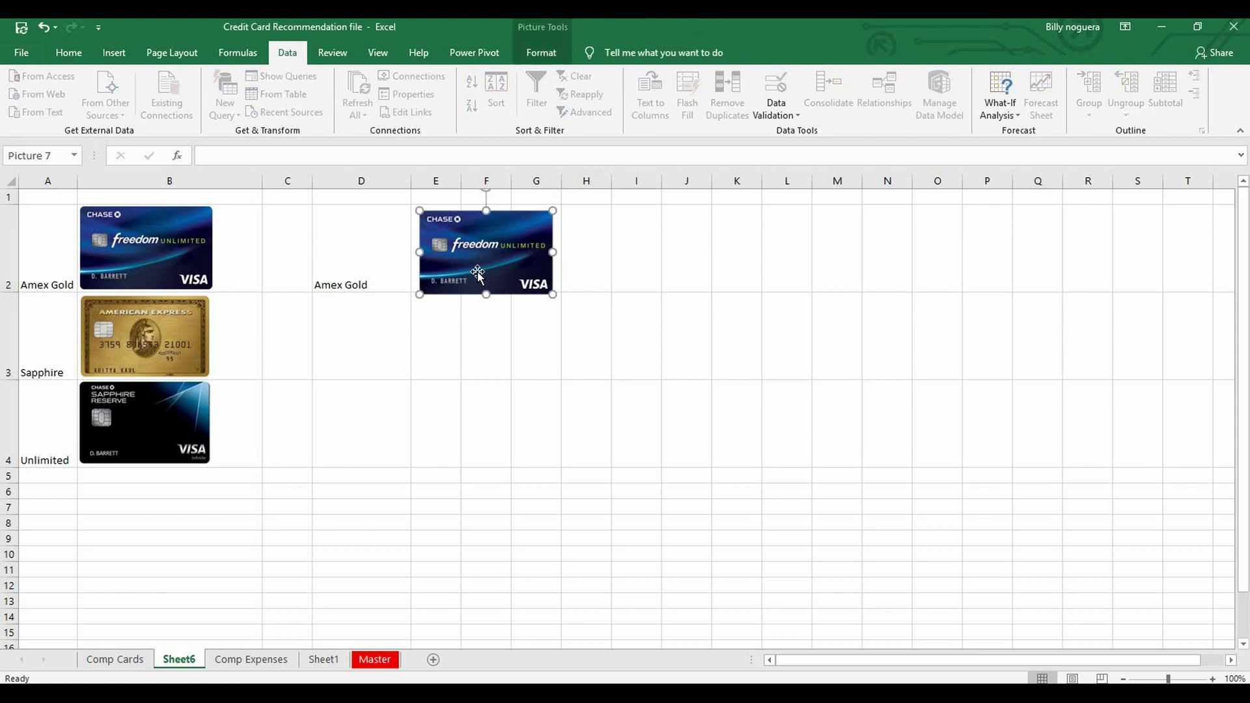
key(alt+m)
key(m)
key(d)
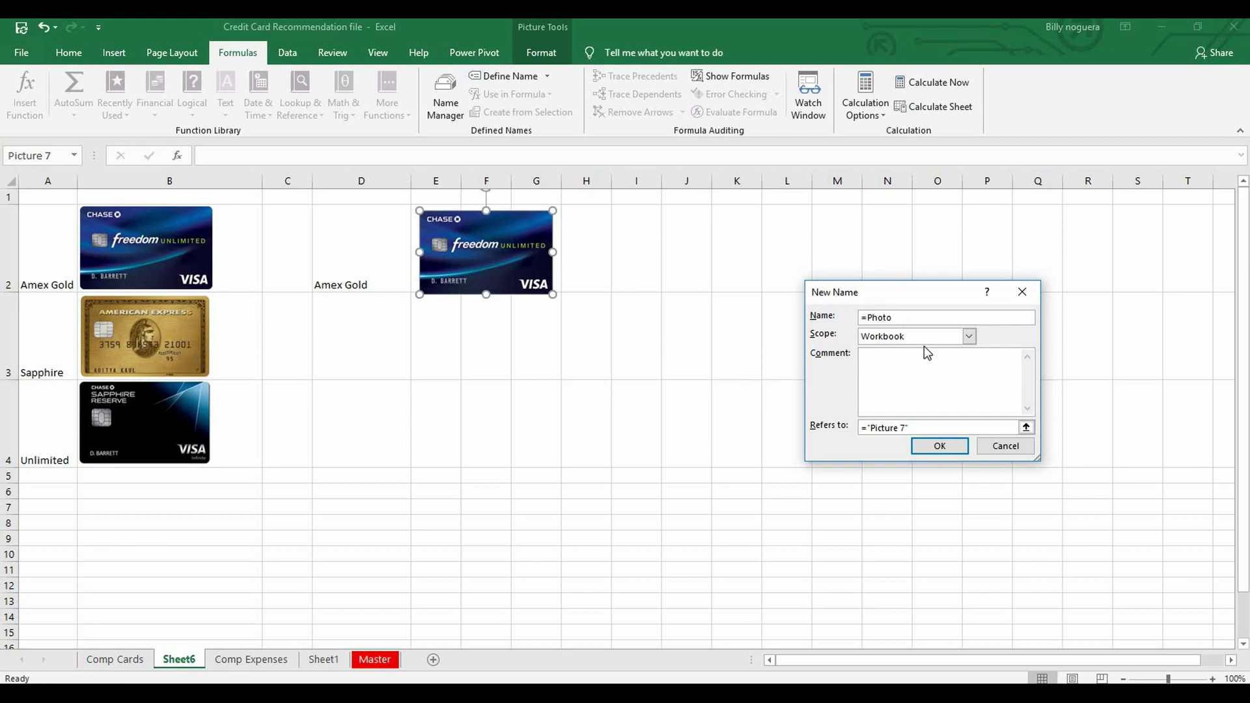
- Define Photo as =INDEX(Sheet6!$B$2:$B$4,MATCH(Sheet6!$D$2,Sheet6!$A$2:$A$4,0))
click(924, 428)
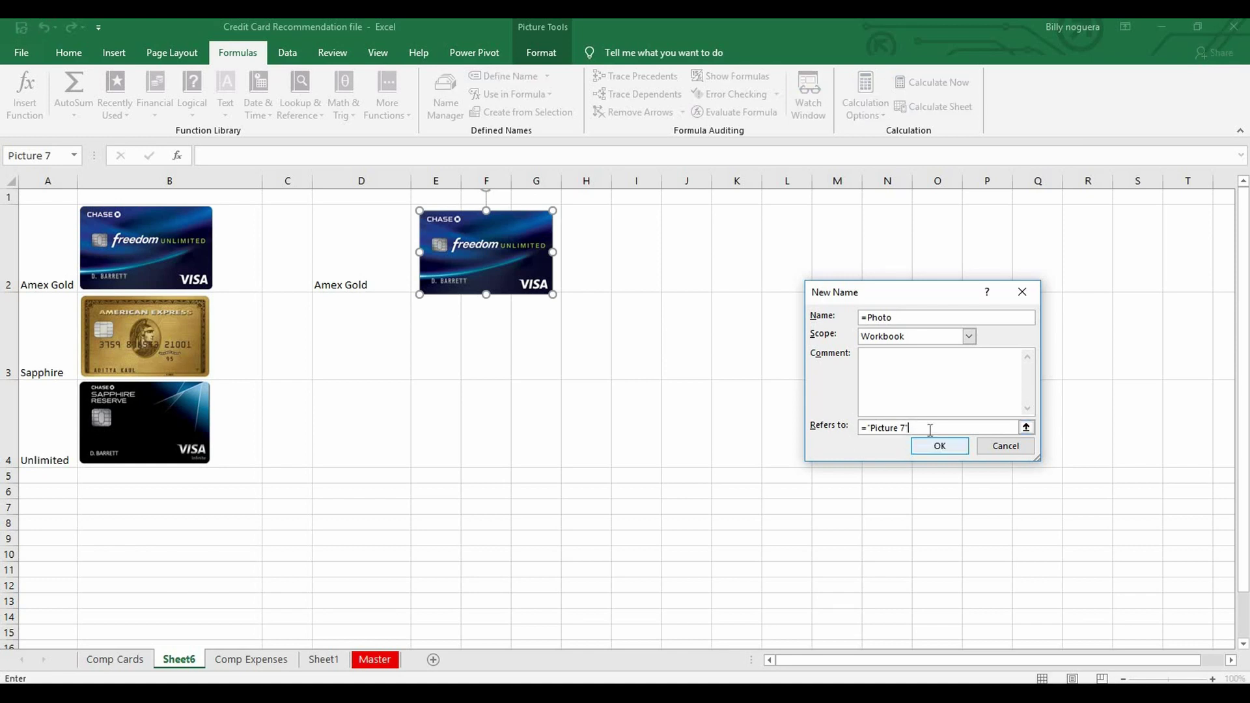
drag(921, 426, 877, 417)
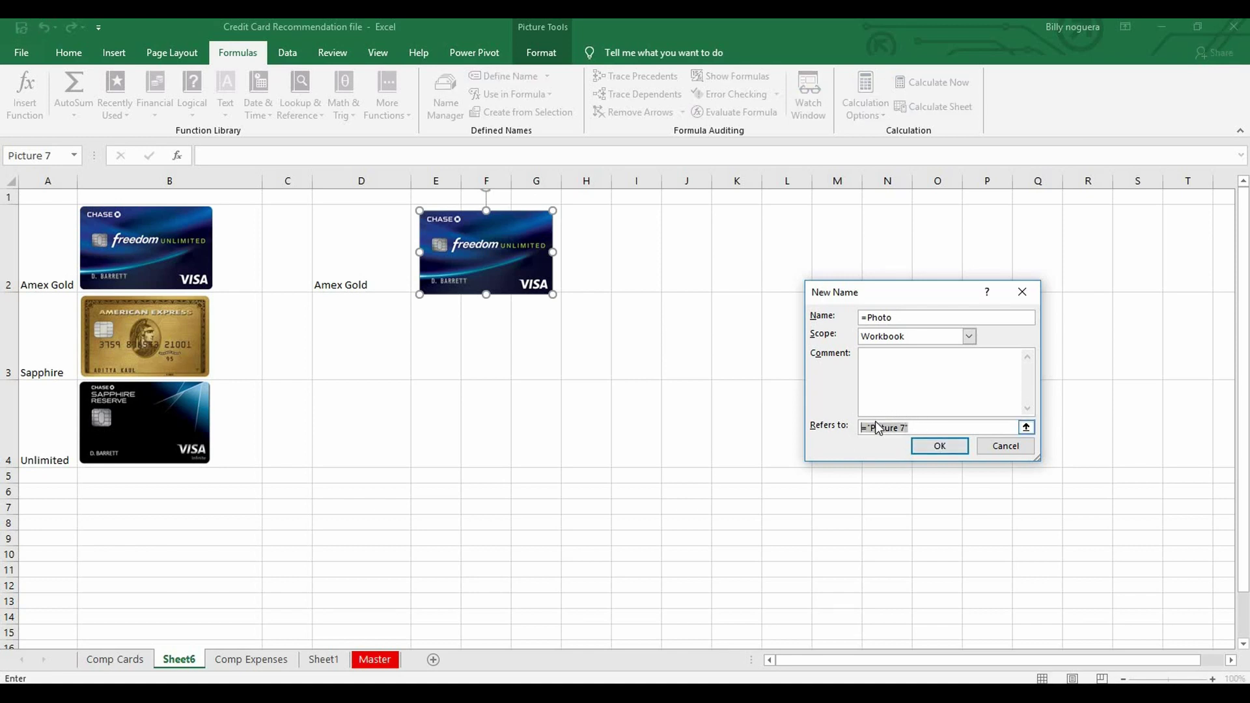
text(=)
text(index()
drag(235, 255, 228, 451)
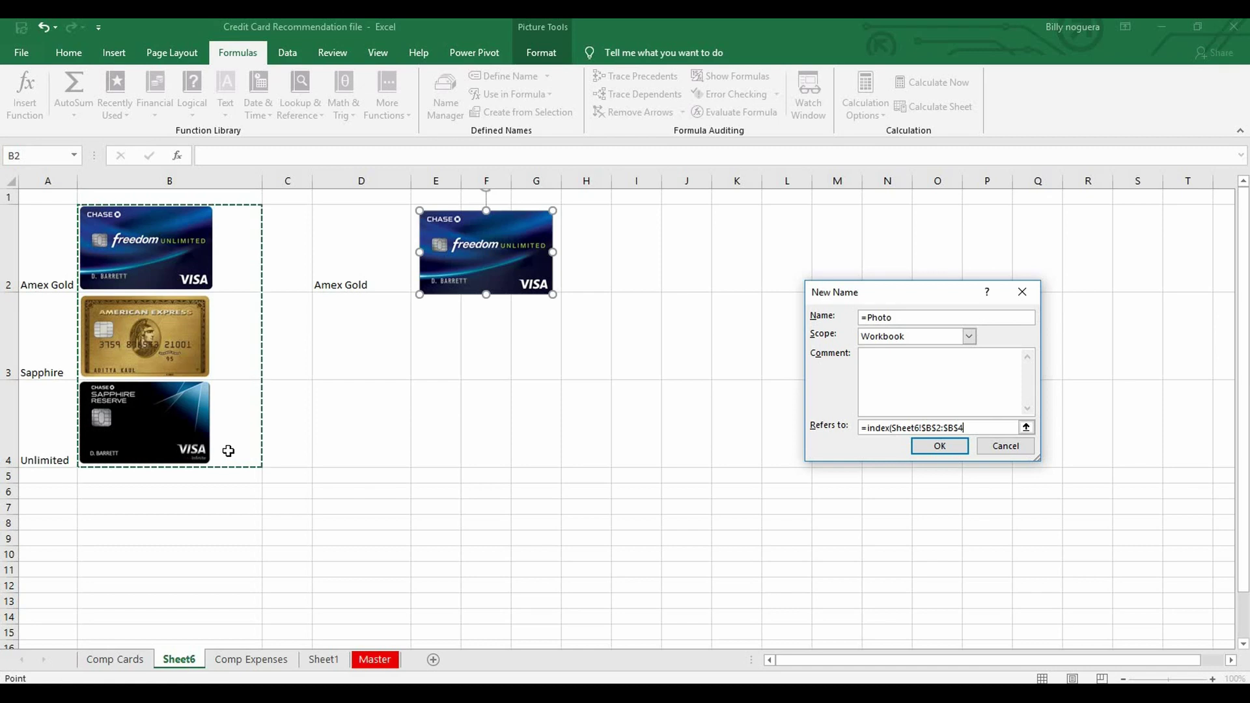
text(,match()
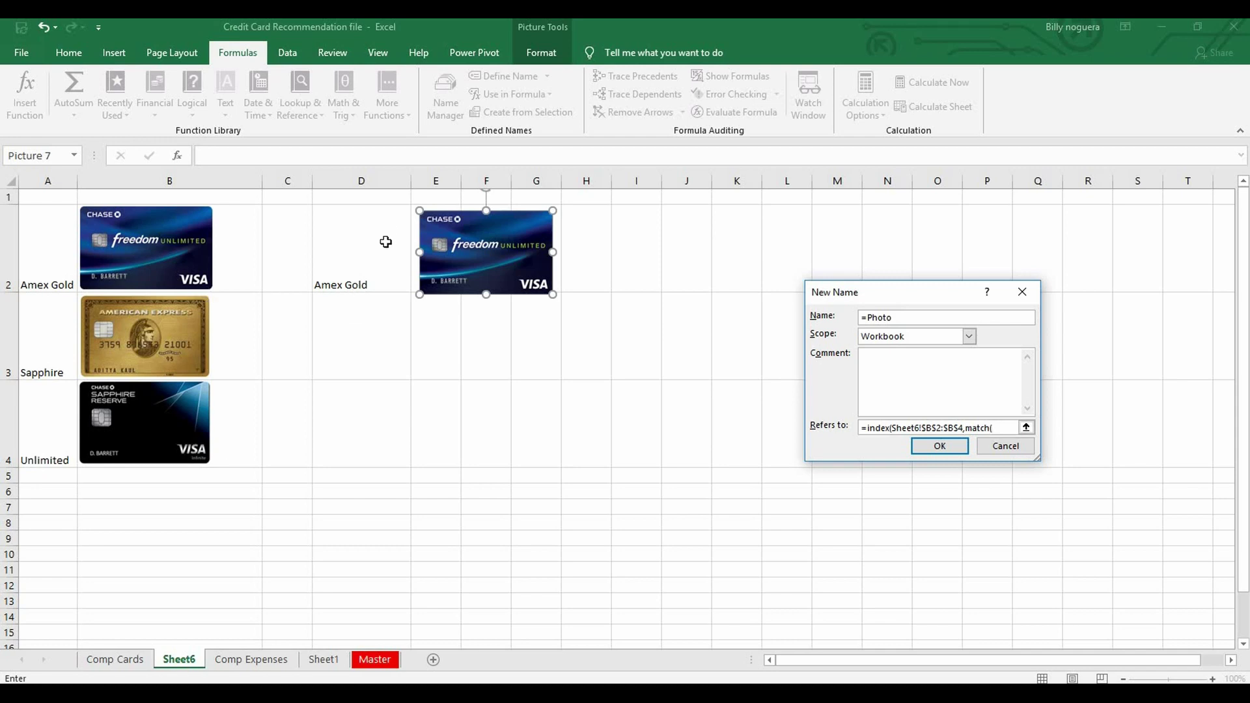
click(370, 271)
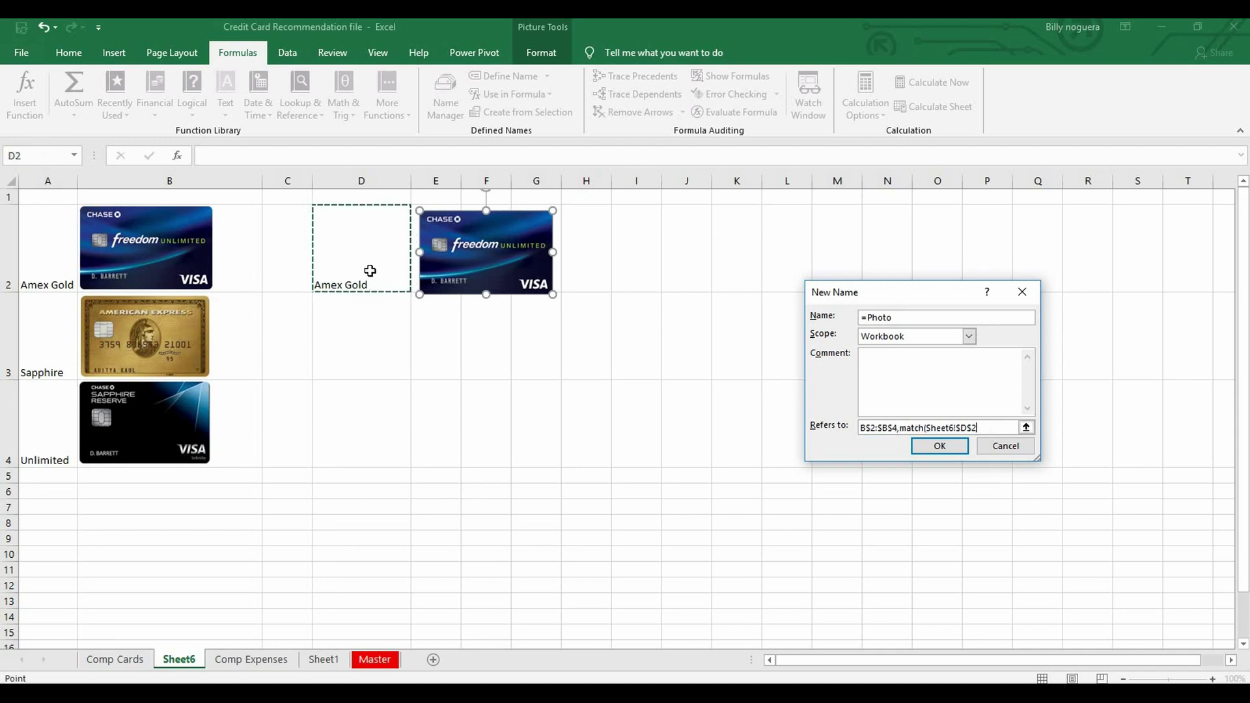
text(,)
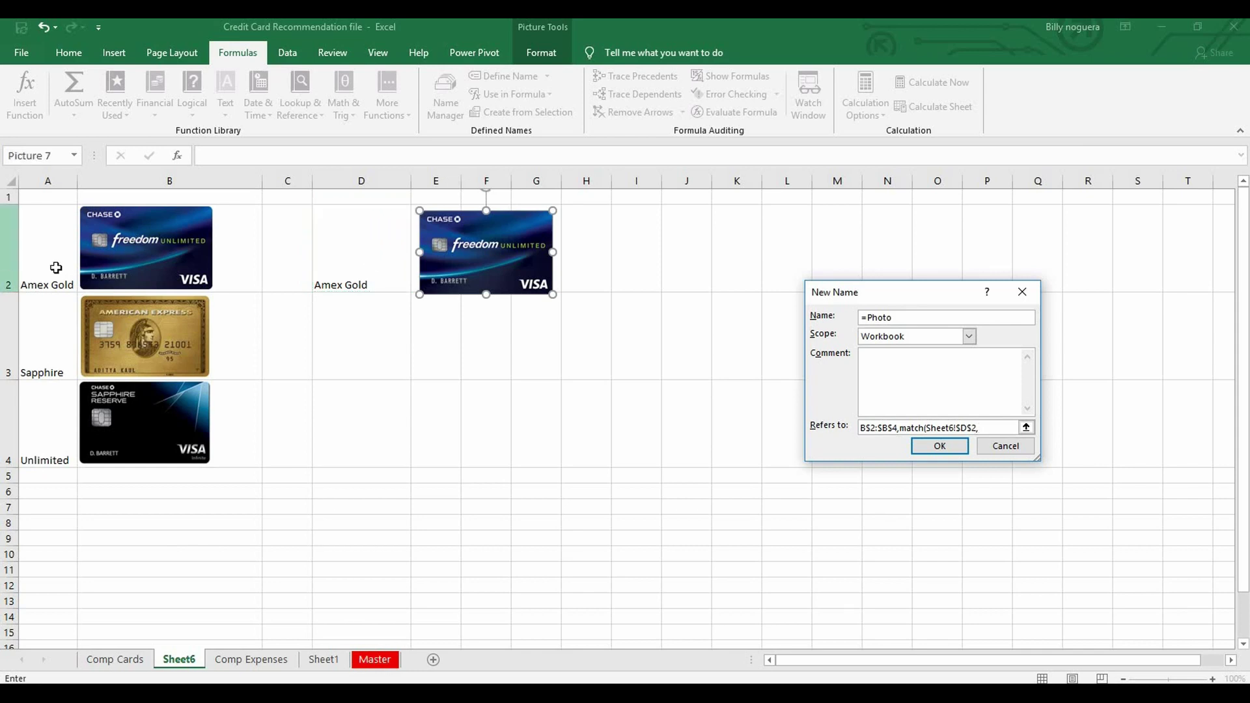
drag(54, 265, 51, 403)
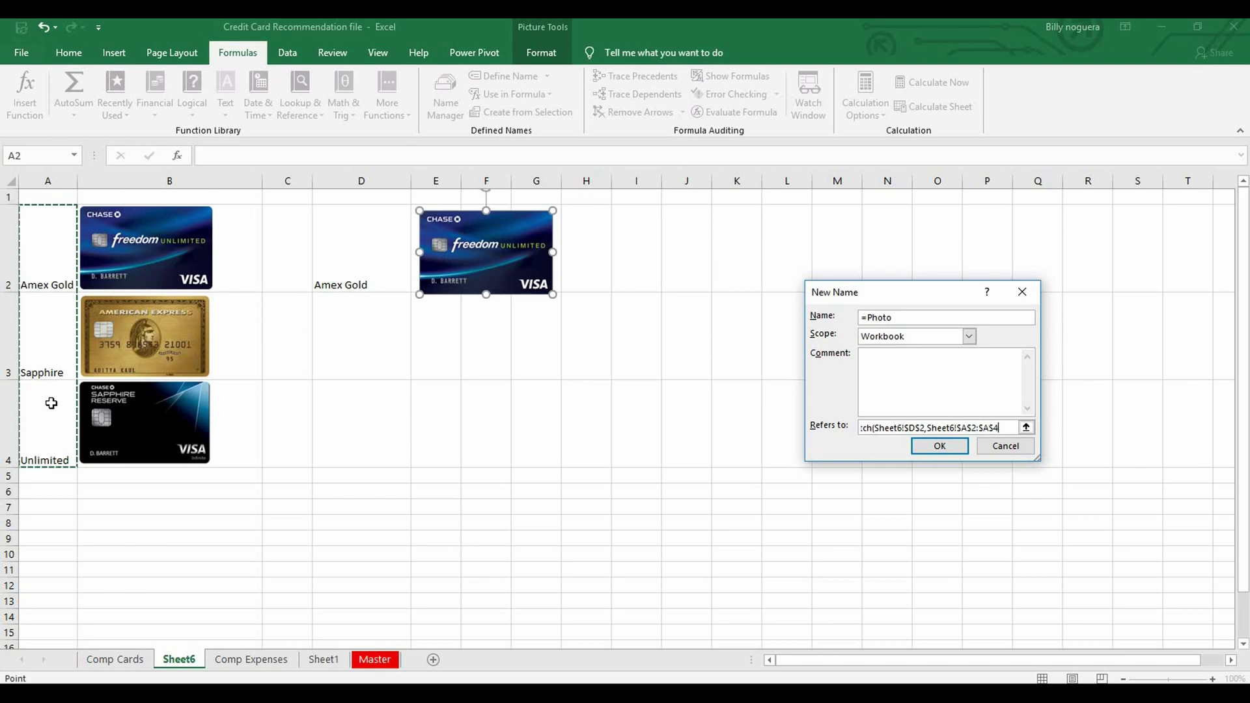
text())
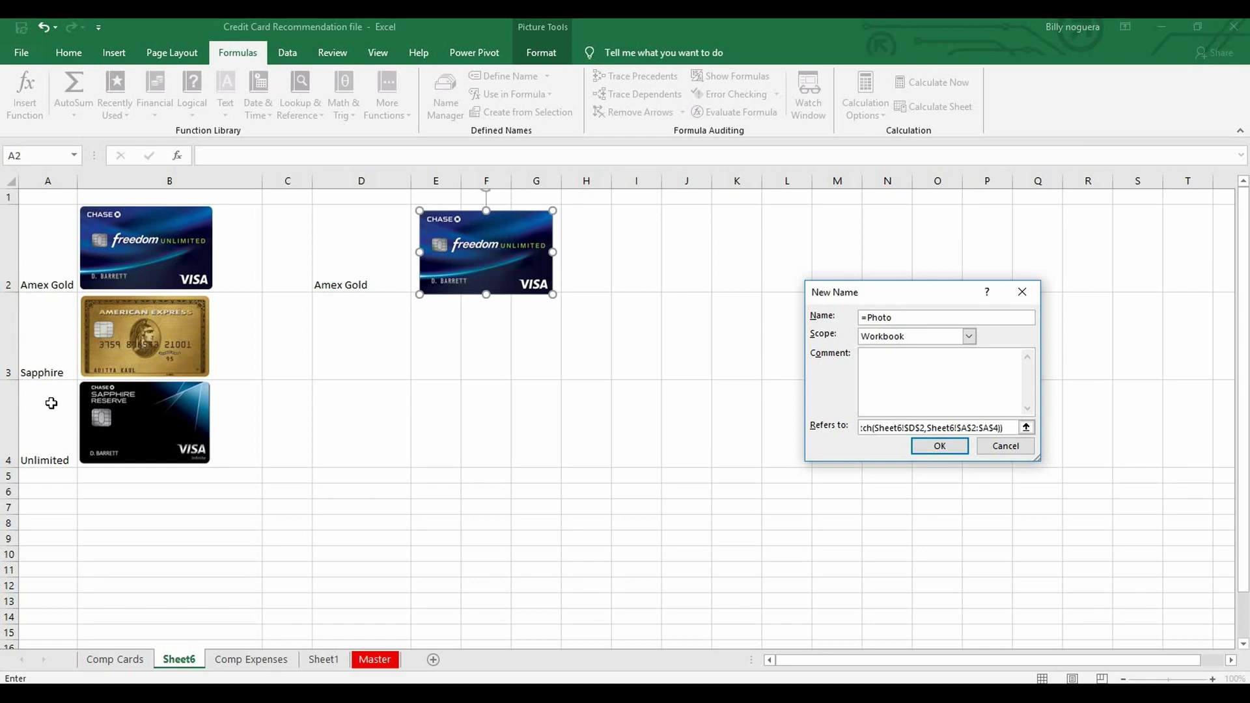
click(938, 448)
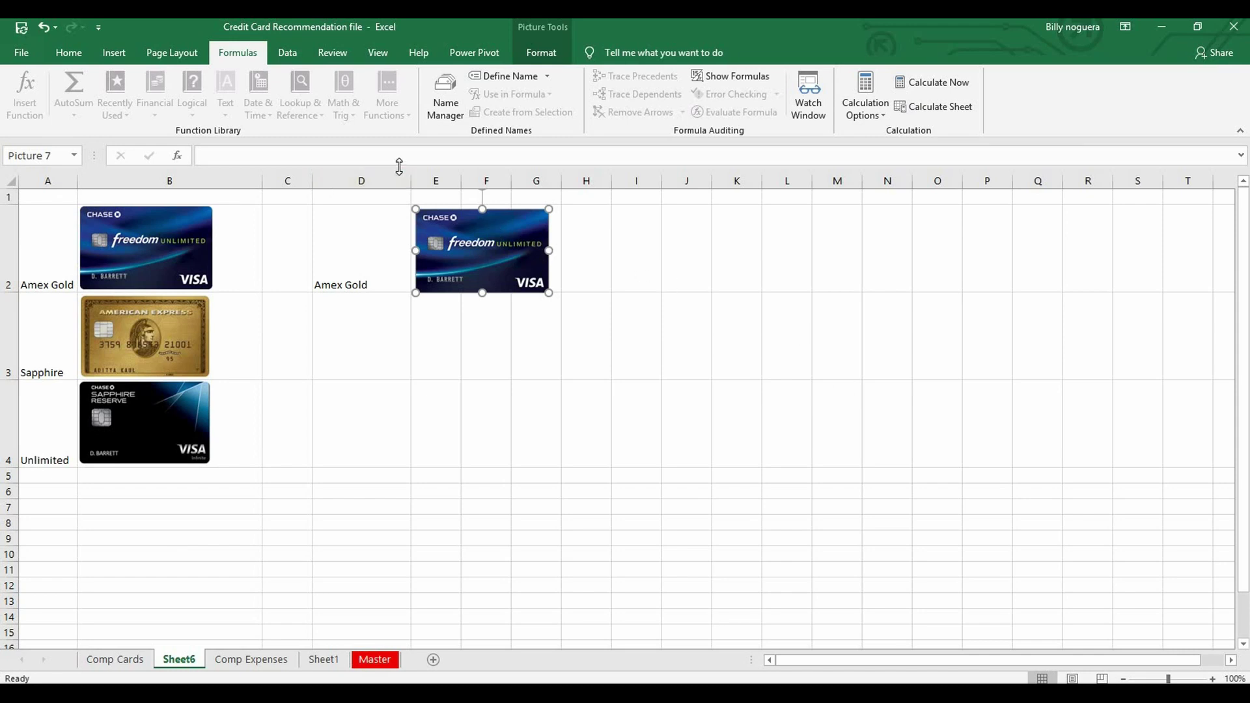
- Link the pasted picture to =Photo so it shows the card chosen in D2
click(403, 155)
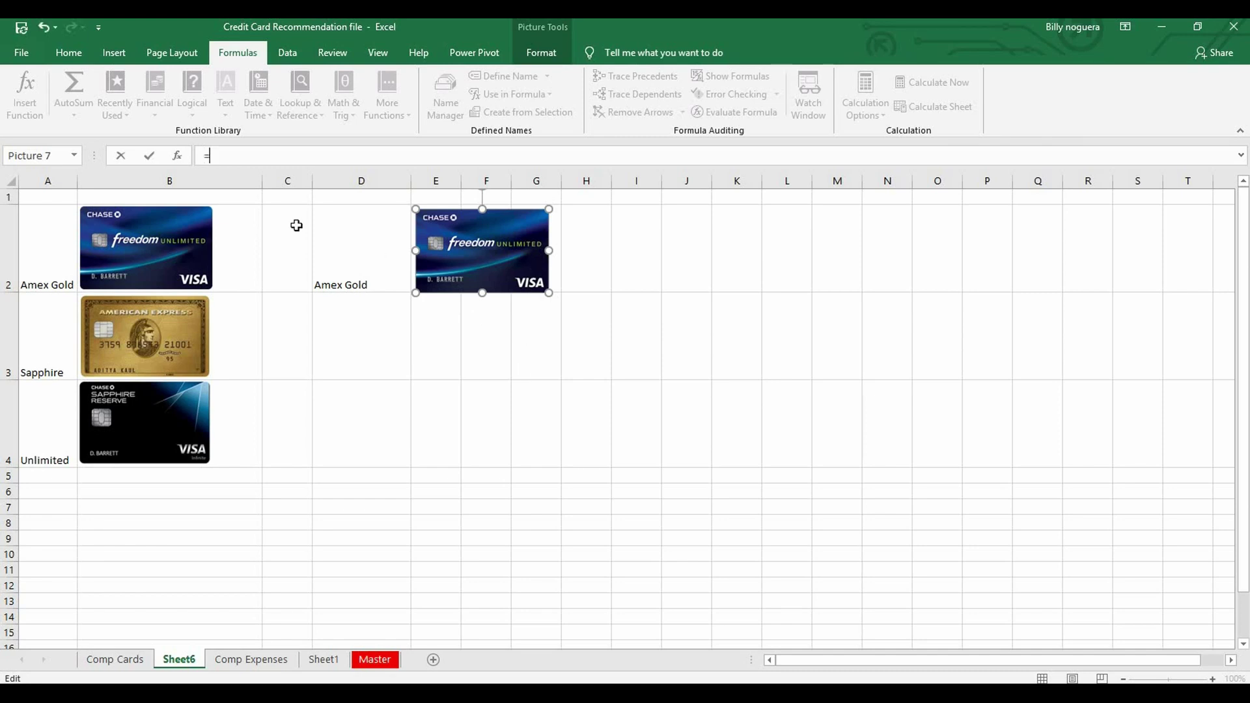
text(=pho)
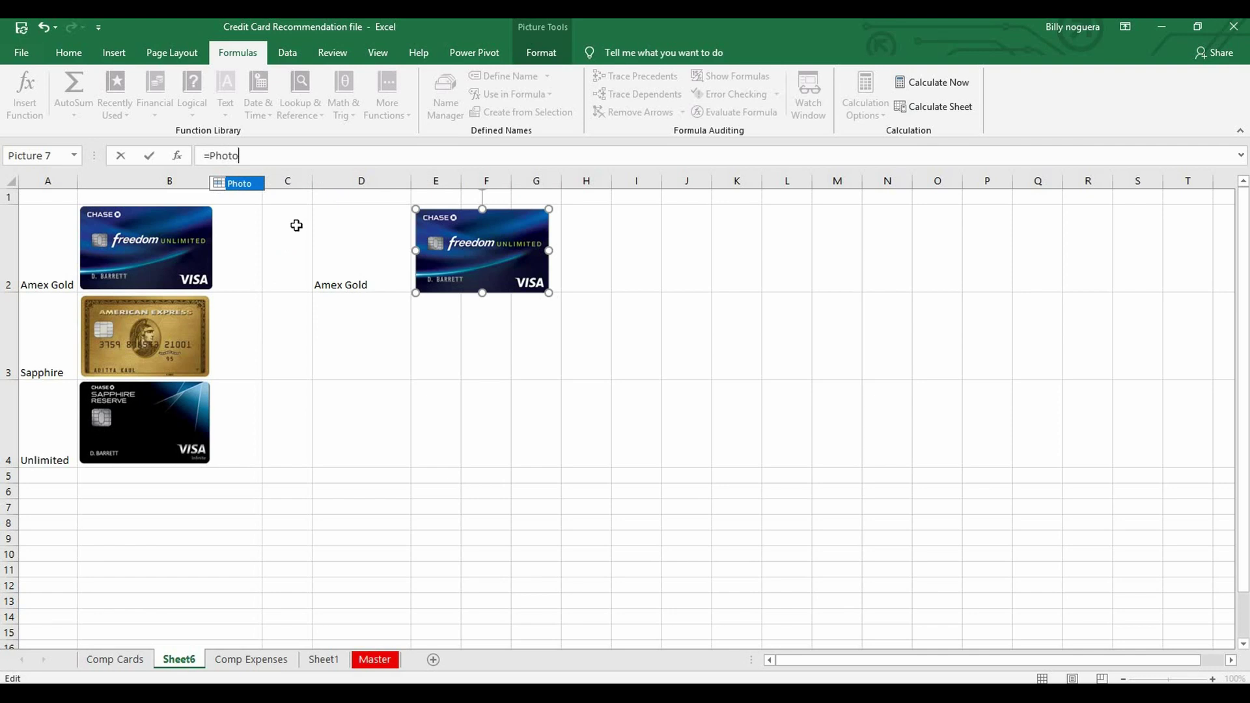
key(Return)
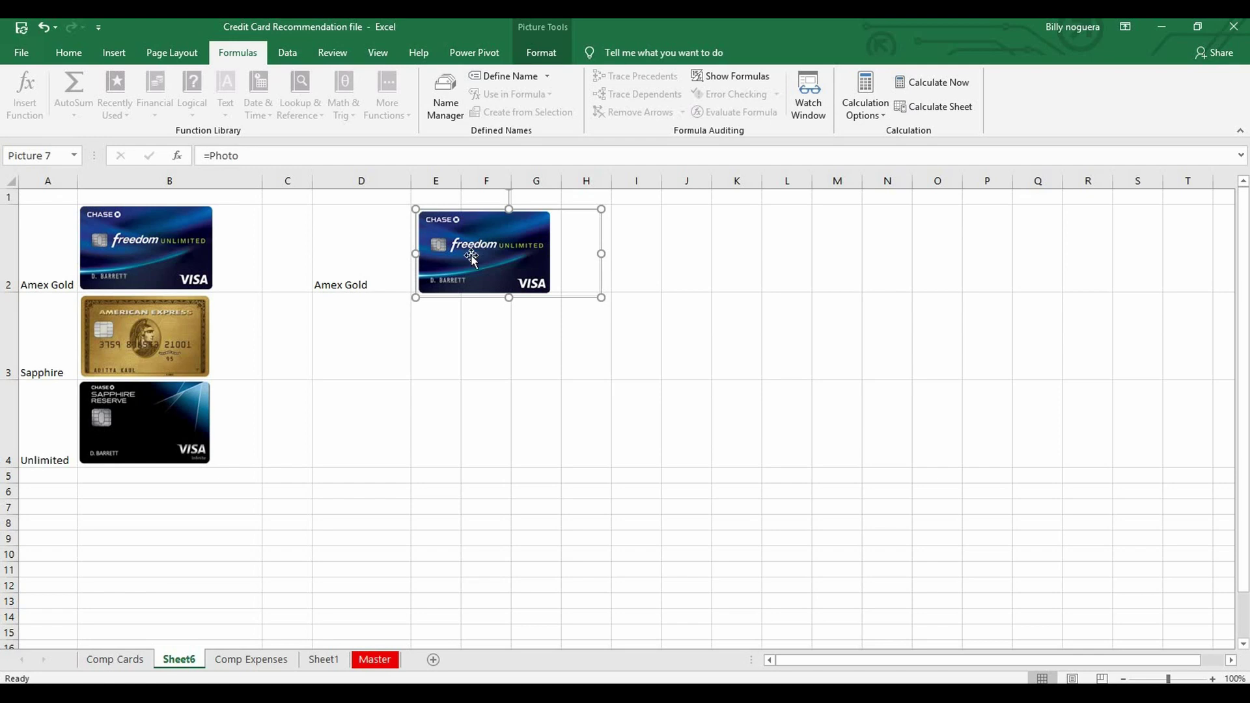
click(374, 264)
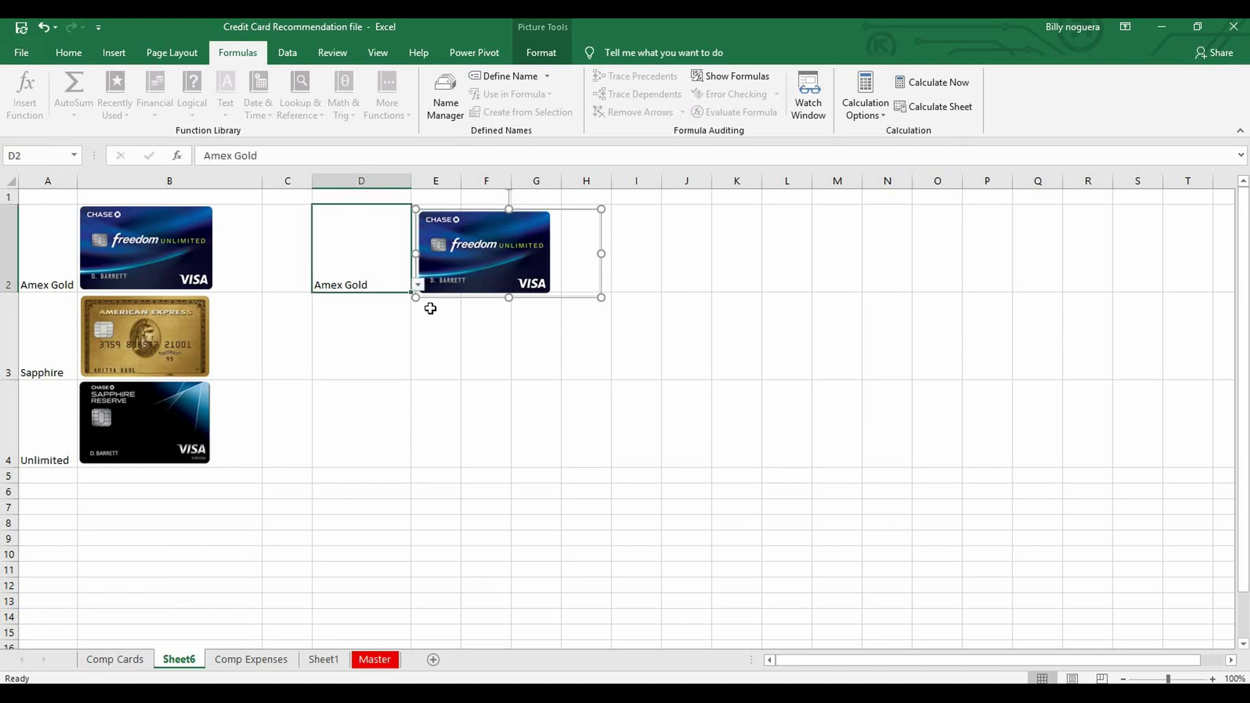
click(417, 285)
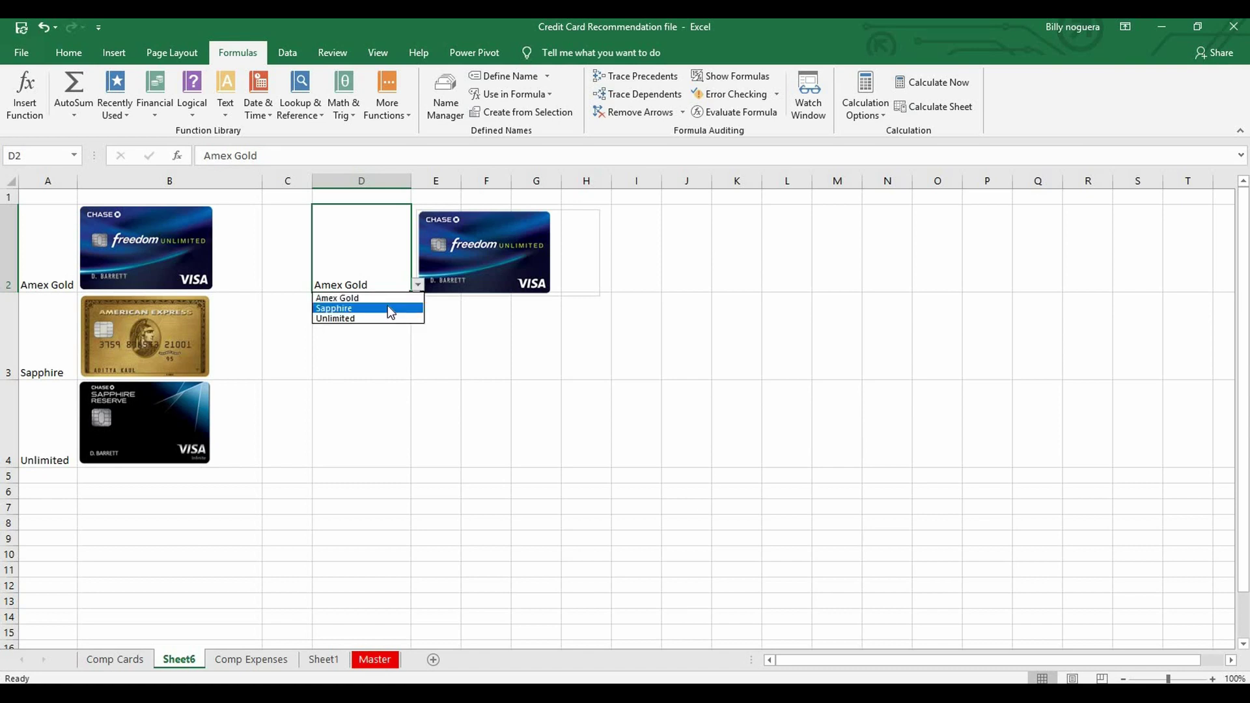
click(388, 306)
click(417, 285)
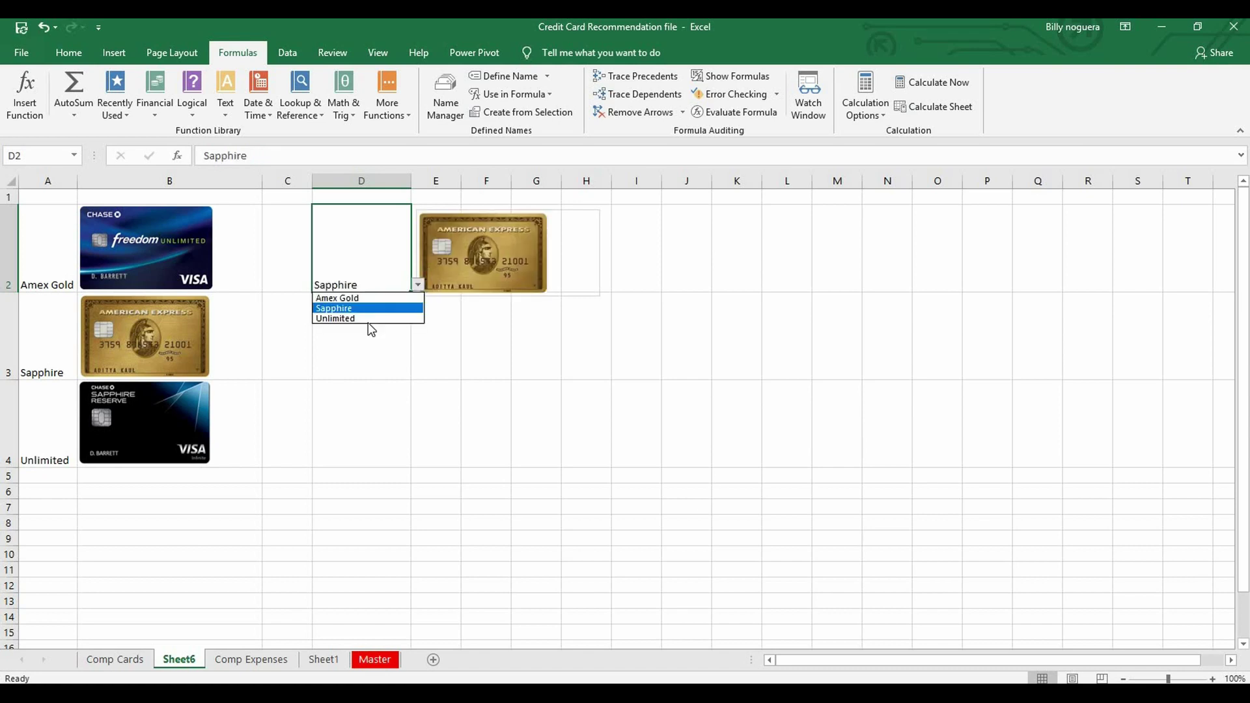
click(369, 310)
click(418, 286)
click(385, 322)
click(418, 286)
click(383, 298)
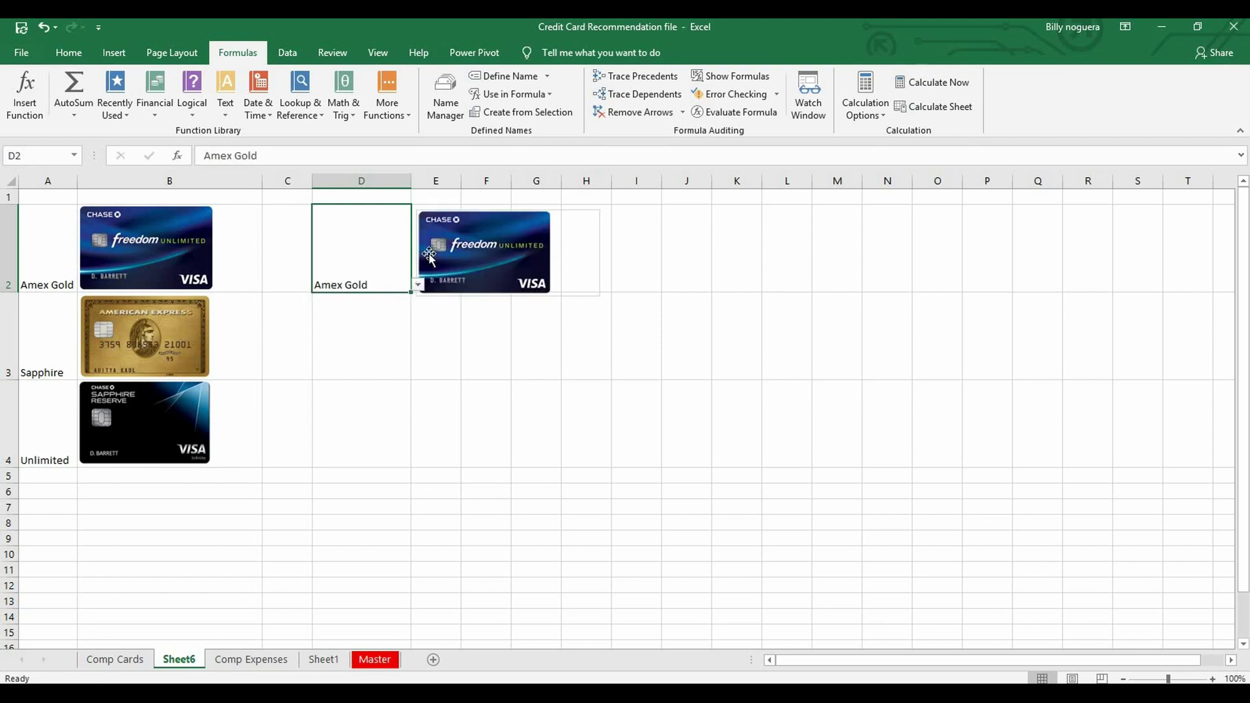
click(472, 257)
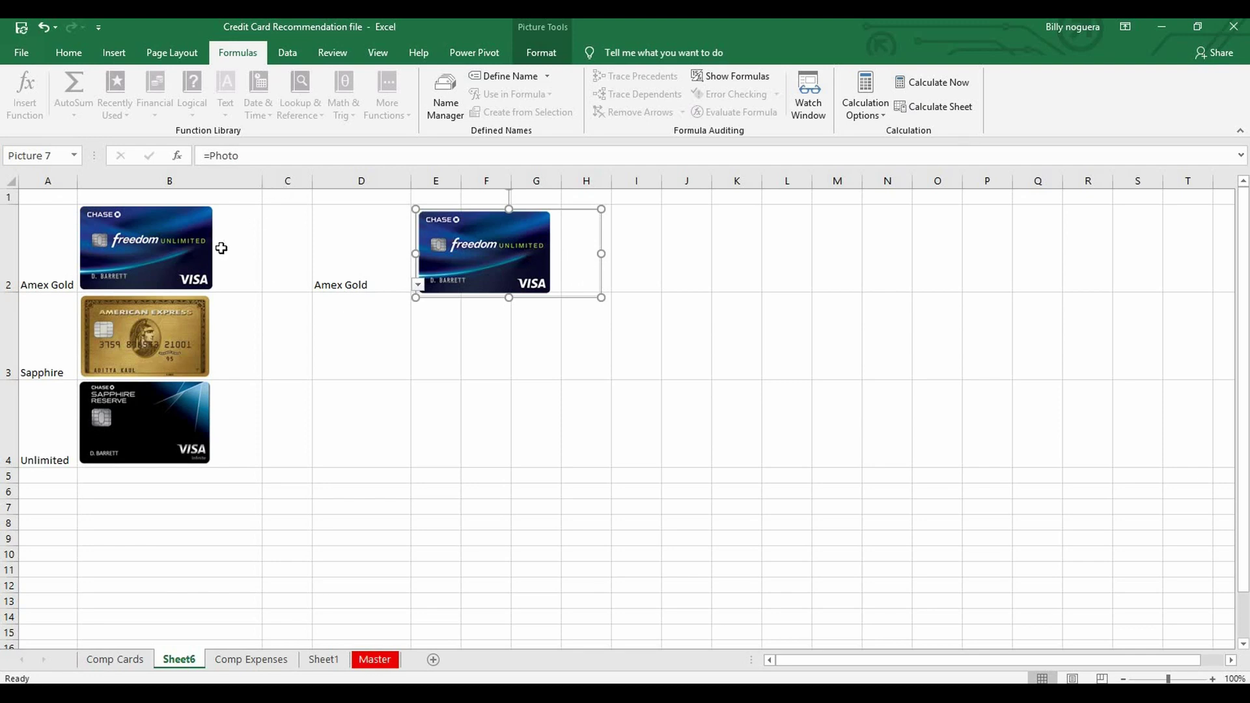
click(255, 263)
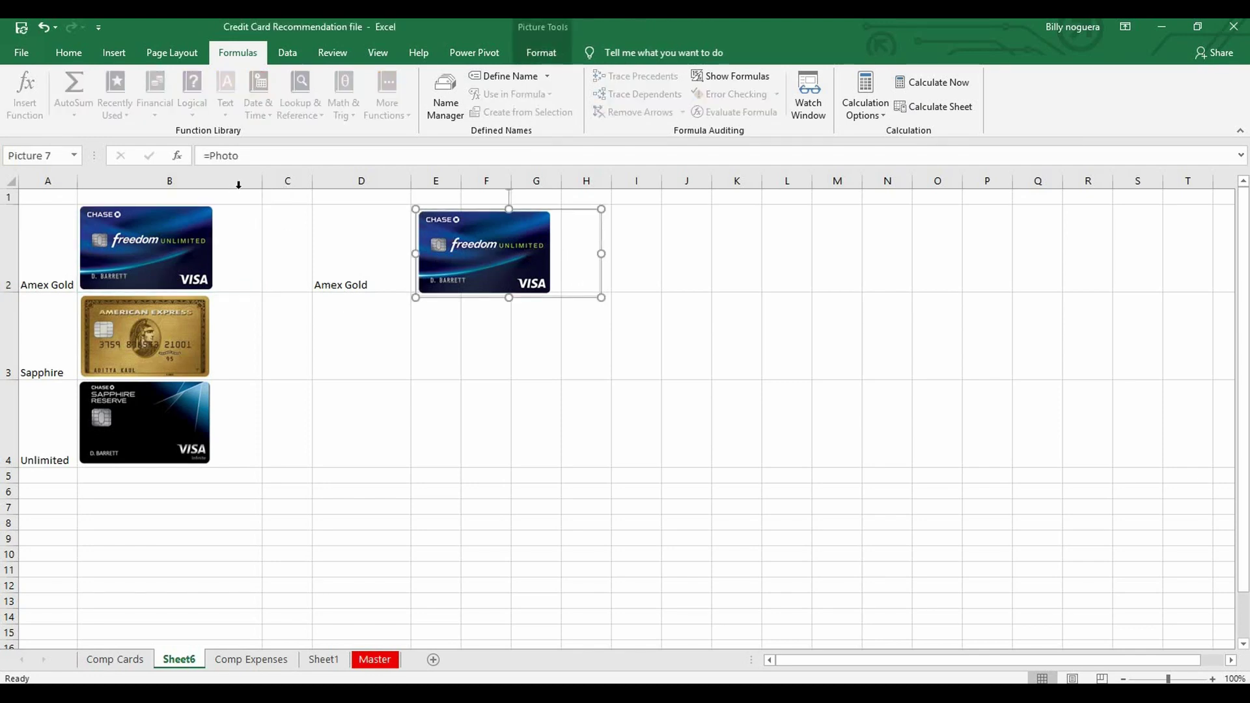
- Narrow column B and line up Amex Gold, Sapphire Reserve and Freedom Unlimited pictures in rows 2-4
drag(262, 186, 214, 186)
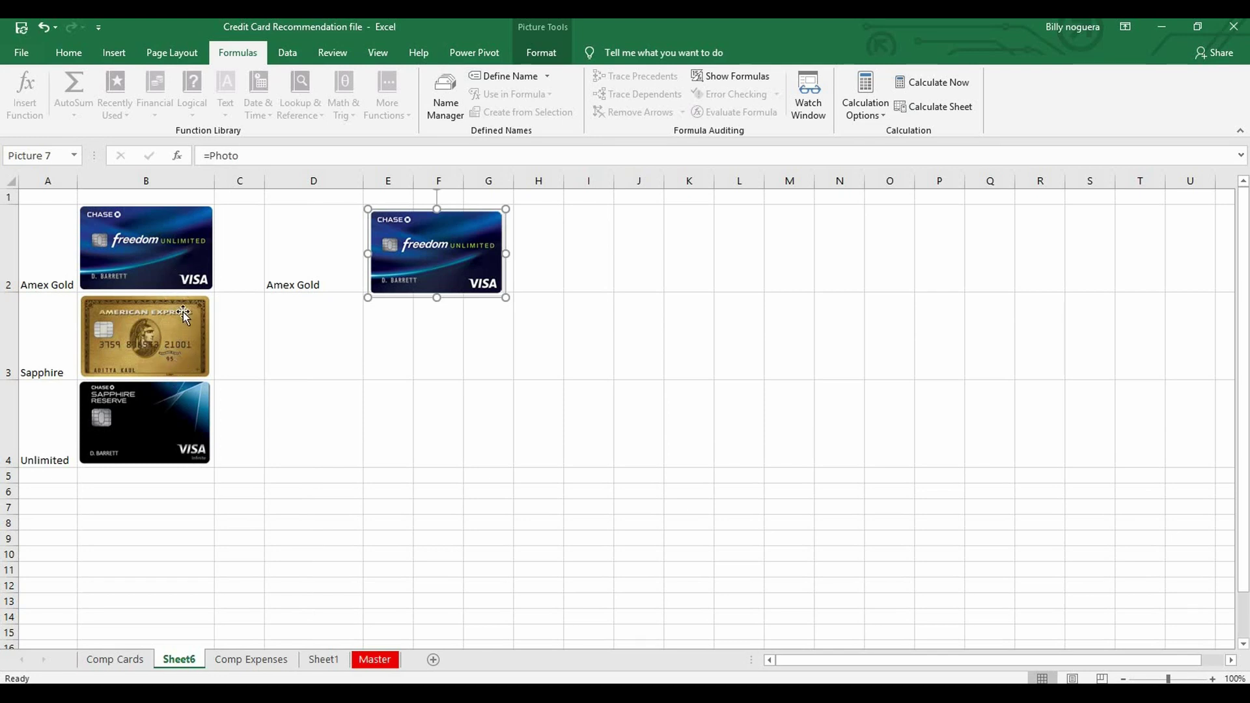
drag(180, 267, 243, 277)
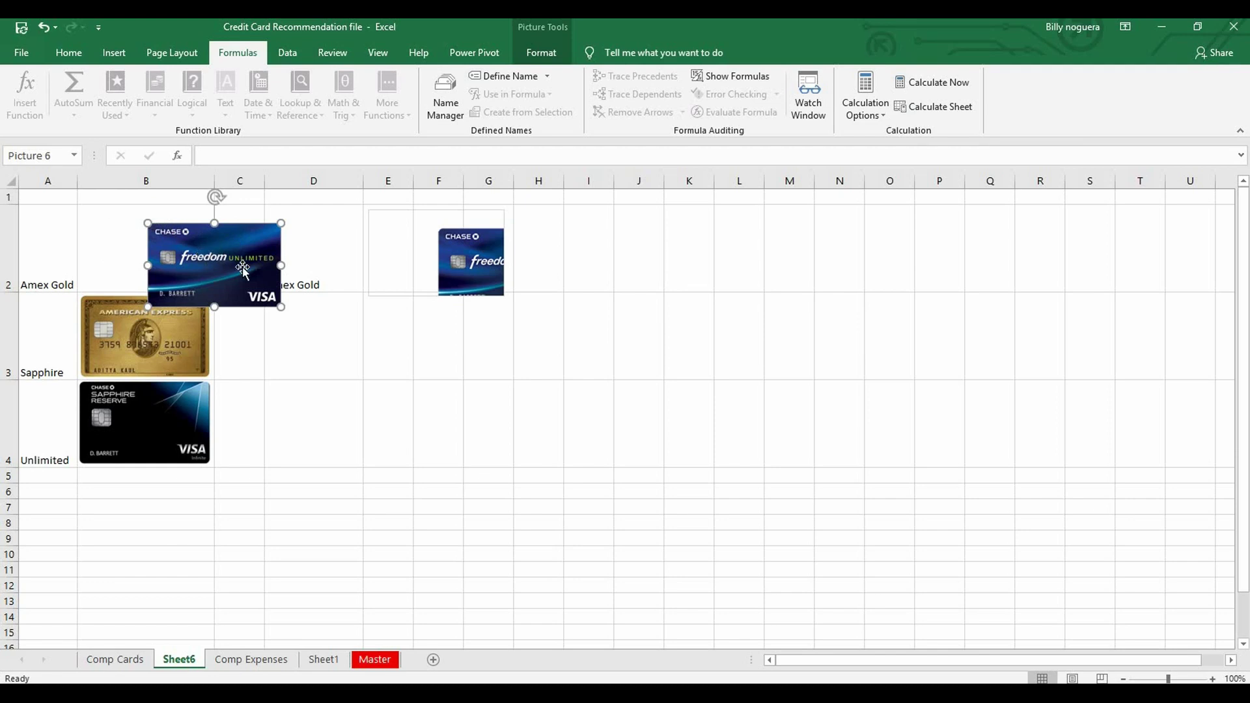
drag(239, 268, 183, 256)
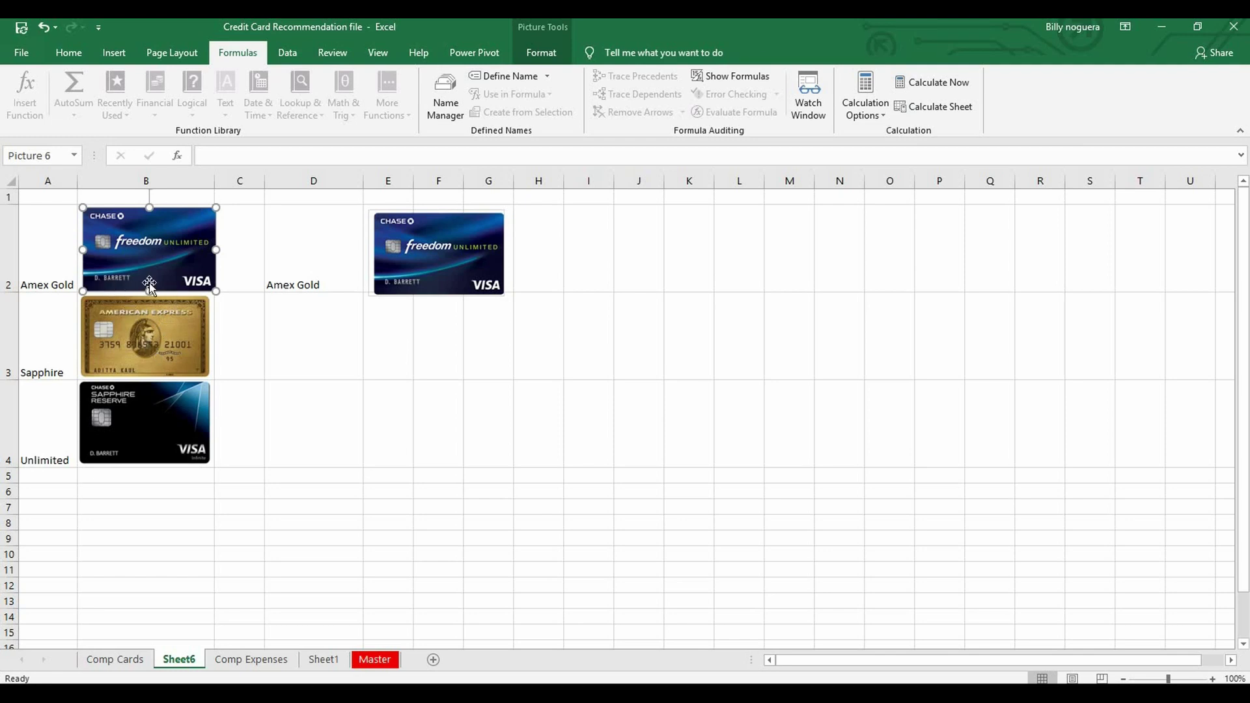
drag(149, 283, 203, 428)
drag(152, 330, 149, 237)
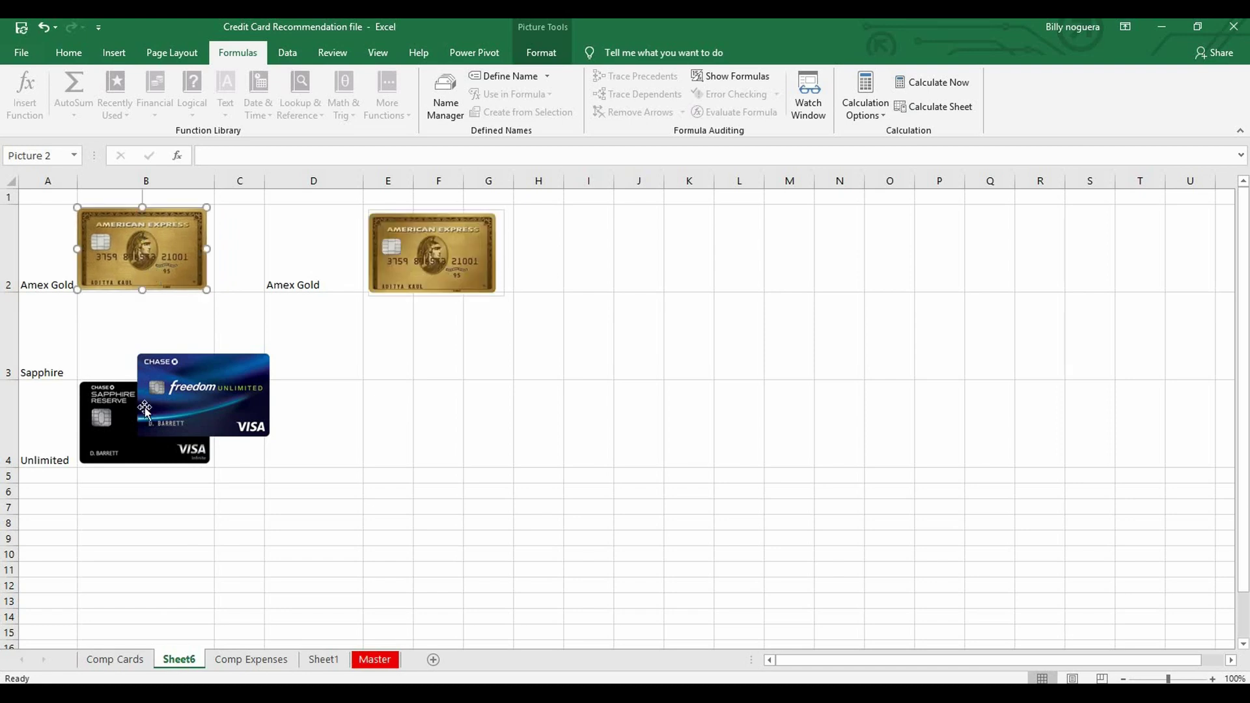
drag(133, 412, 134, 323)
drag(199, 389, 152, 438)
- Switch D2's dropdown to Sapphire, then to Unlimited
click(313, 267)
click(370, 285)
click(336, 300)
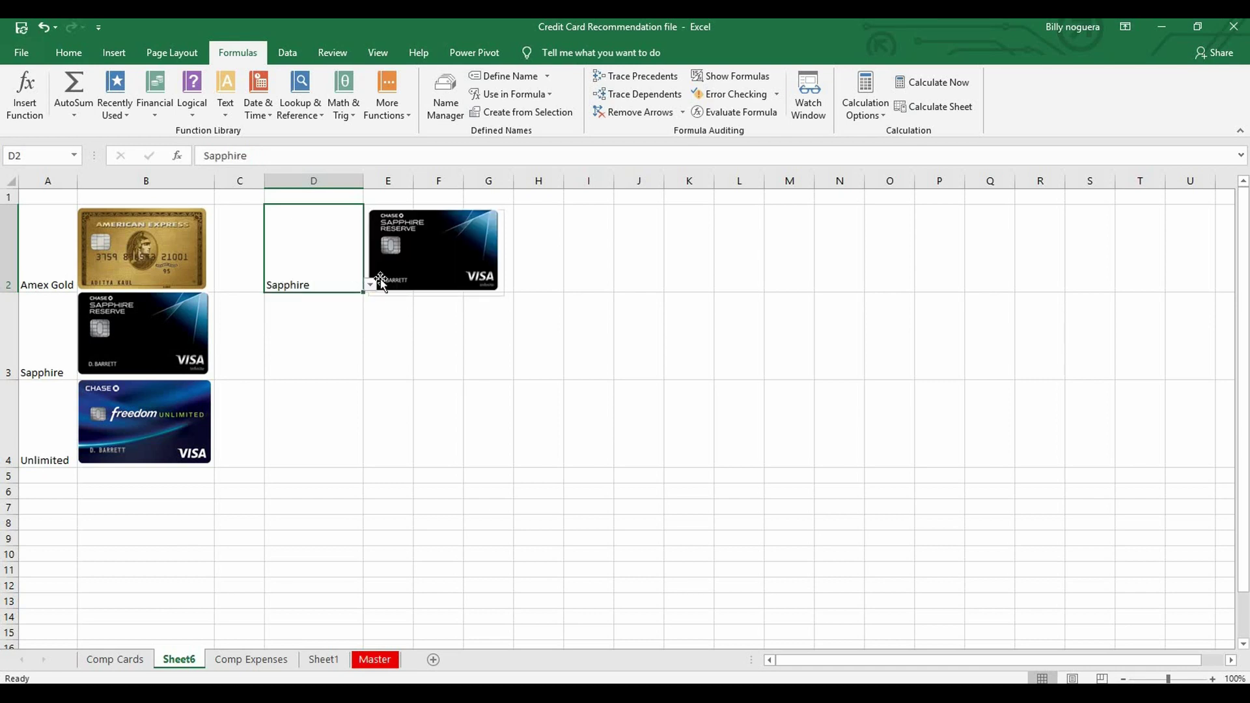
click(370, 285)
click(334, 319)
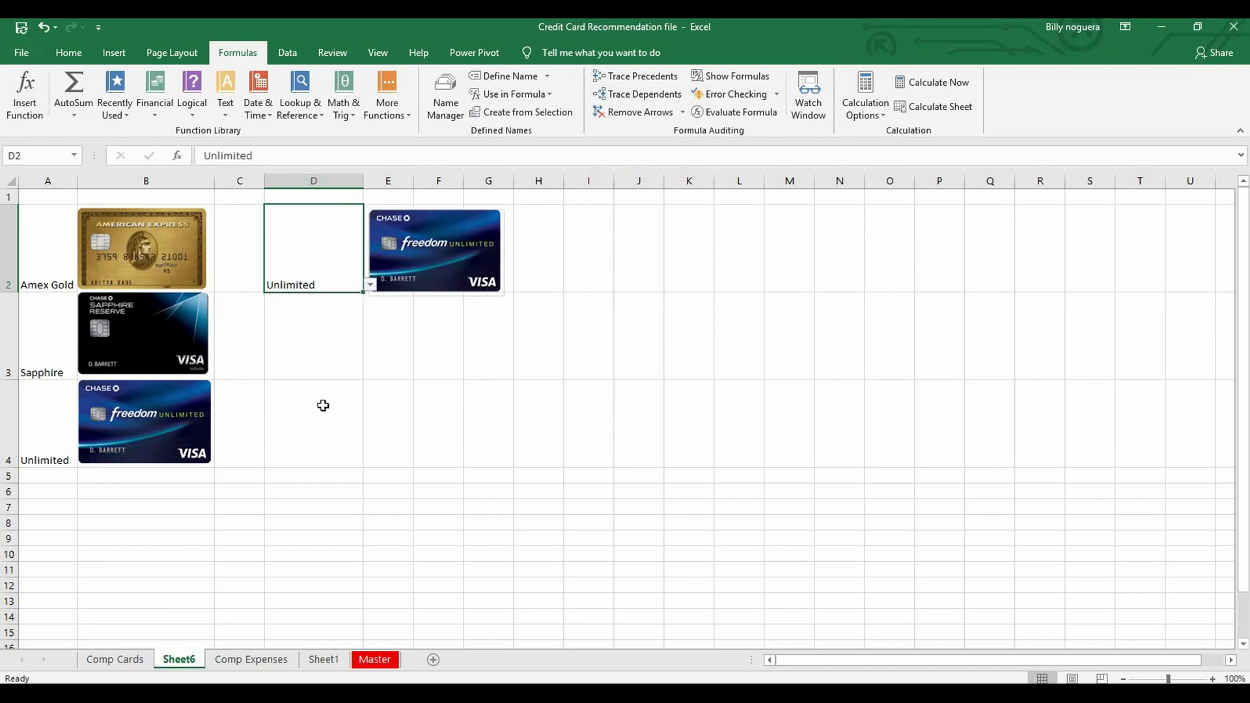
- On Comp Cards, set the middle card in G4 to Amex Platinum
click(113, 661)
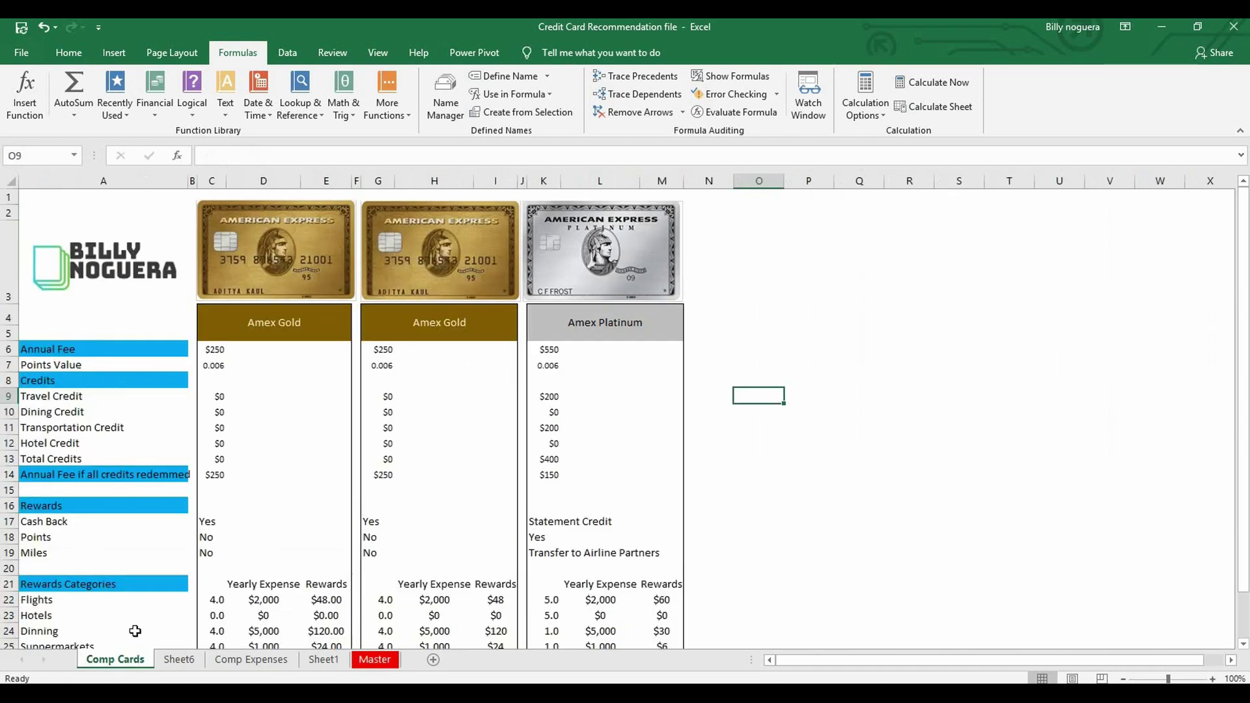
click(502, 326)
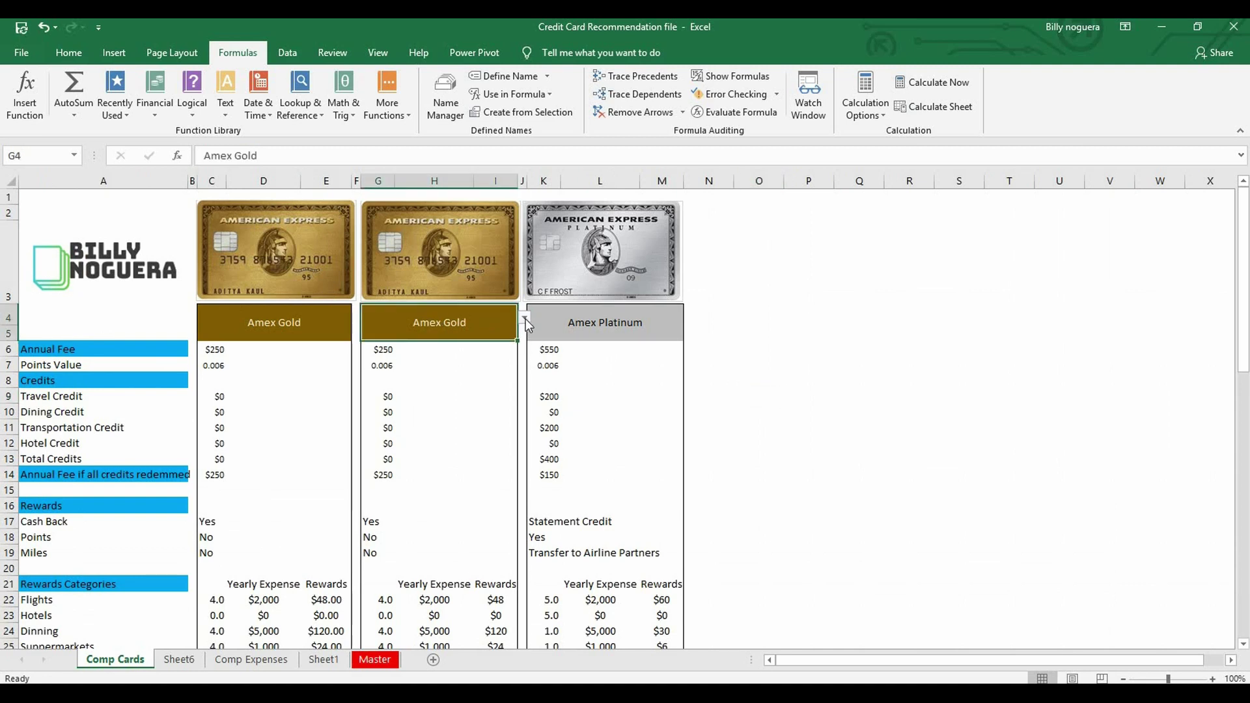
click(524, 317)
click(483, 341)
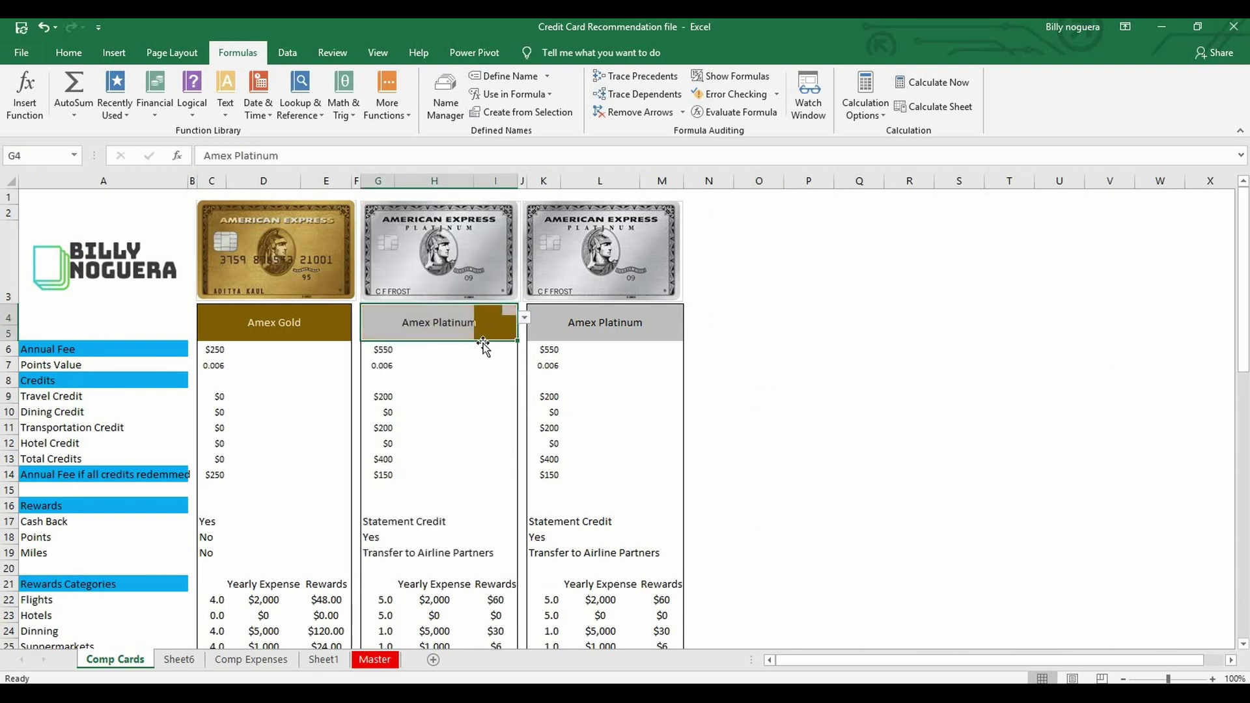
scroll(442, 363, down, 3)
scroll(442, 352, up, 3)
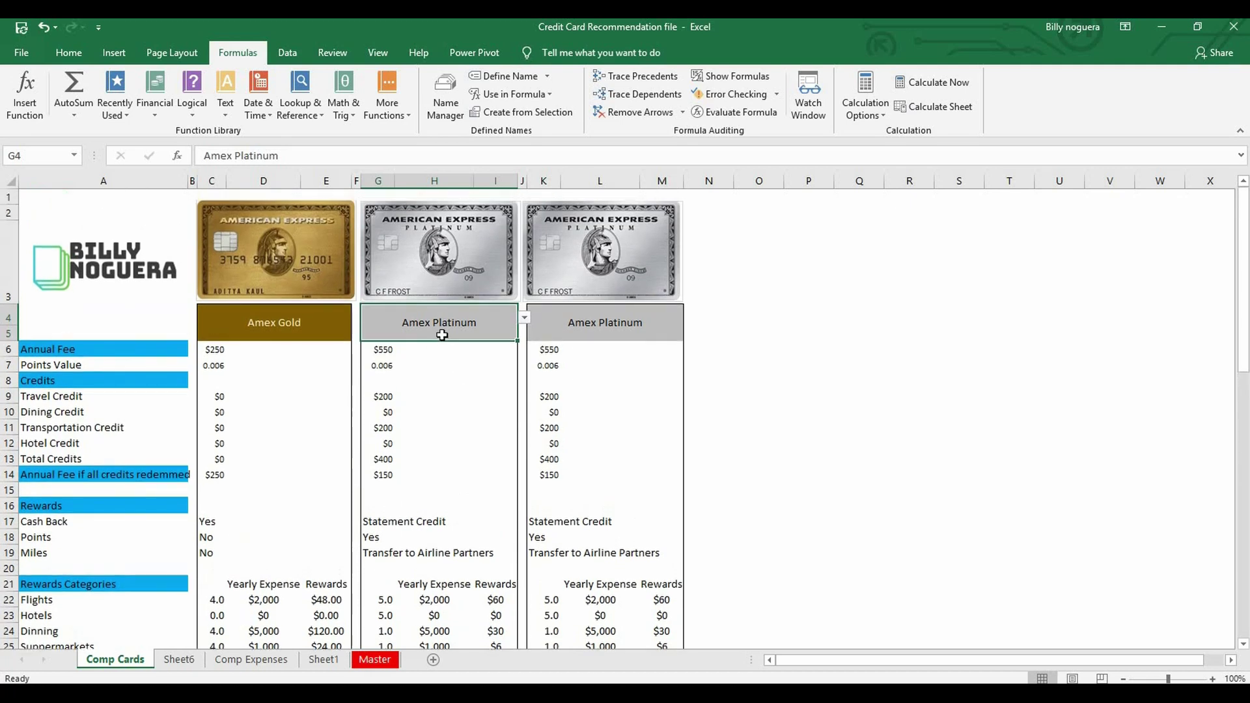
- Change G4 to Chase Freedom Unlimited, then return to Sheet1
click(525, 319)
scroll(488, 348, down, 2)
scroll(495, 336, up, 2)
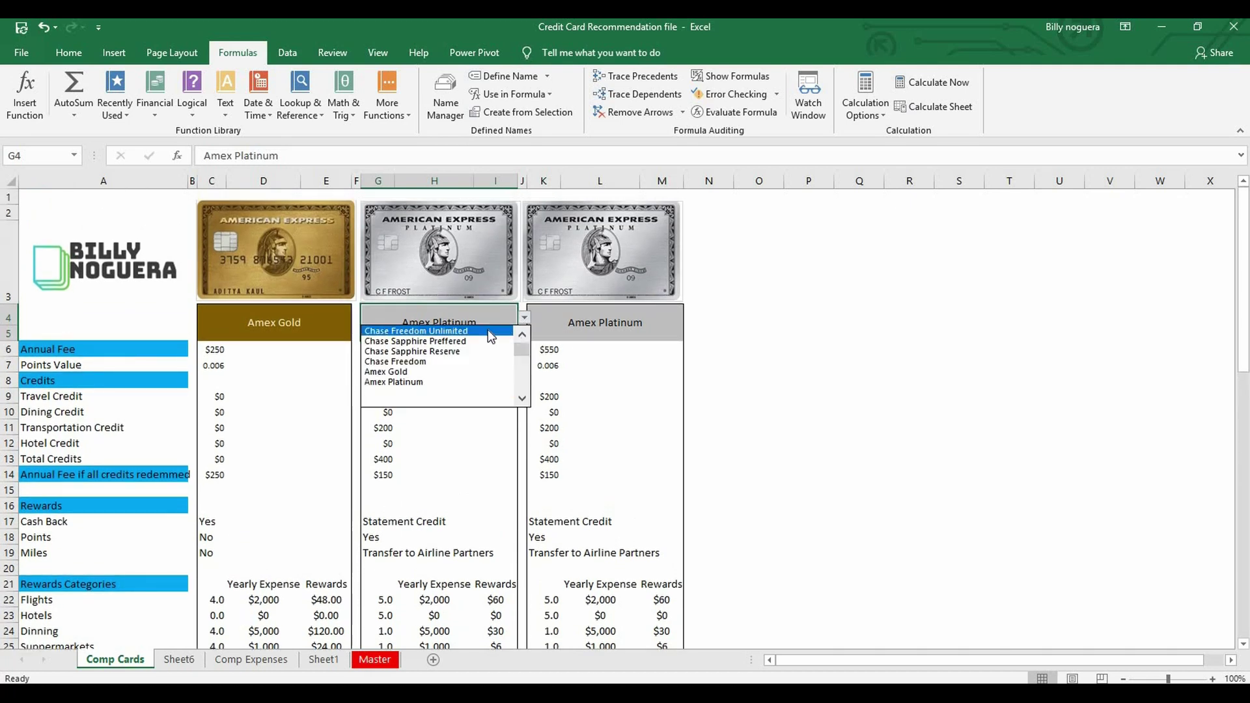
click(456, 331)
scroll(490, 369, down, 2)
scroll(489, 370, up, 2)
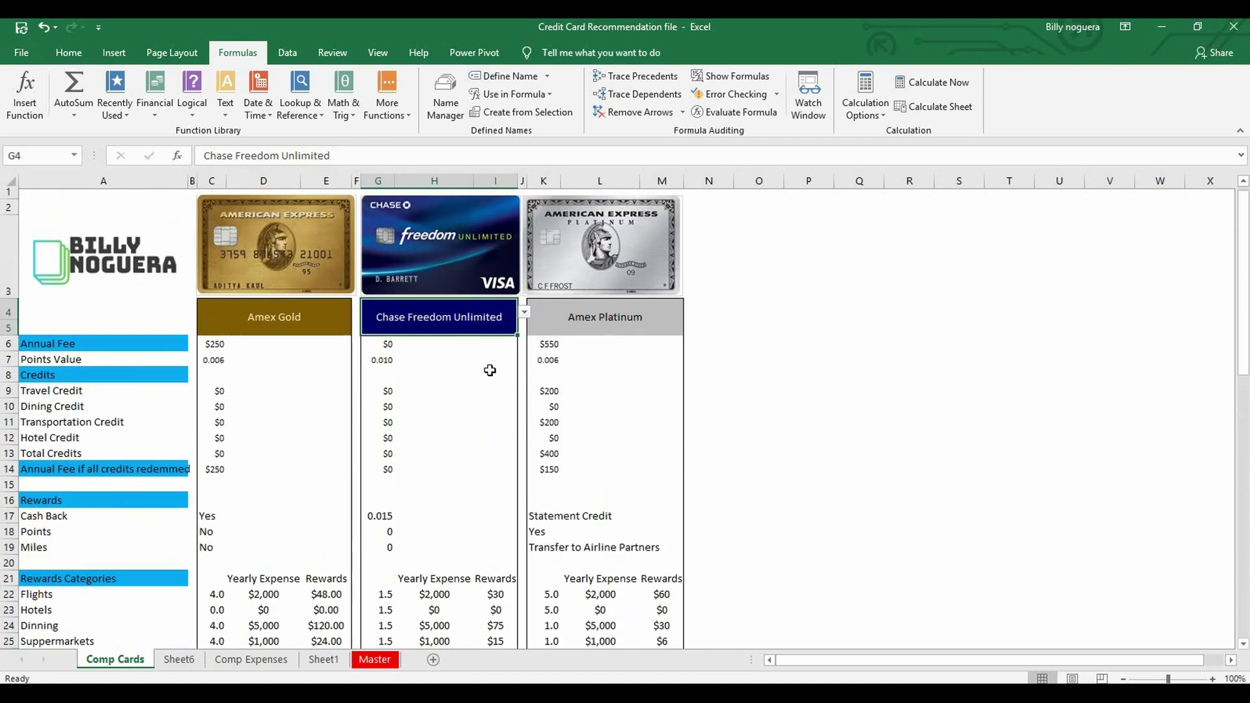
click(323, 659)
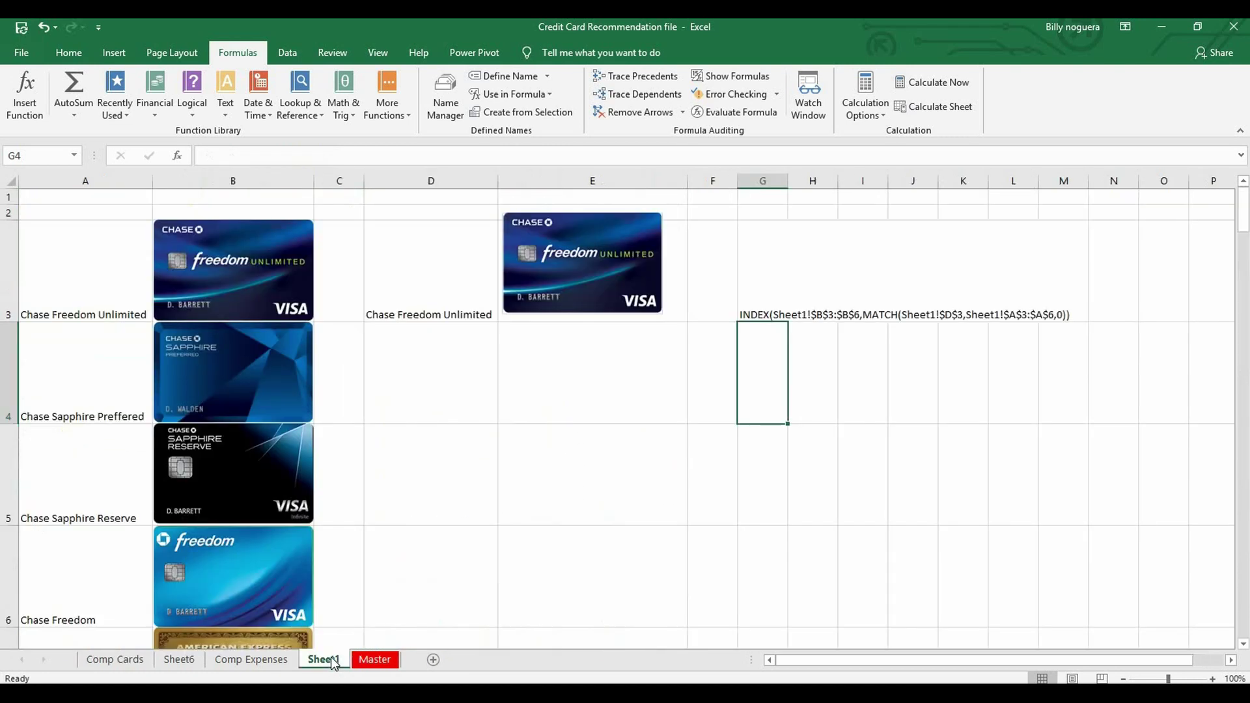
- Add a new worksheet after Sheet6 and select its cell A3
click(179, 660)
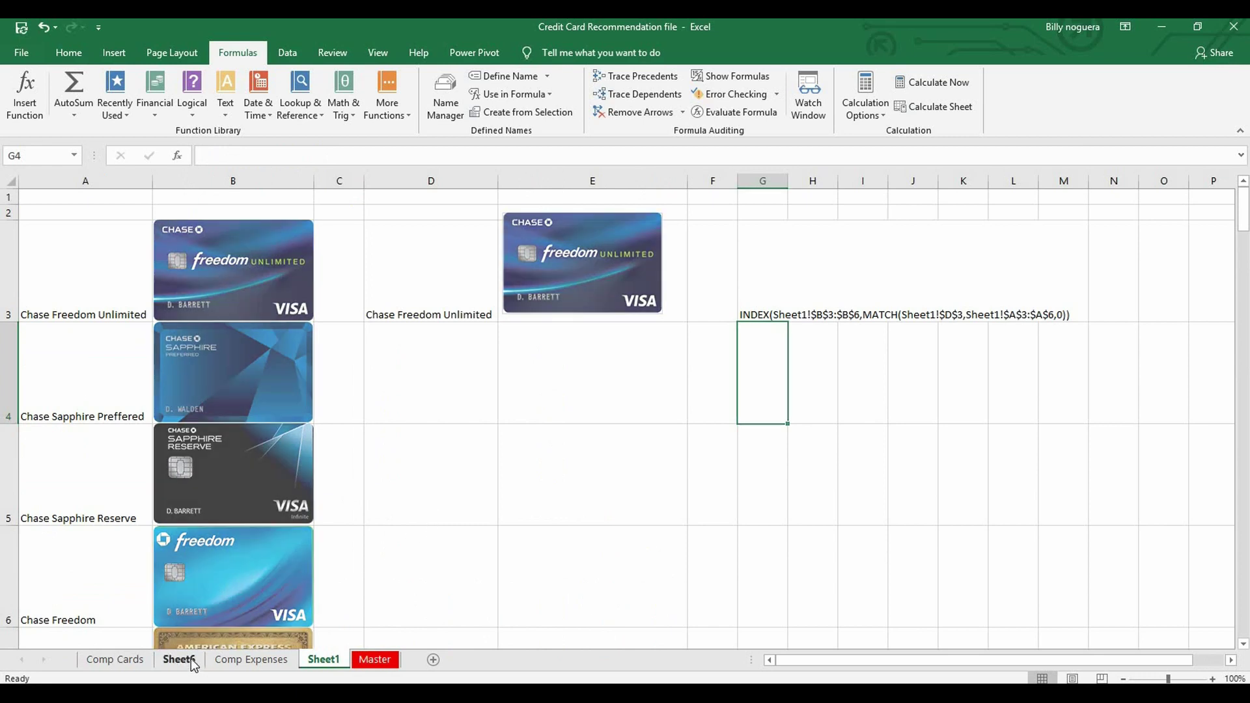
click(433, 659)
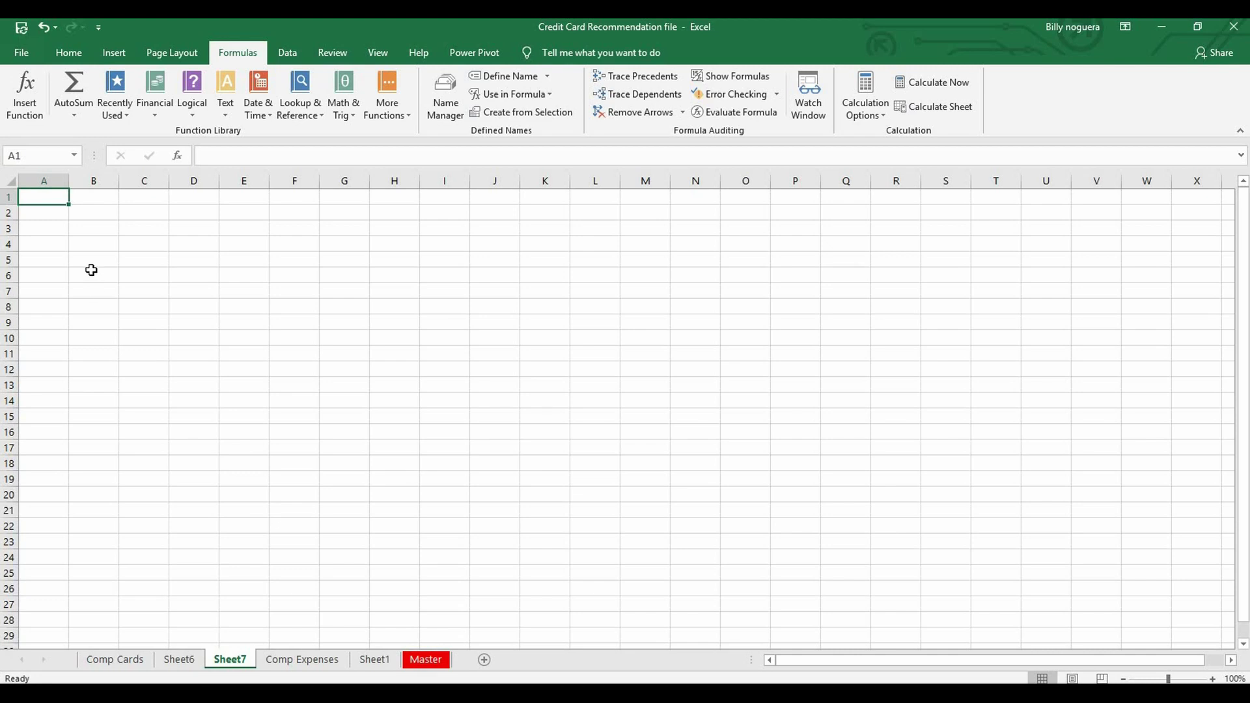
click(55, 230)
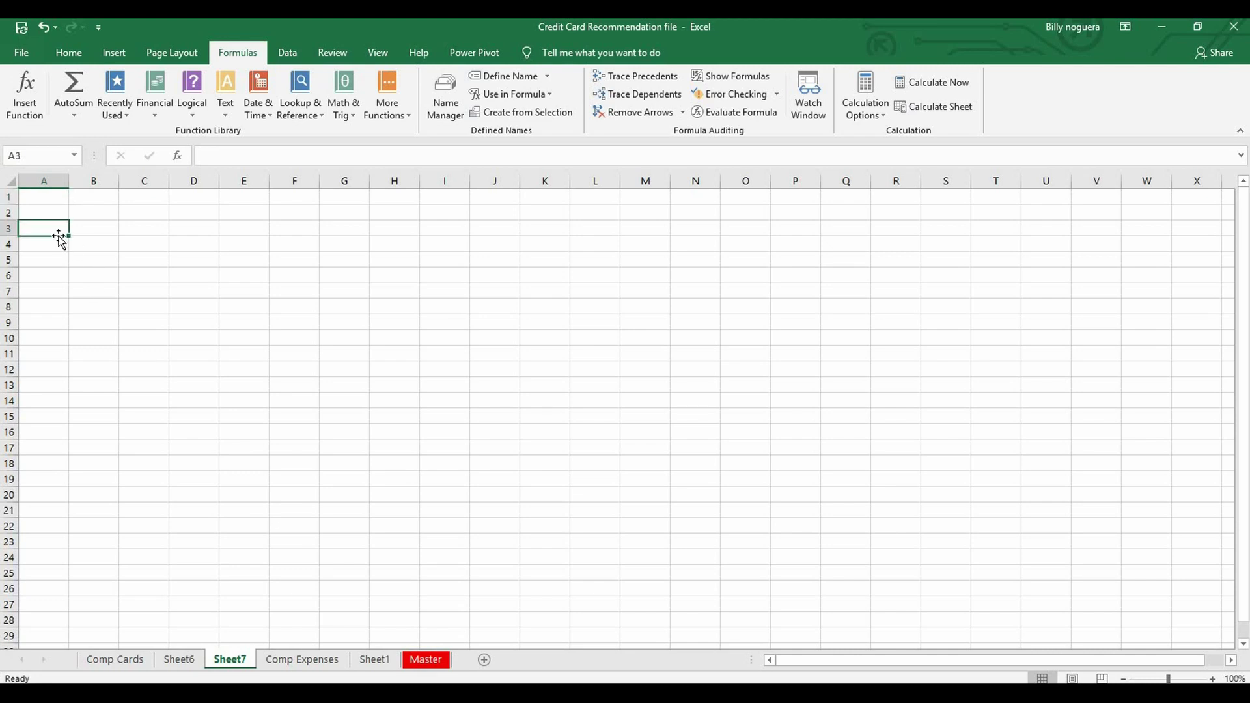
- Give A3 a List data validation sourced from Sheet6!$A$2:$A$4
click(293, 51)
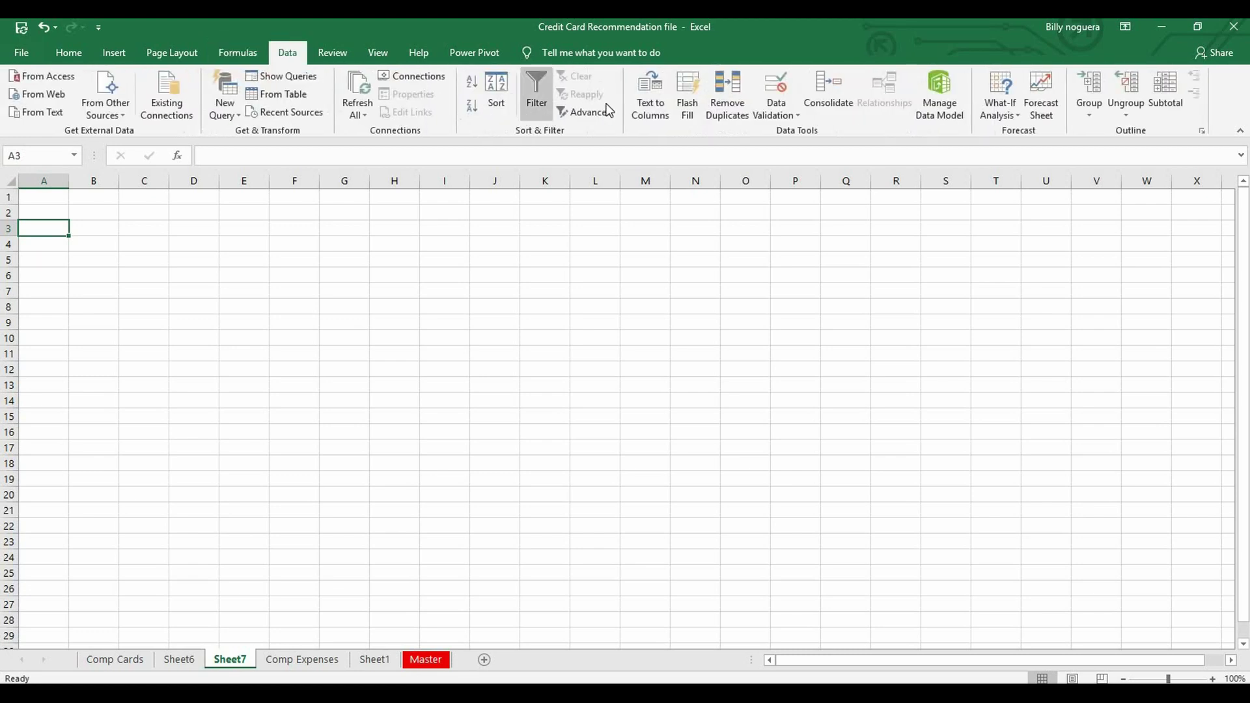
click(776, 88)
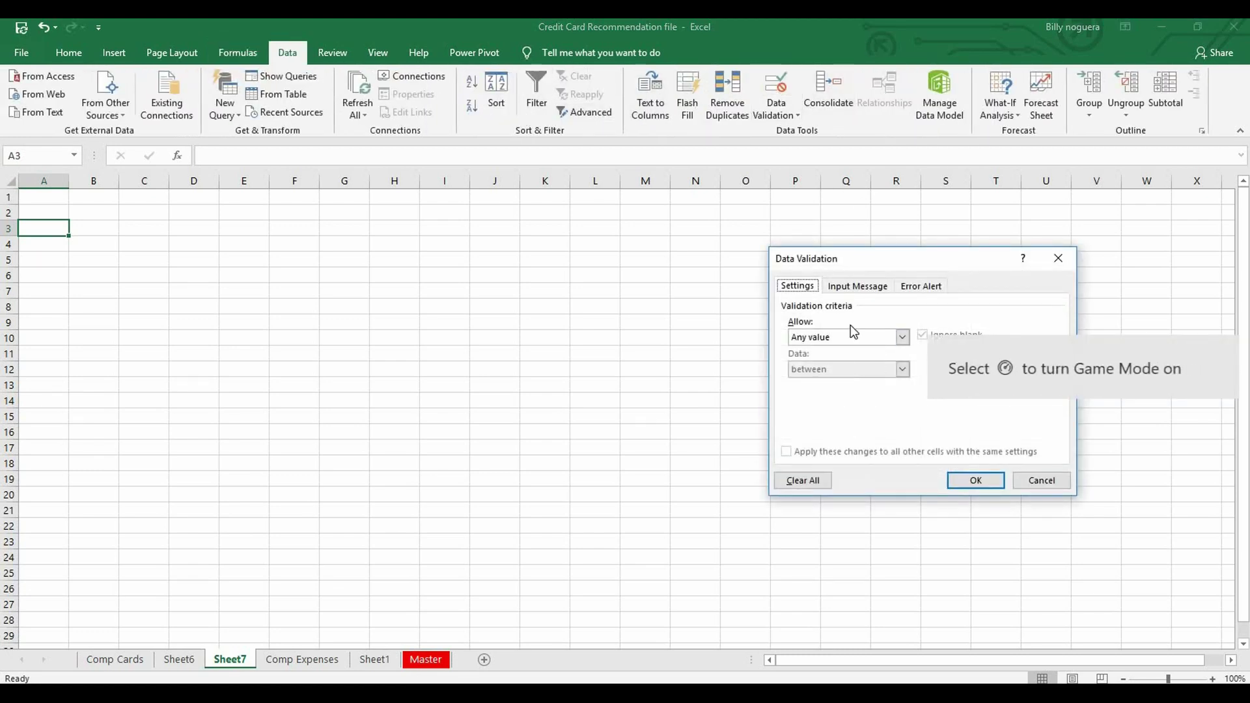
click(898, 337)
click(847, 380)
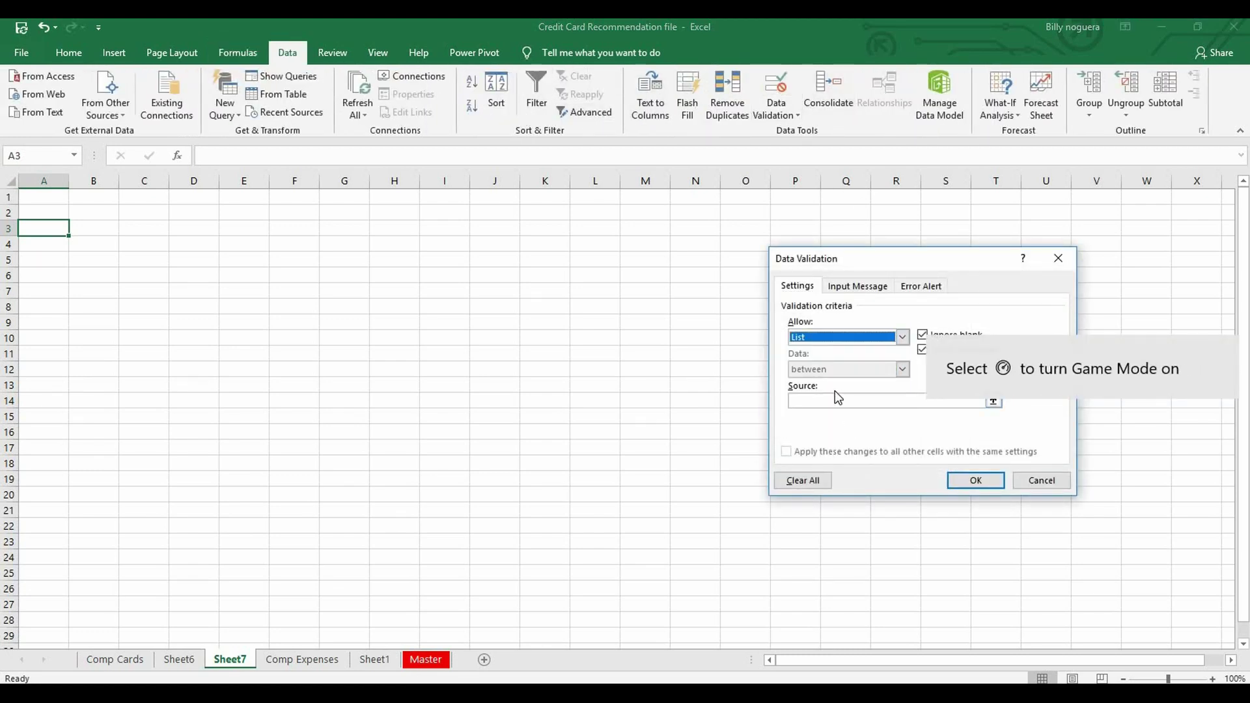
click(859, 400)
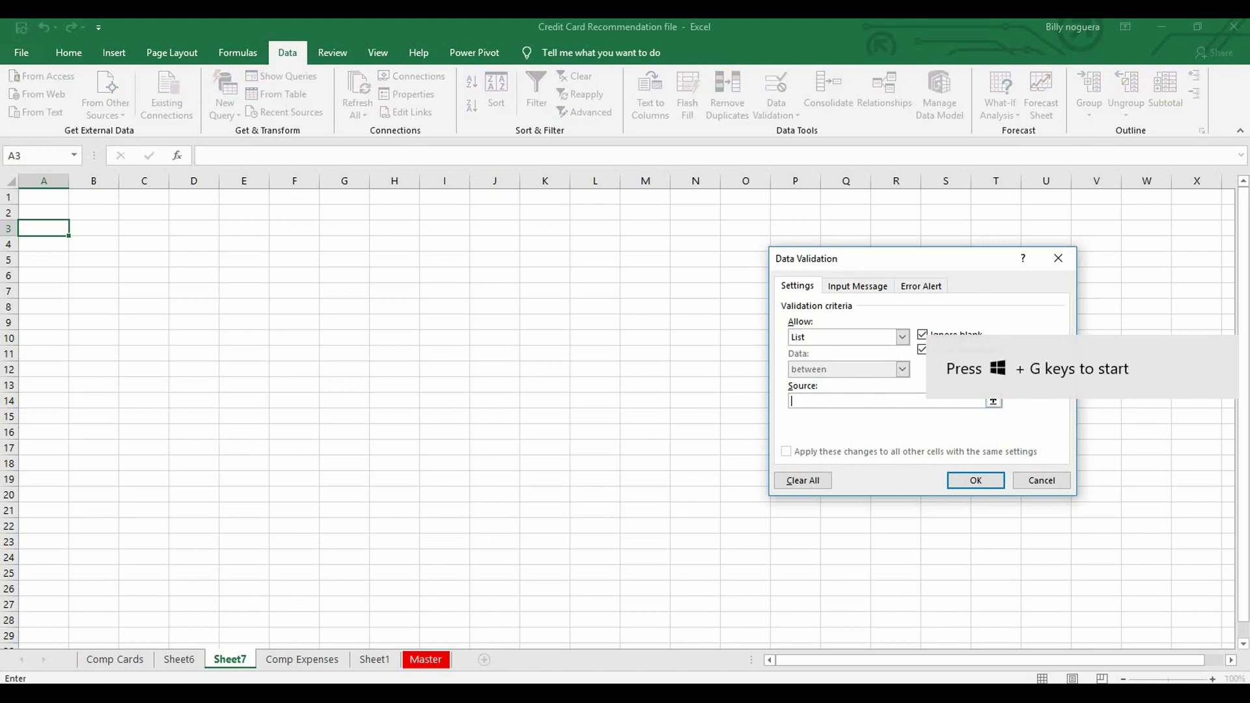
click(177, 659)
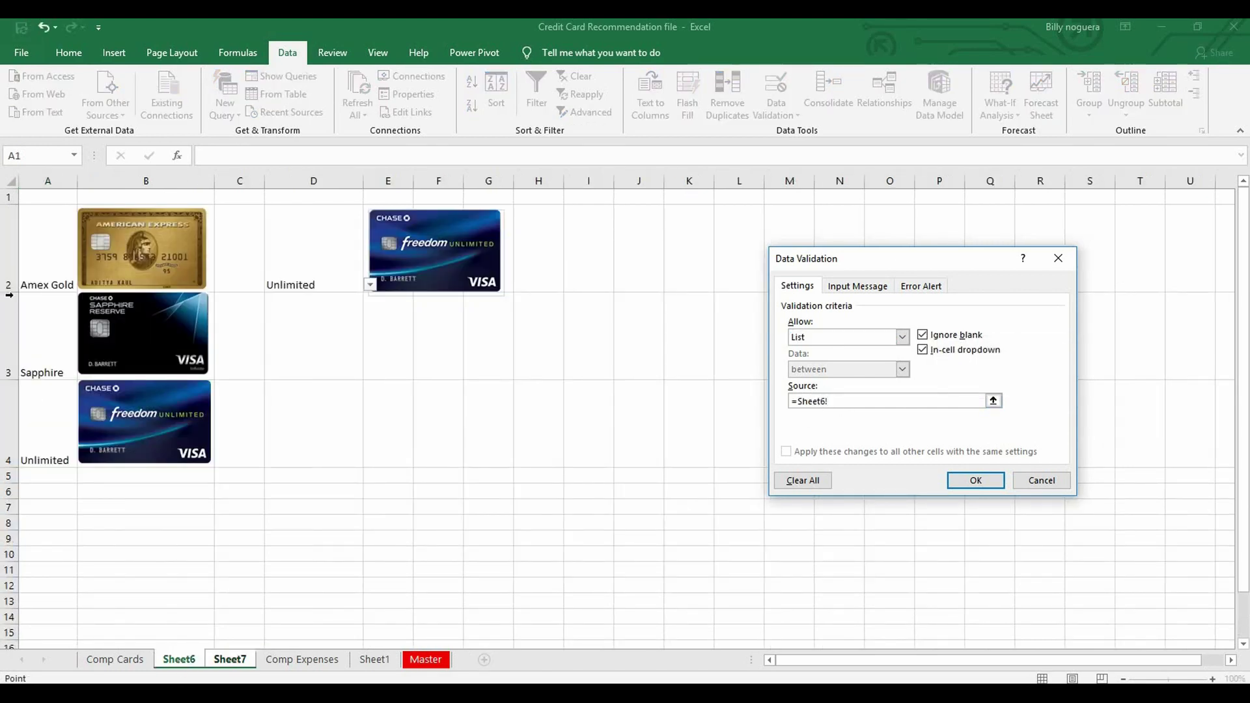
drag(47, 274, 68, 443)
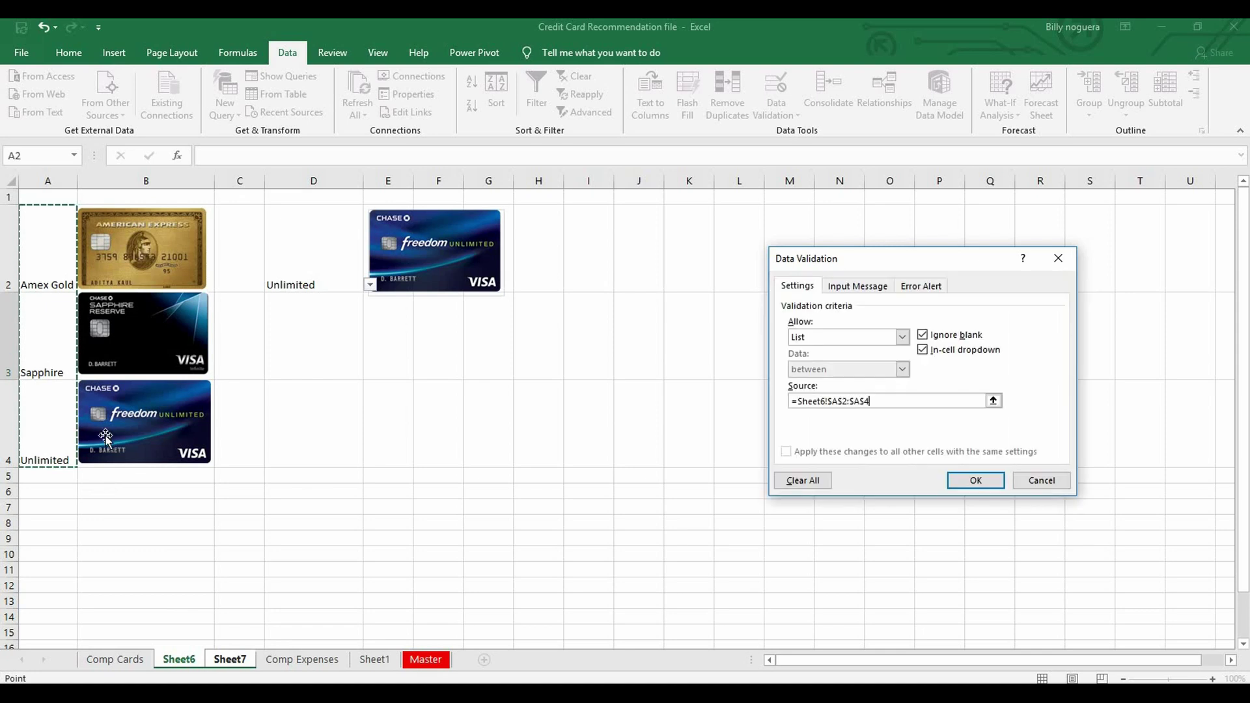
click(975, 481)
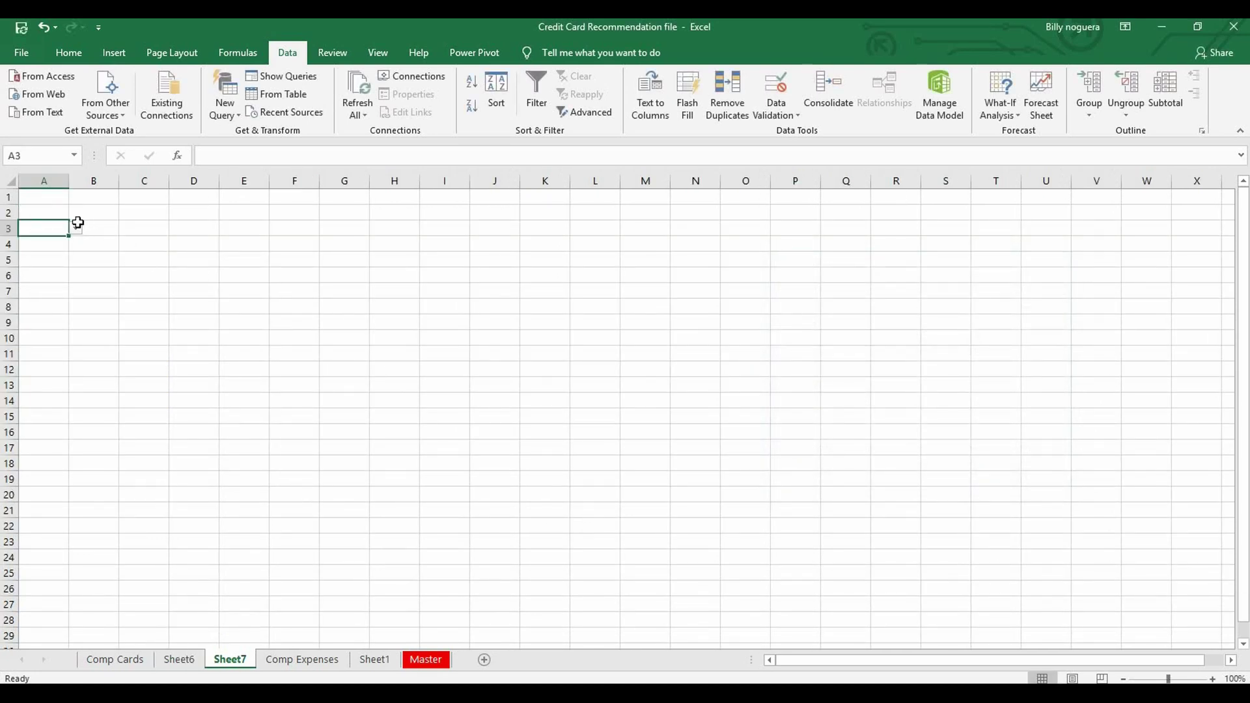
- Choose Sapphire in A3's dropdown and widen column A to fit
click(76, 229)
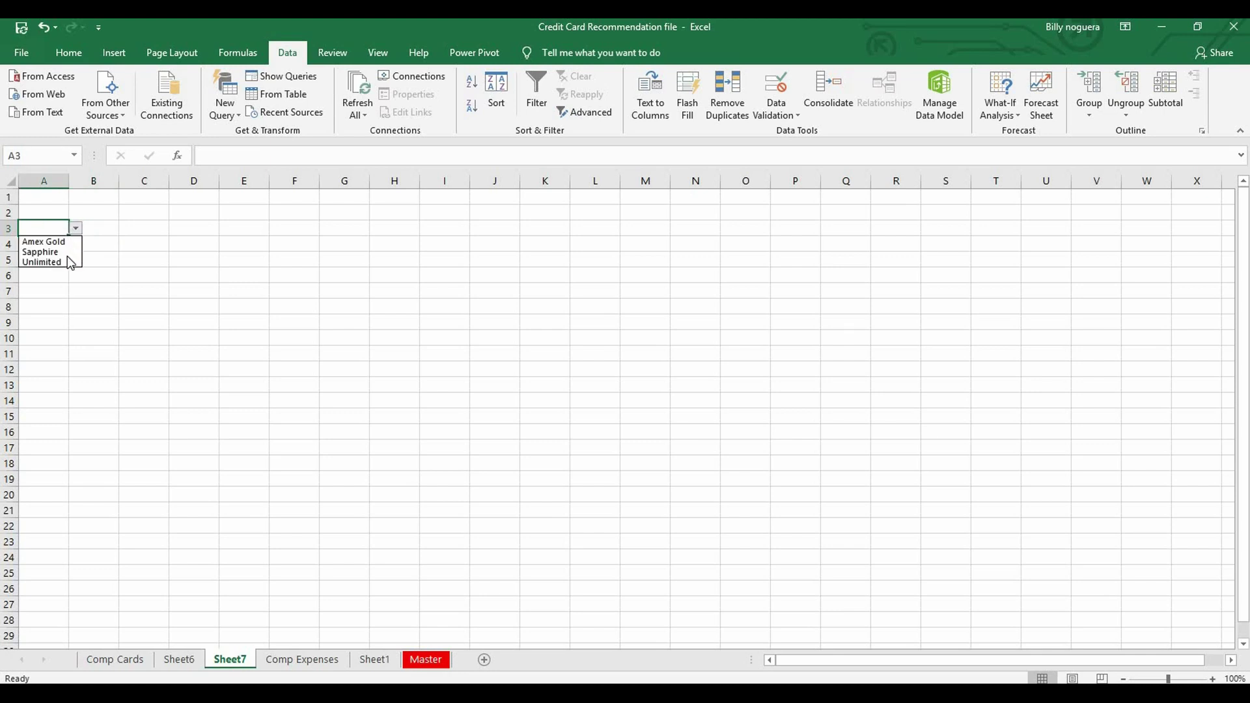
click(52, 252)
drag(70, 181, 101, 193)
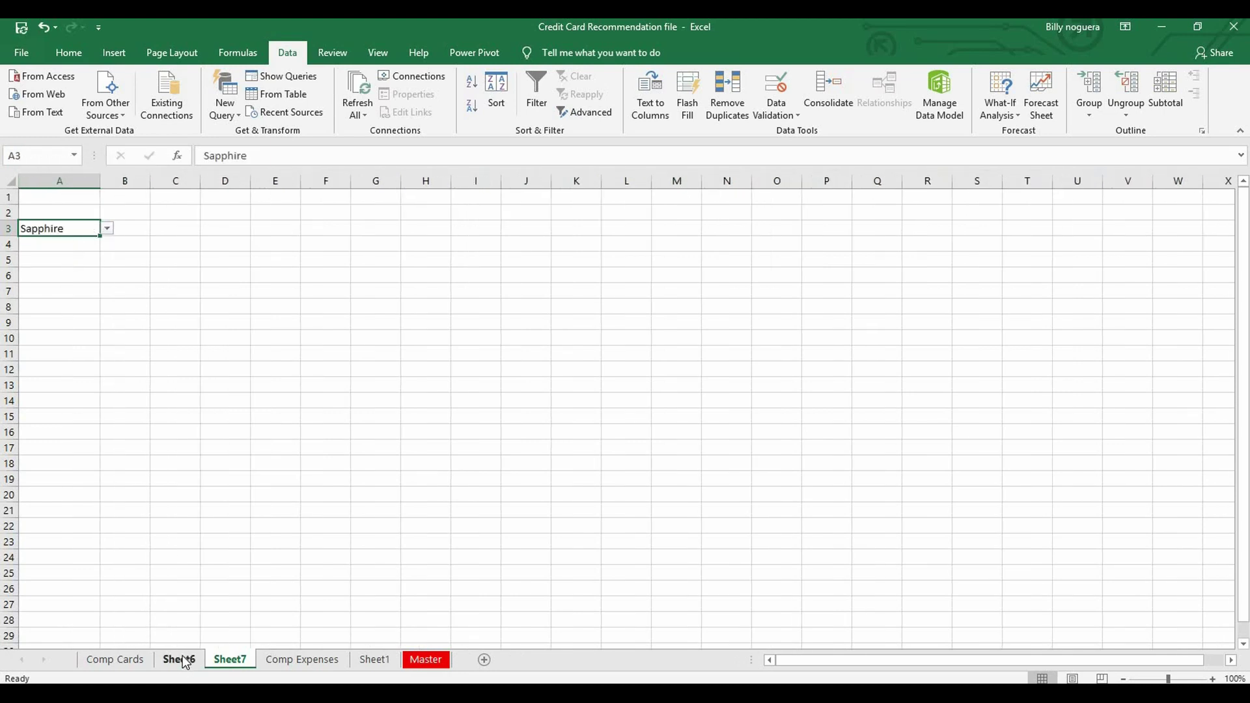
- On Sheet6, inspect the card pictures and the linked picture's formula
click(181, 659)
click(177, 265)
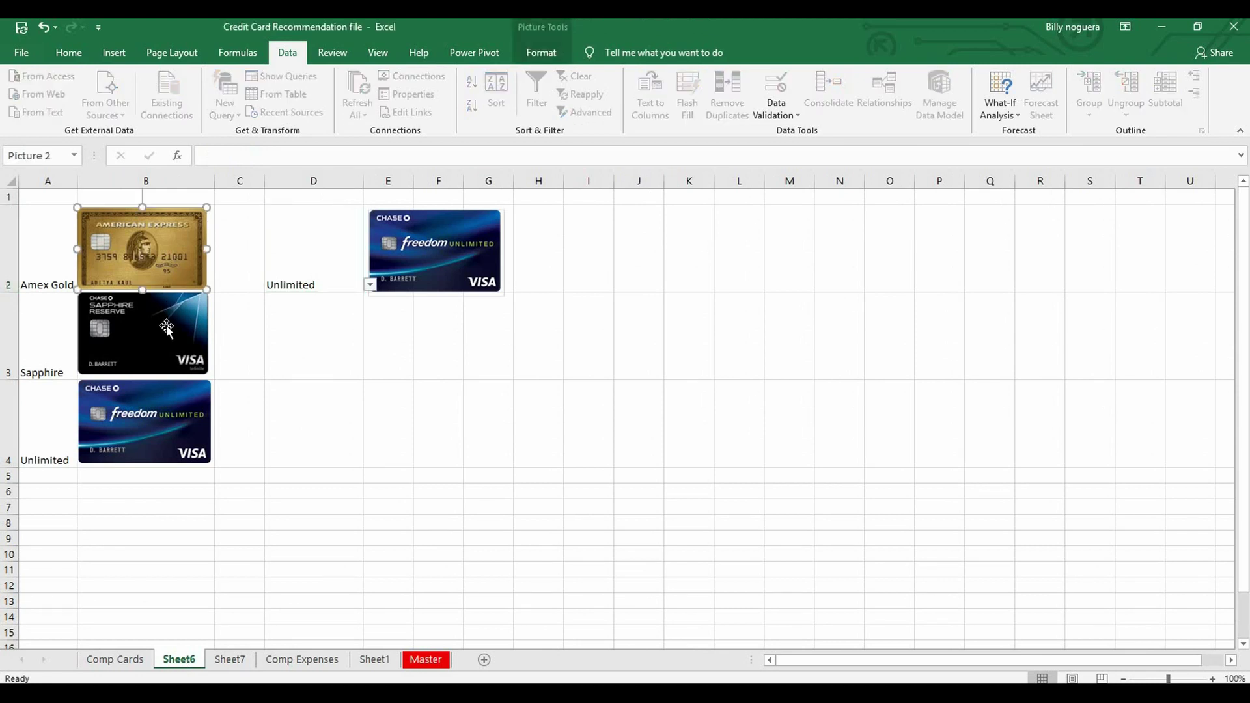
click(169, 417)
click(391, 259)
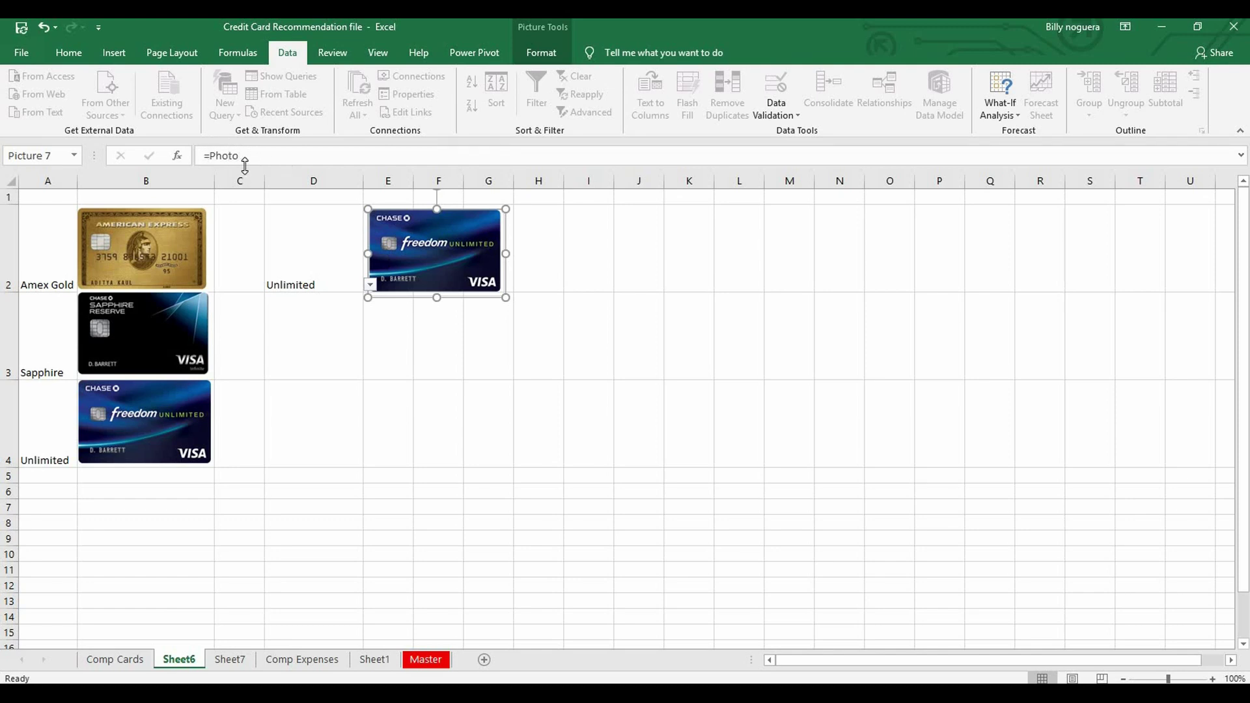
- Paste a copy of the Amex Gold picture onto Sheet7 near C3 and begin a defined name
click(180, 246)
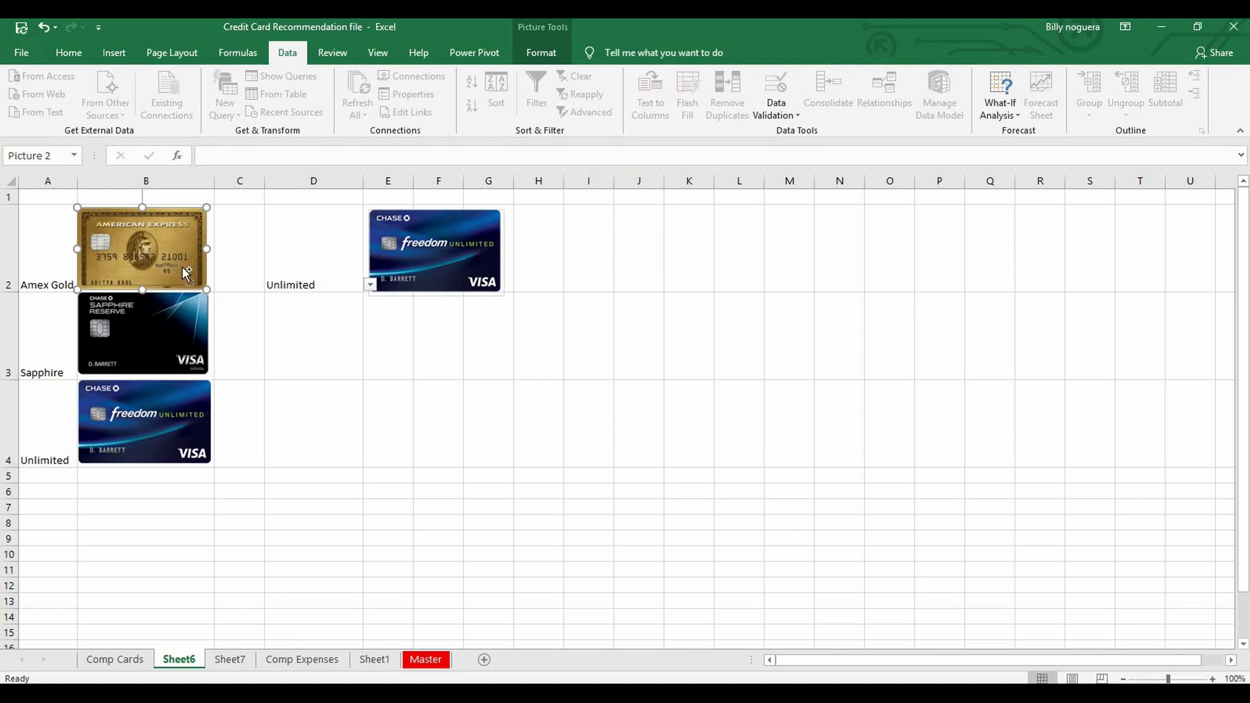
click(230, 659)
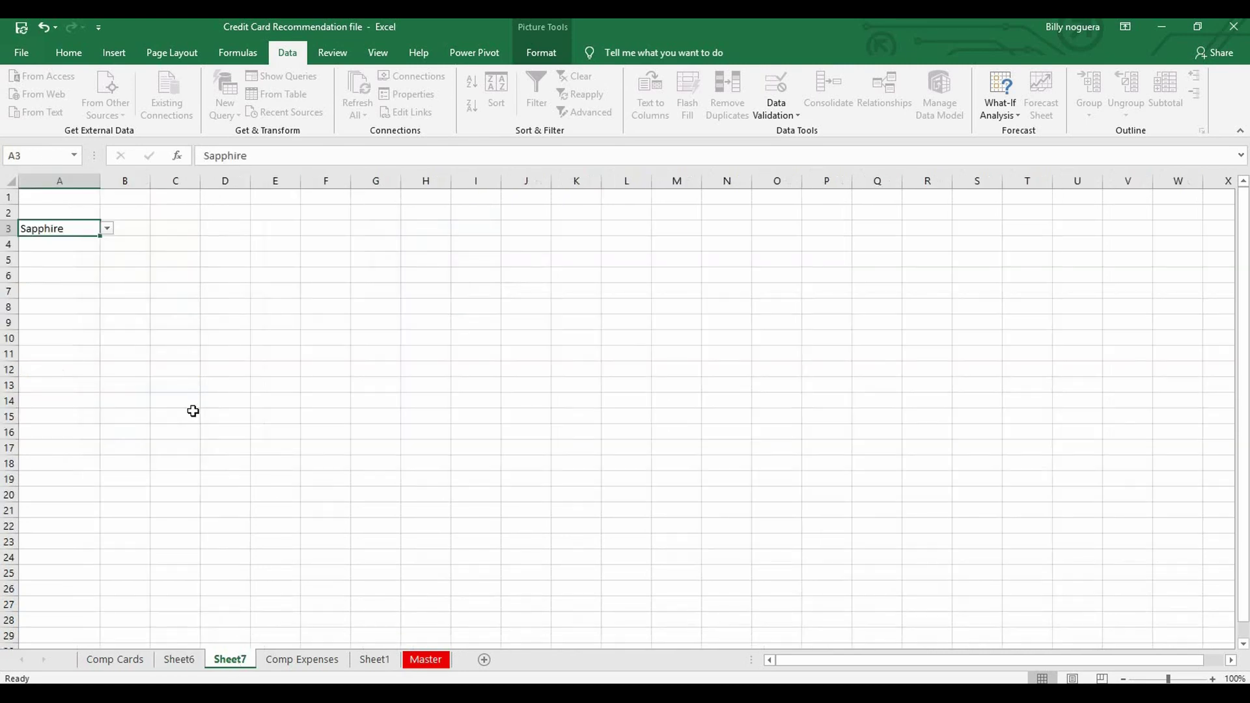
click(177, 227)
key(ctrl+v)
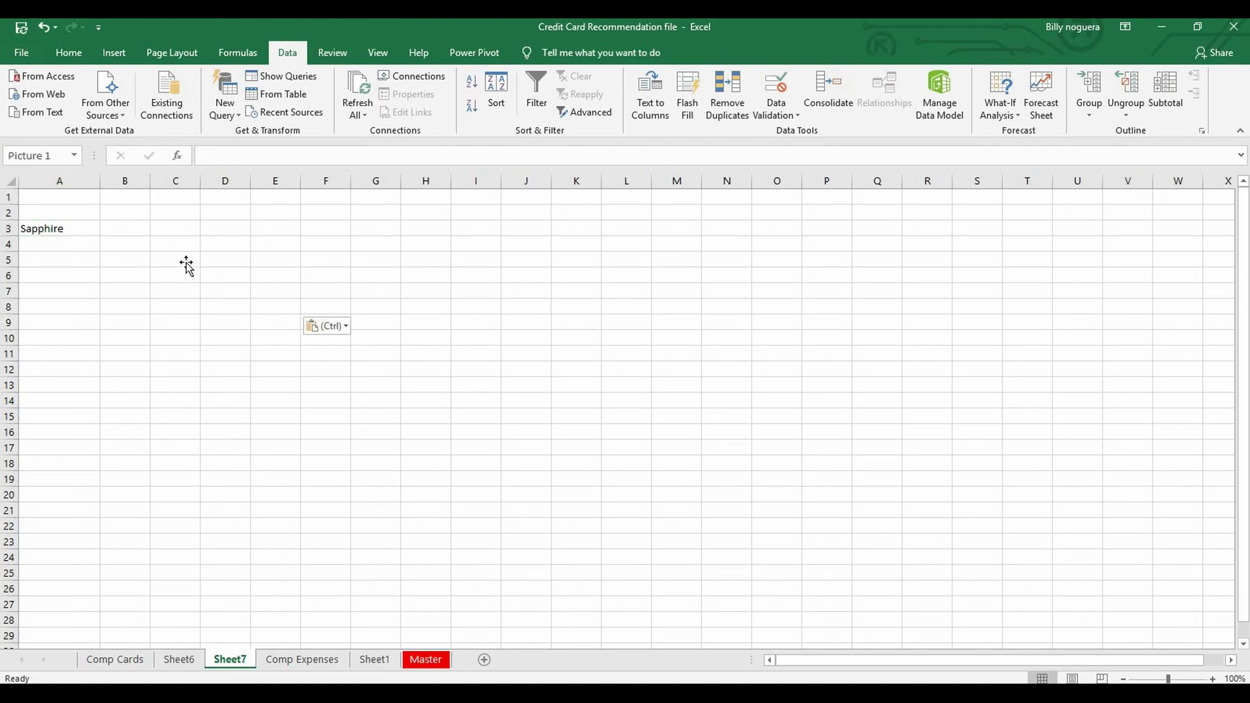
click(329, 267)
click(233, 268)
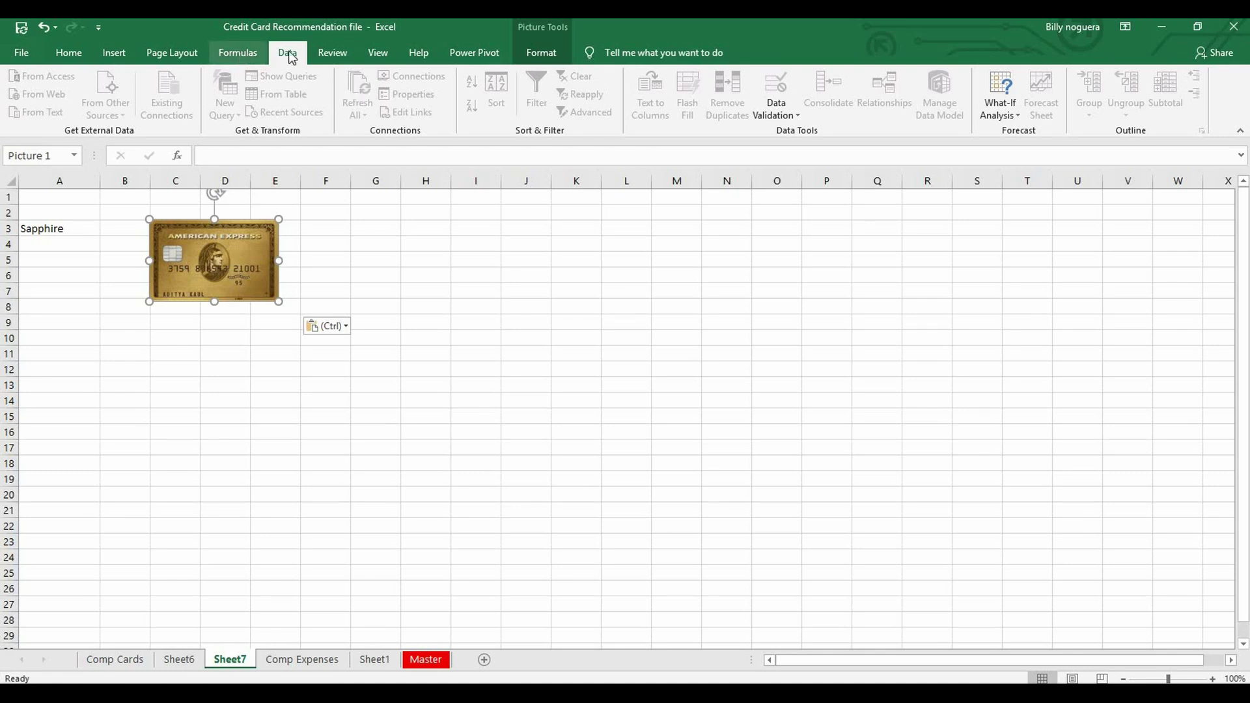
click(238, 52)
click(501, 75)
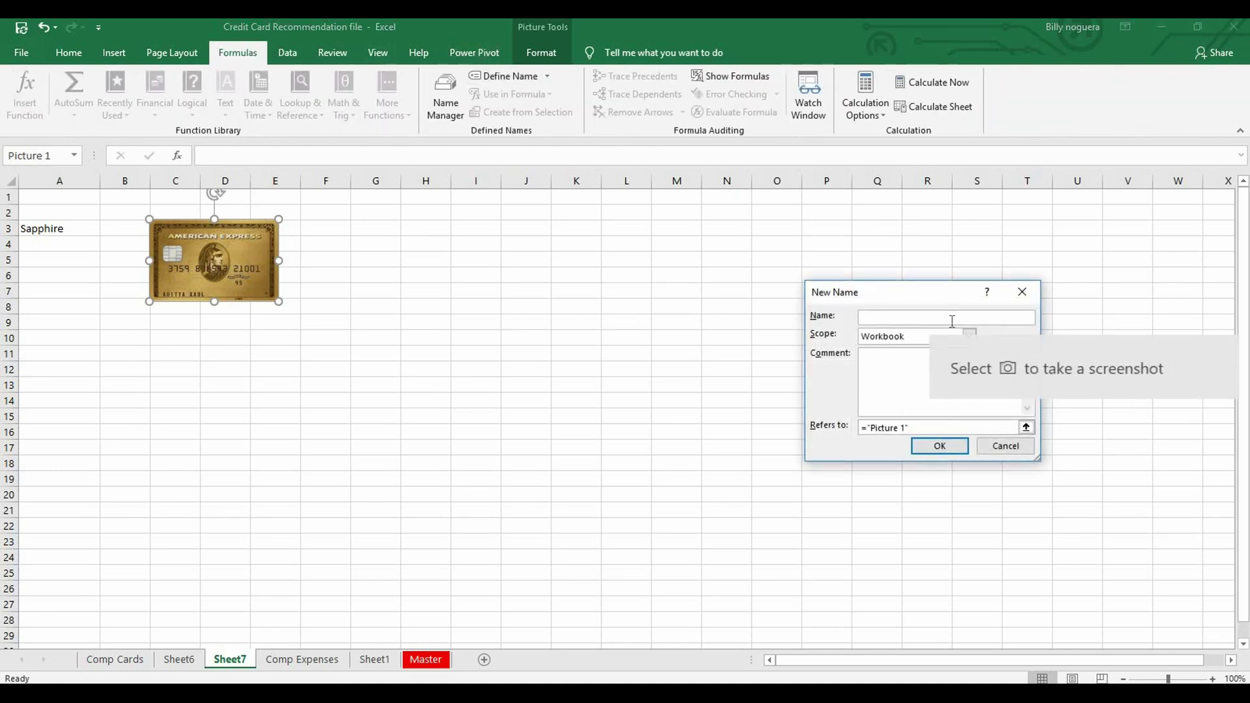
- Name it Photo2 and start Refers to as =INDEX(Sheet6!$B$2:$B$5
text(Photo2)
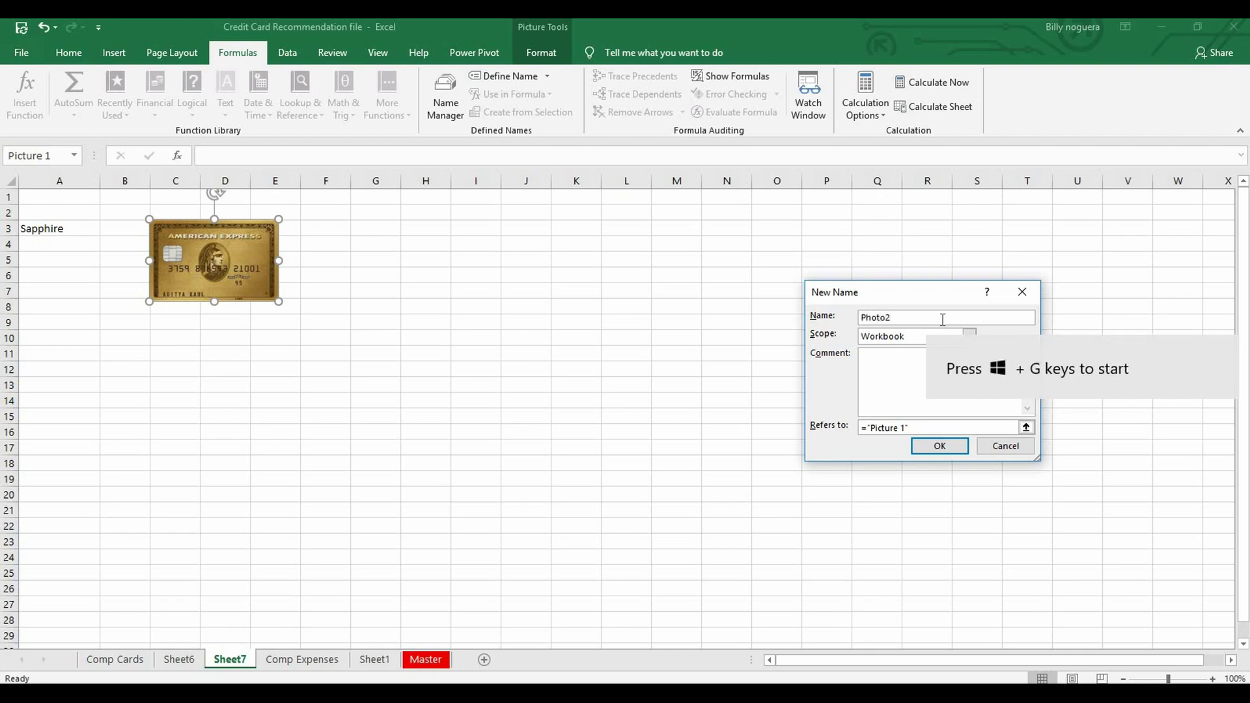
click(943, 425)
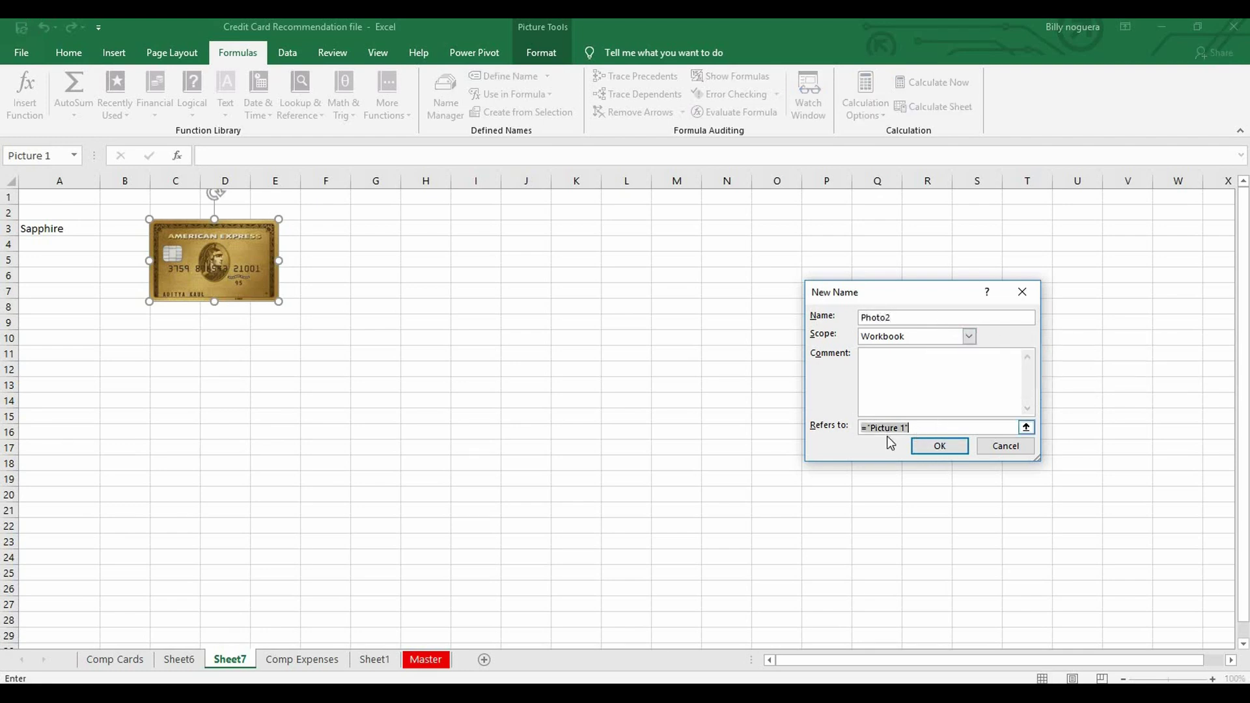
text(=)
text(()
click(180, 660)
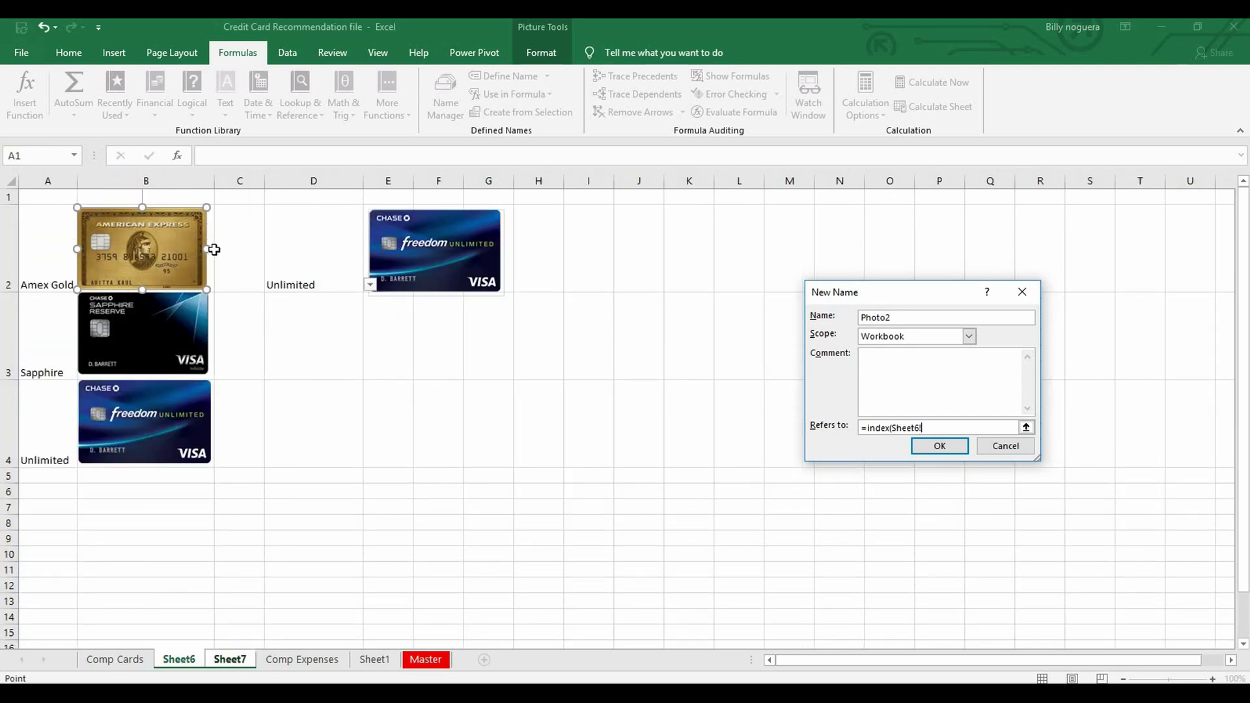
text(b2)
key(ctrl+Page_Down)
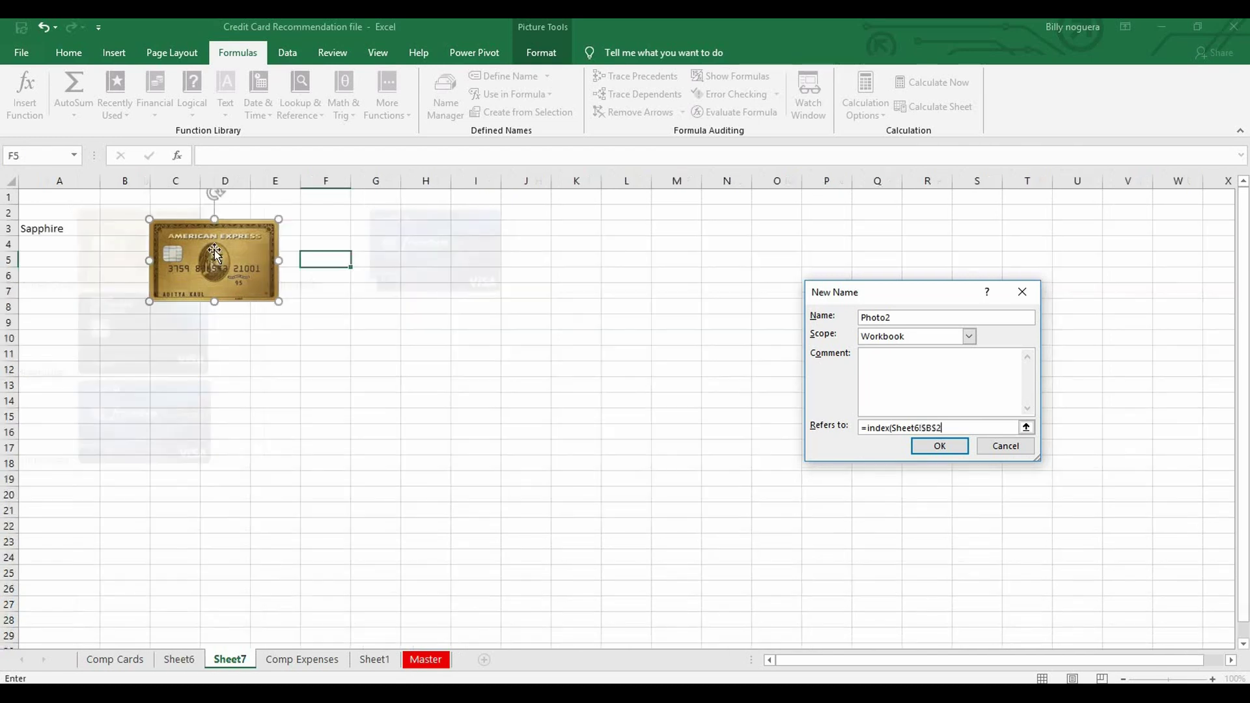
text(:b5)
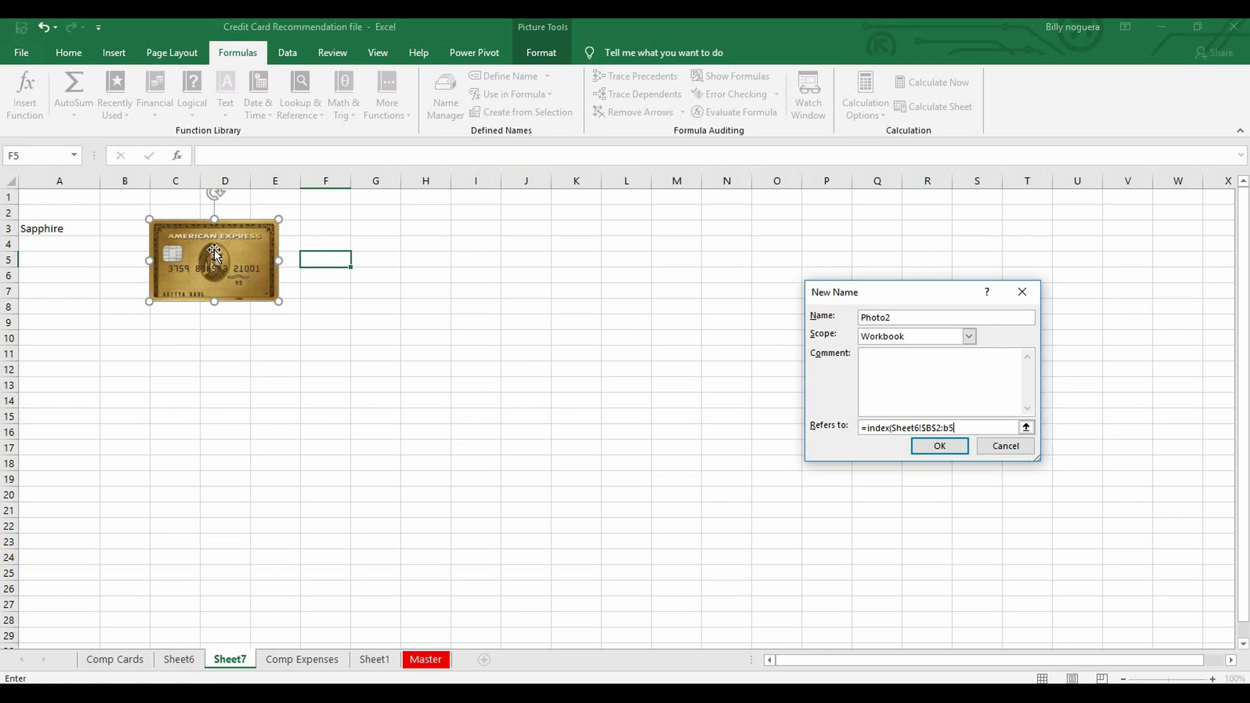
key(F4)
- Finish the formula with MATCH(Sheet7!$A$3,Sheet6!$A$2:$A$4) and confirm the Photo2 name
text(,match)
click(89, 229)
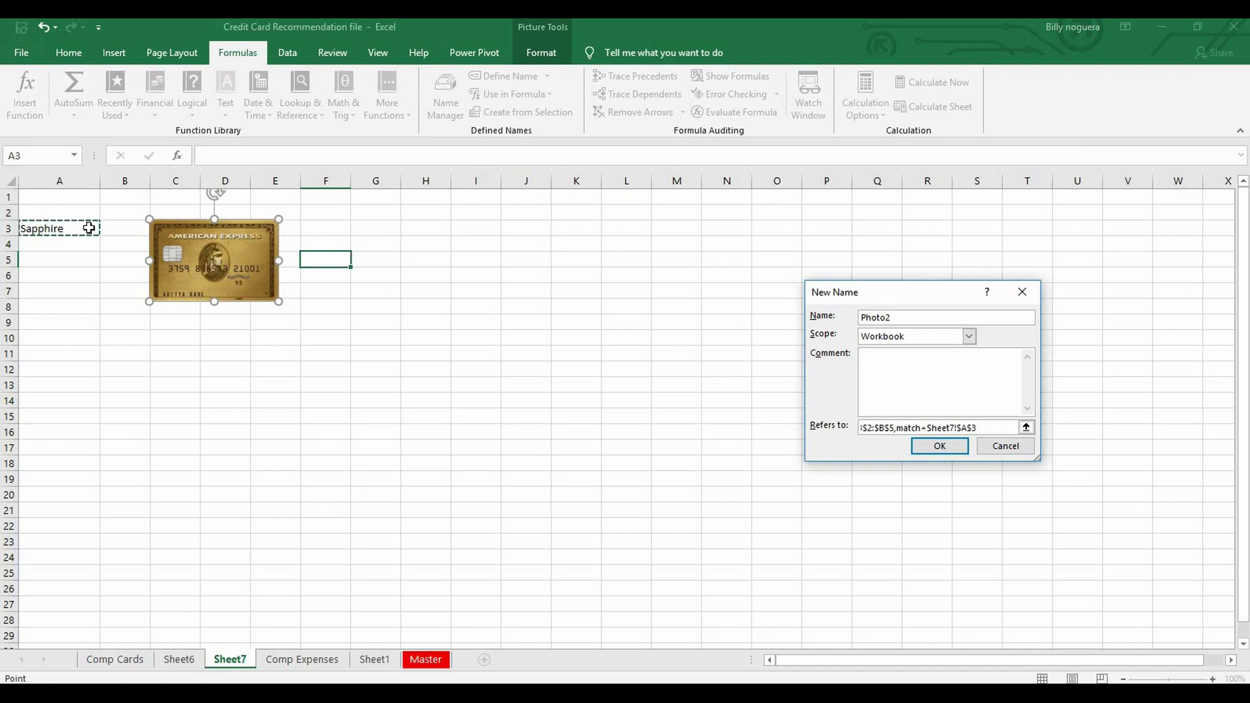
text(,)
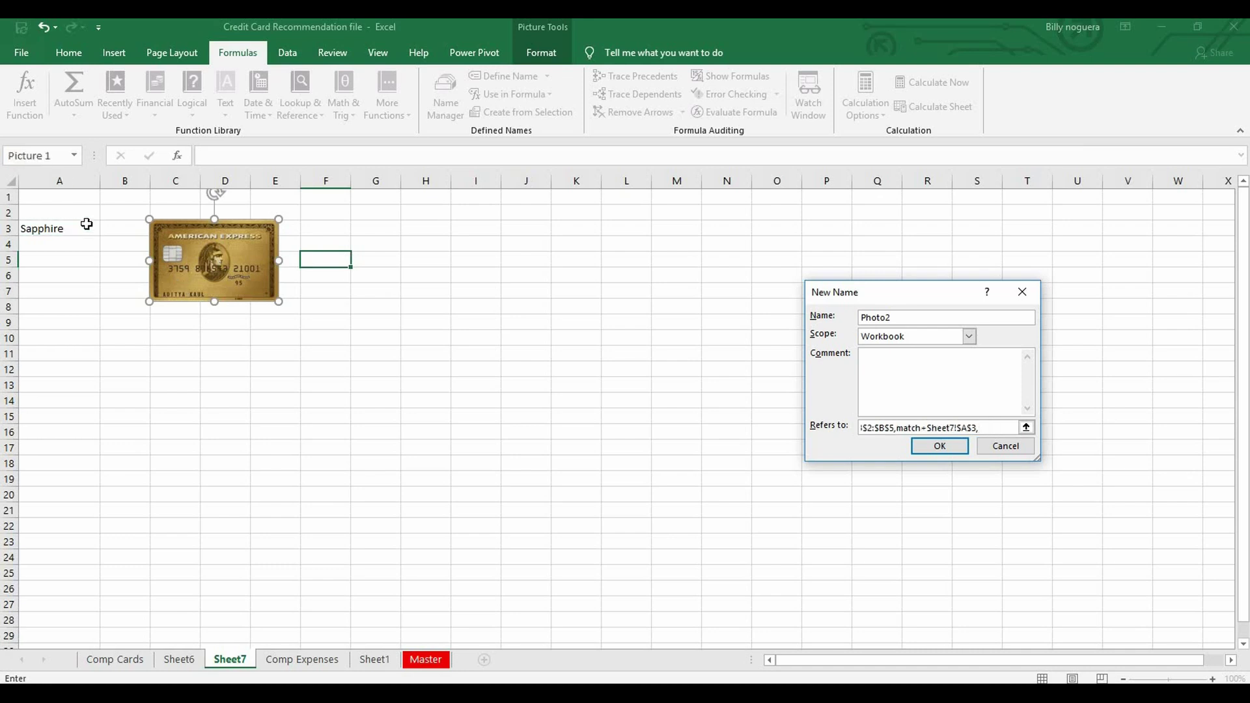
click(178, 659)
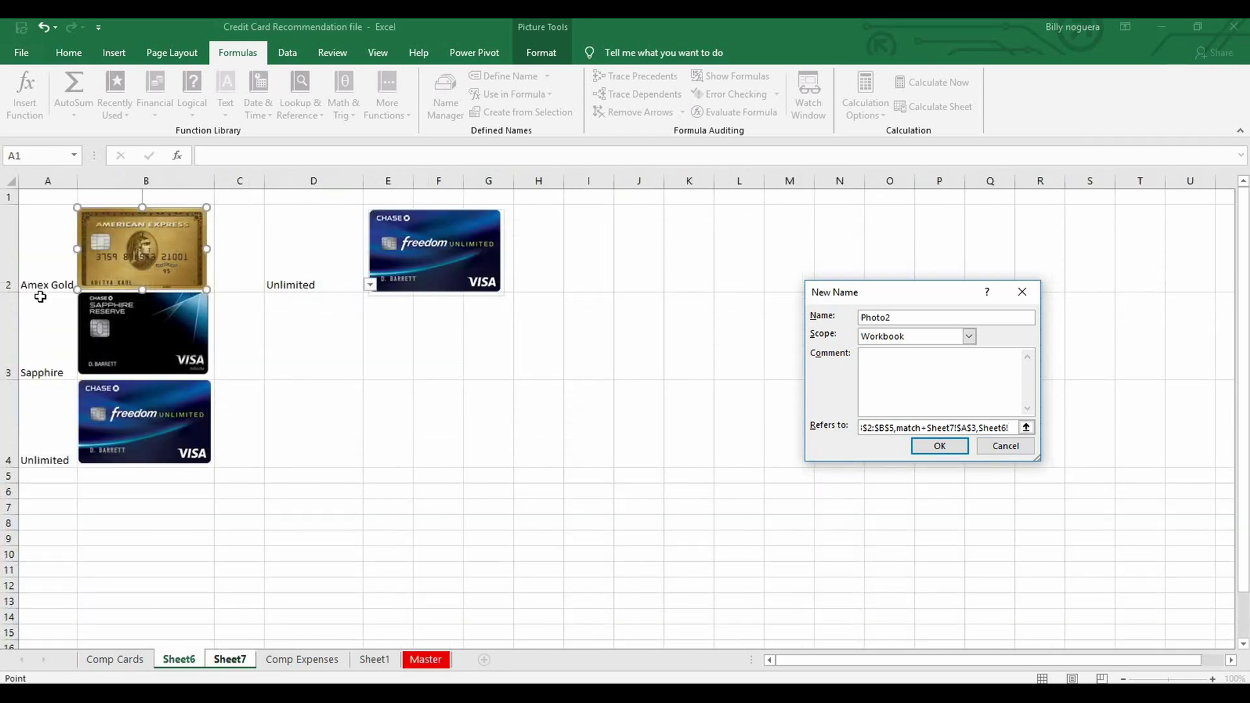
drag(47, 269, 42, 424)
text())
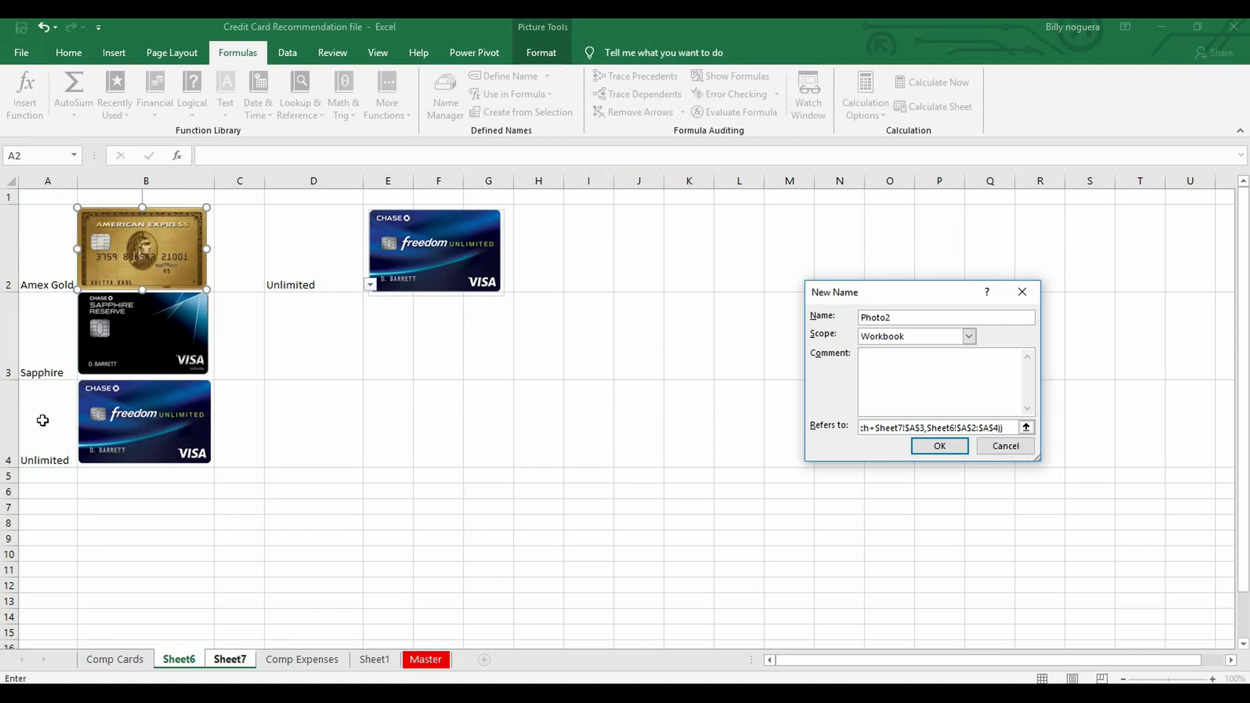
click(940, 447)
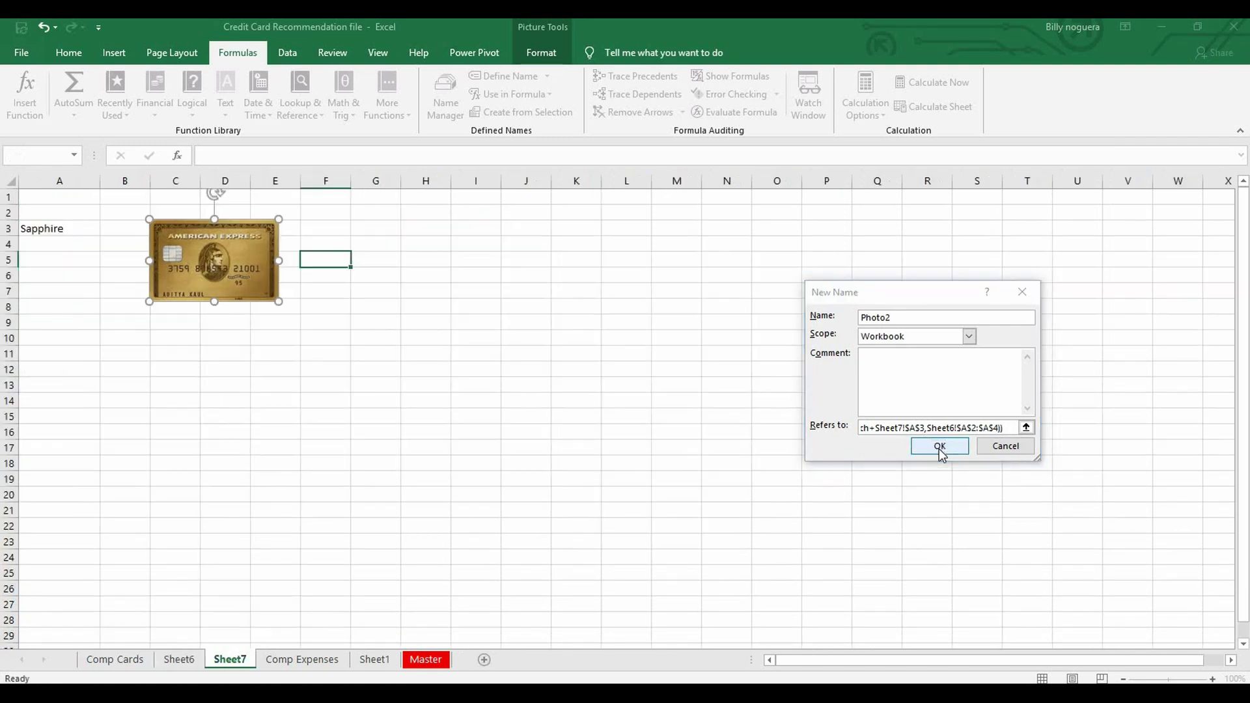